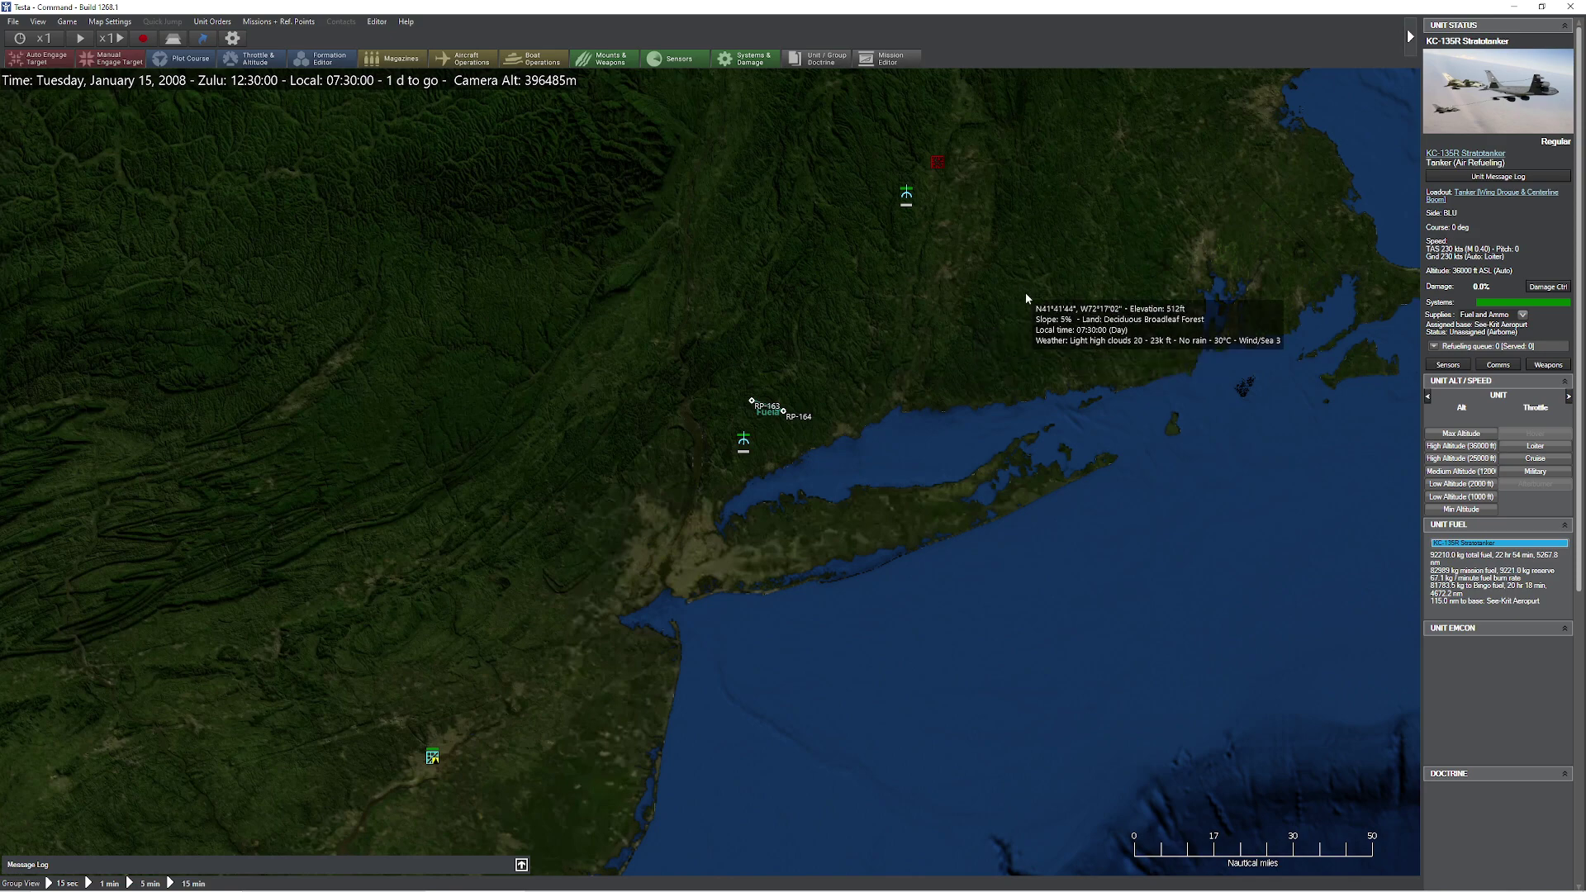
- Zoom to Barnes ANGB, select the RQ-1B Predator UAV, and start the simulation clock
{"action": "scroll", "coordinate": [1024, 292], "scroll_direction": "up", "scroll_amount": 5}
{"action": "scroll", "coordinate": [865, 611], "scroll_direction": "up", "scroll_amount": 3}
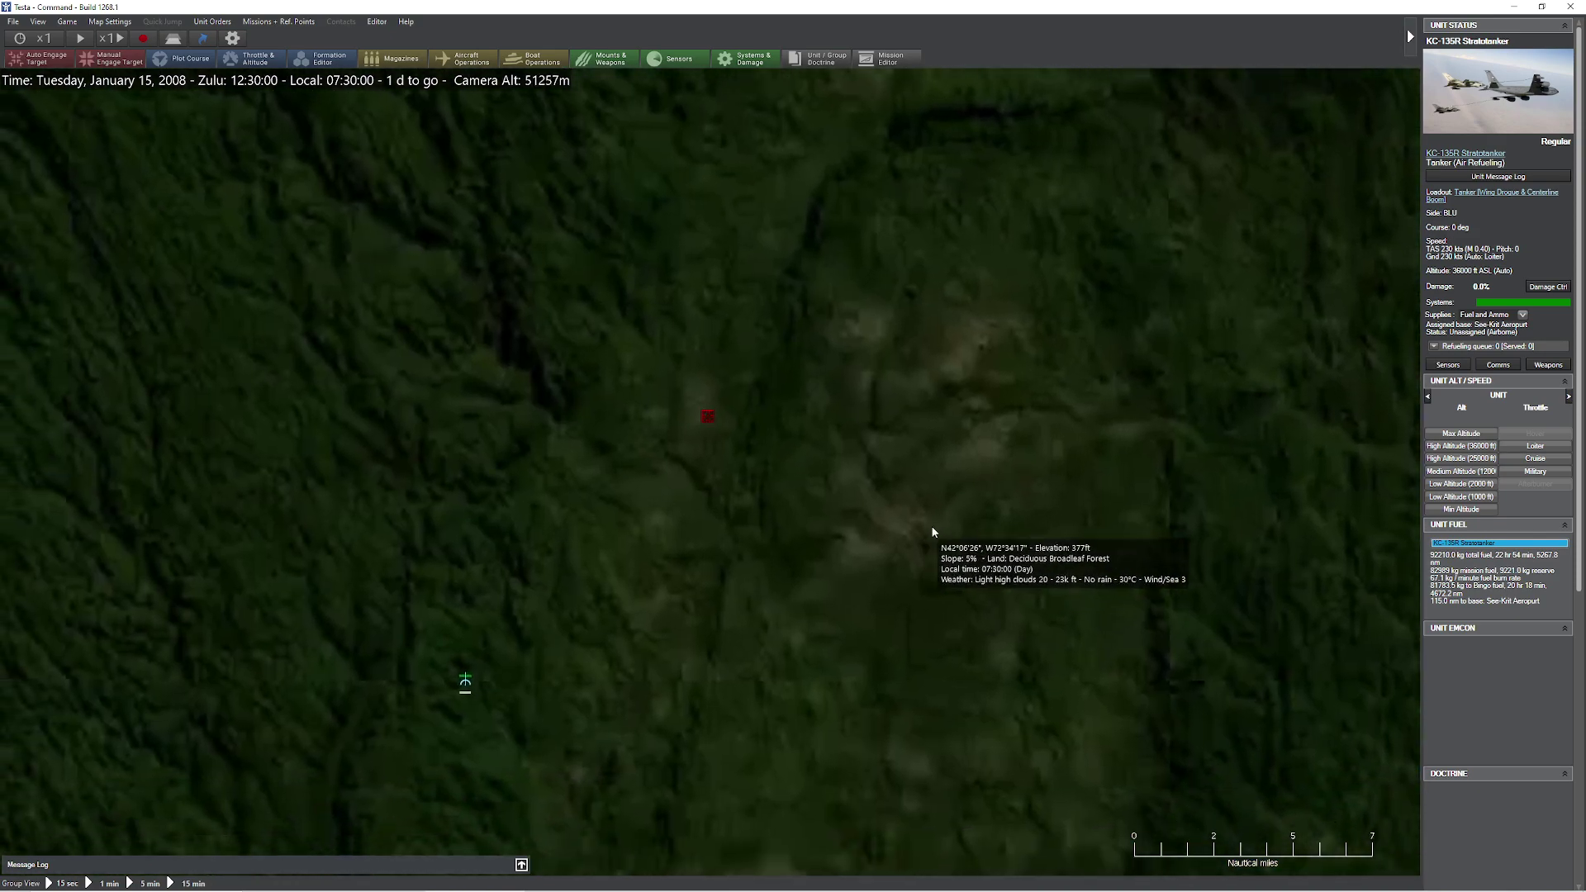
{"action": "left_click", "coordinate": [708, 416]}
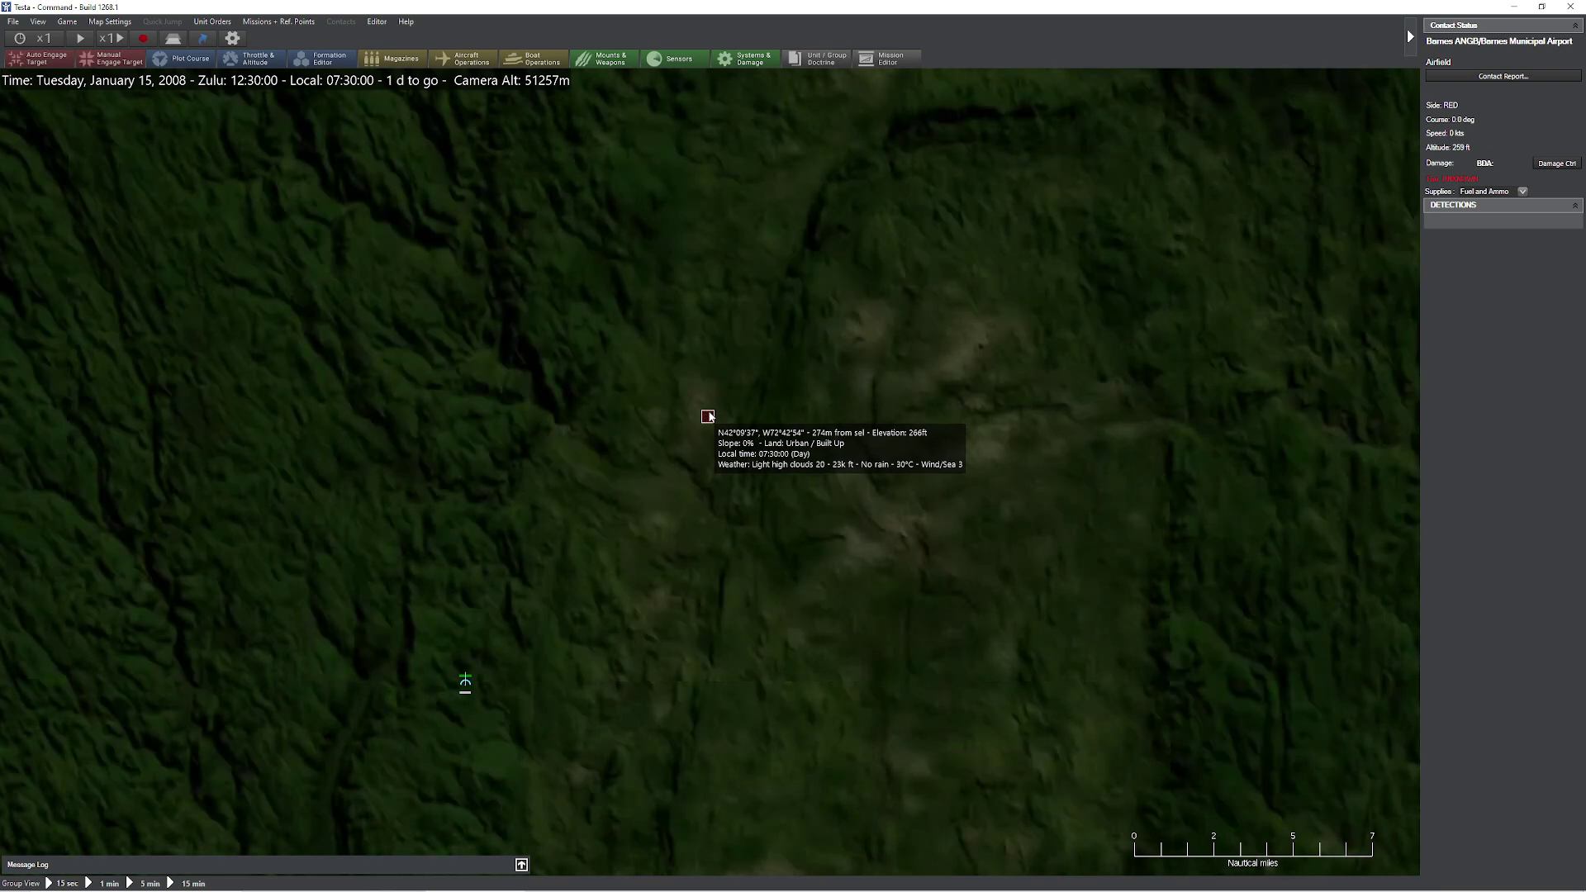
{"action": "key", "text": "Left"}
{"action": "key", "text": "Down"}
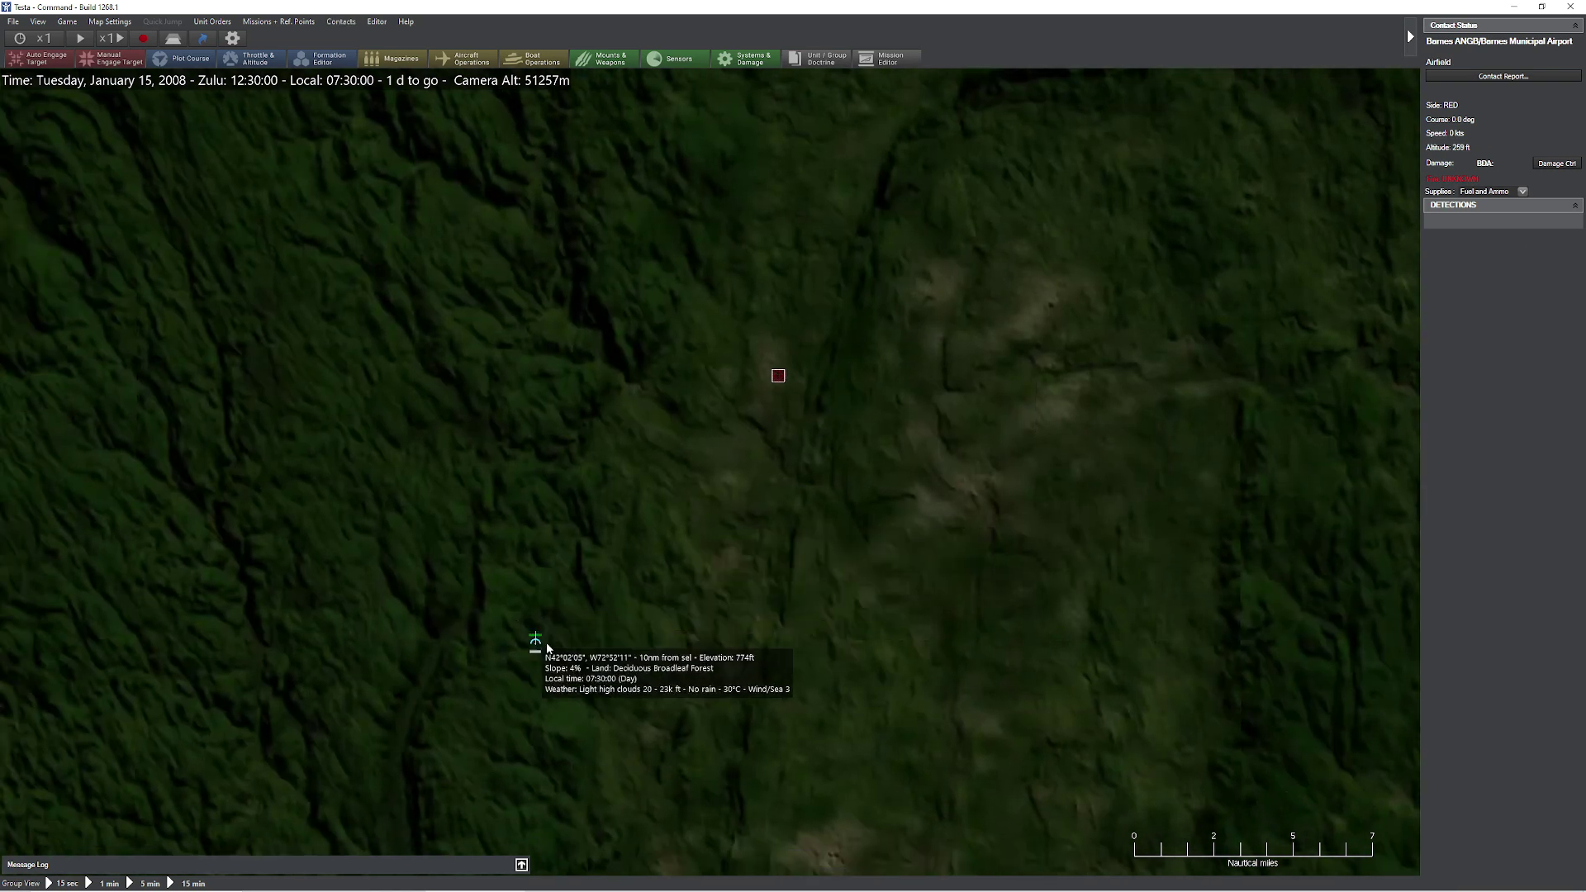
{"action": "left_click", "coordinate": [538, 644]}
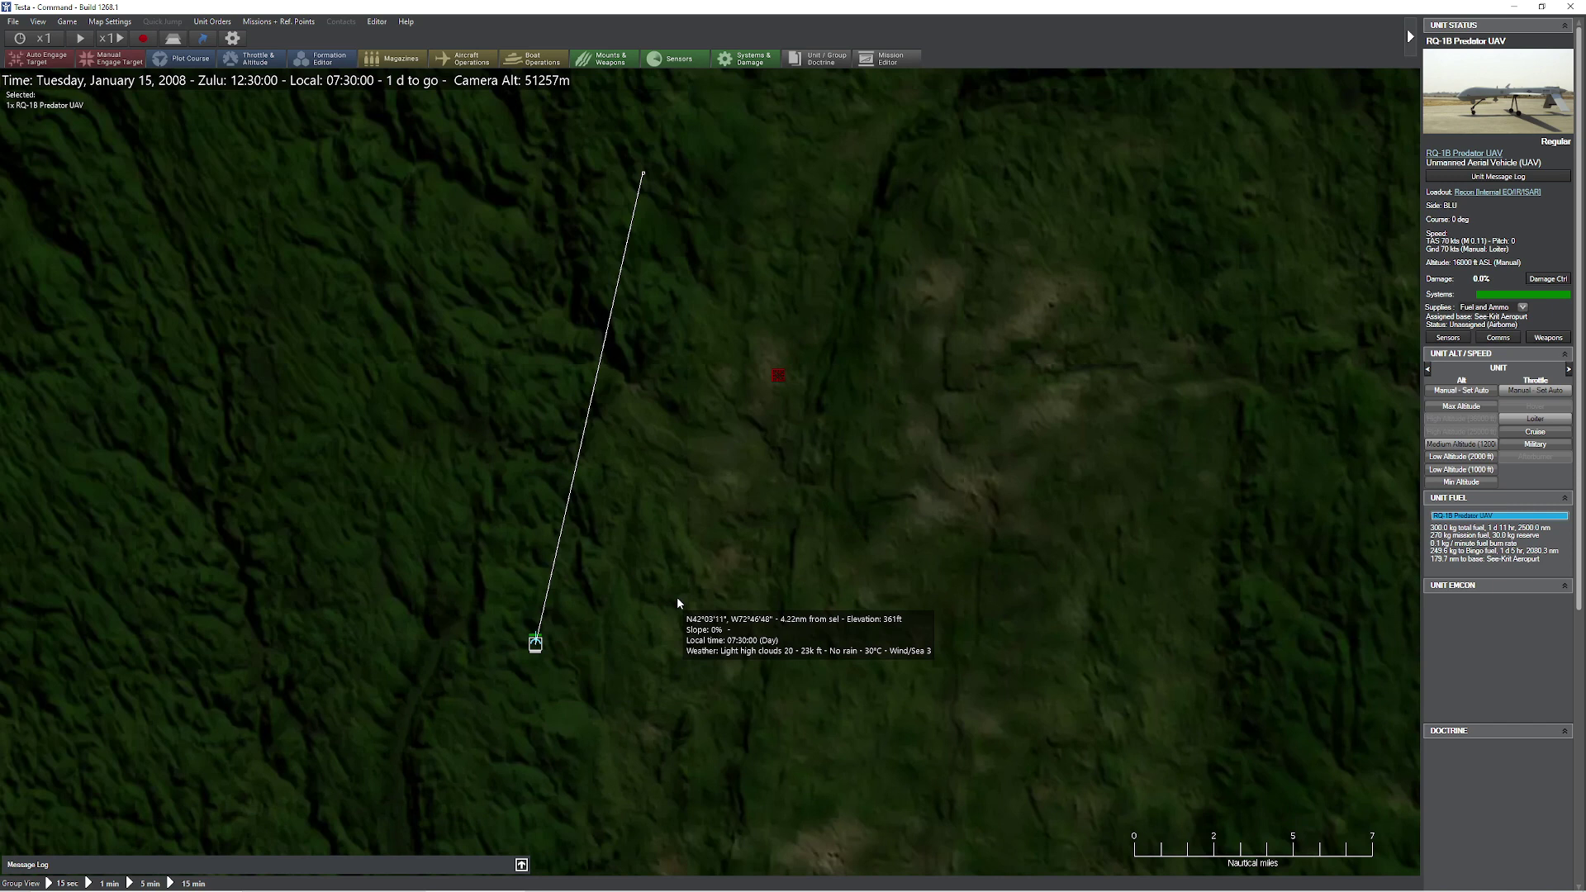
{"action": "key", "text": "space"}
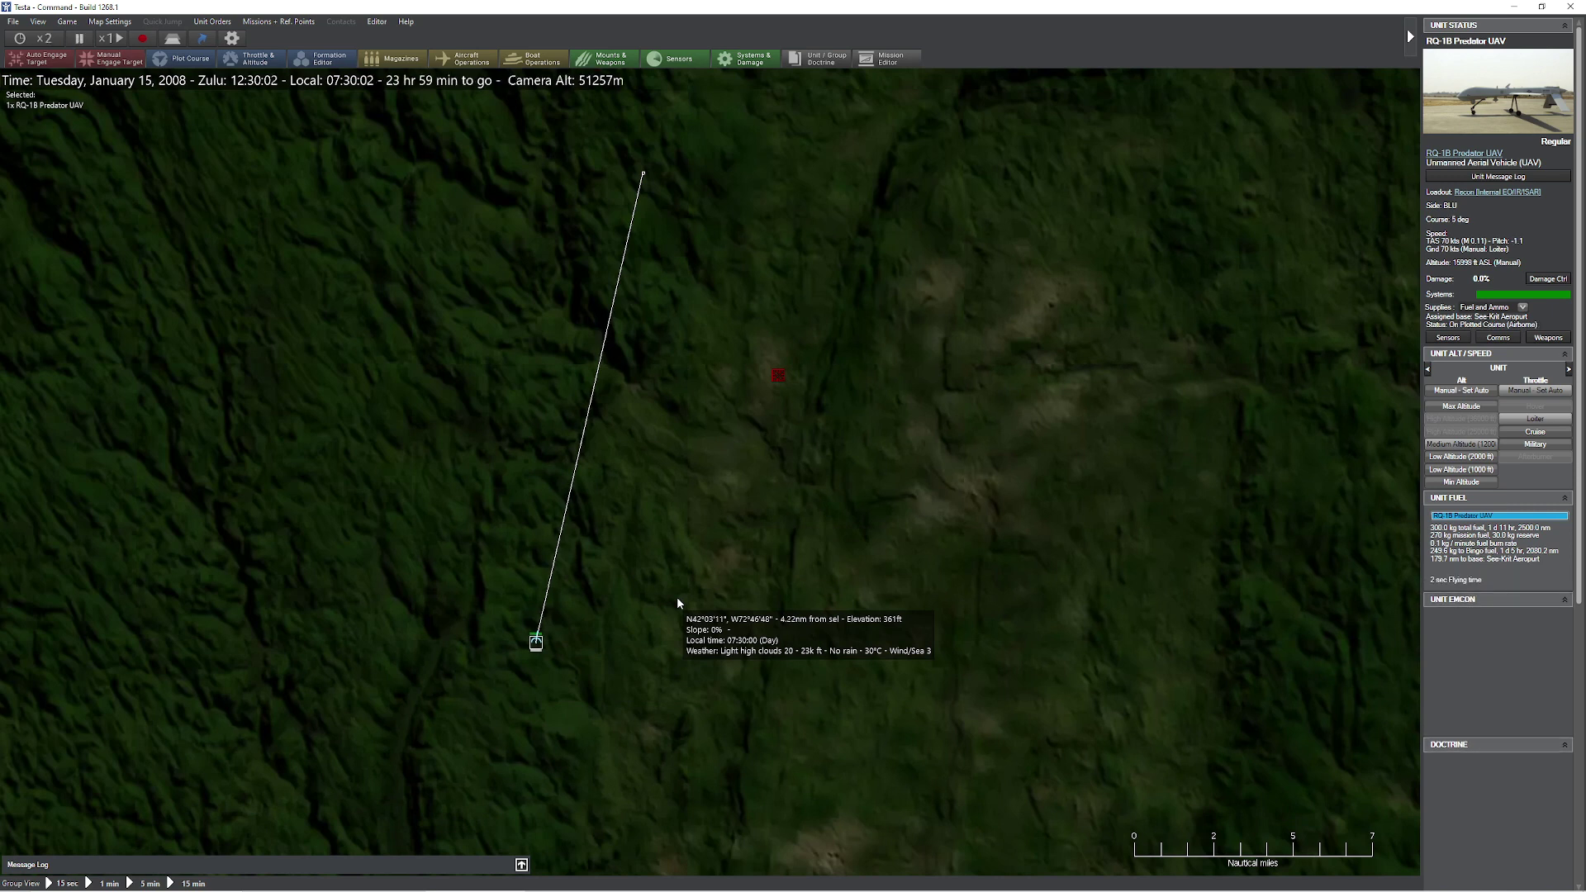
- Check the Predator's sensors and inspect a detected 100mm KS-19 AAA battery and its range
{"action": "right_click", "coordinate": [538, 647]}
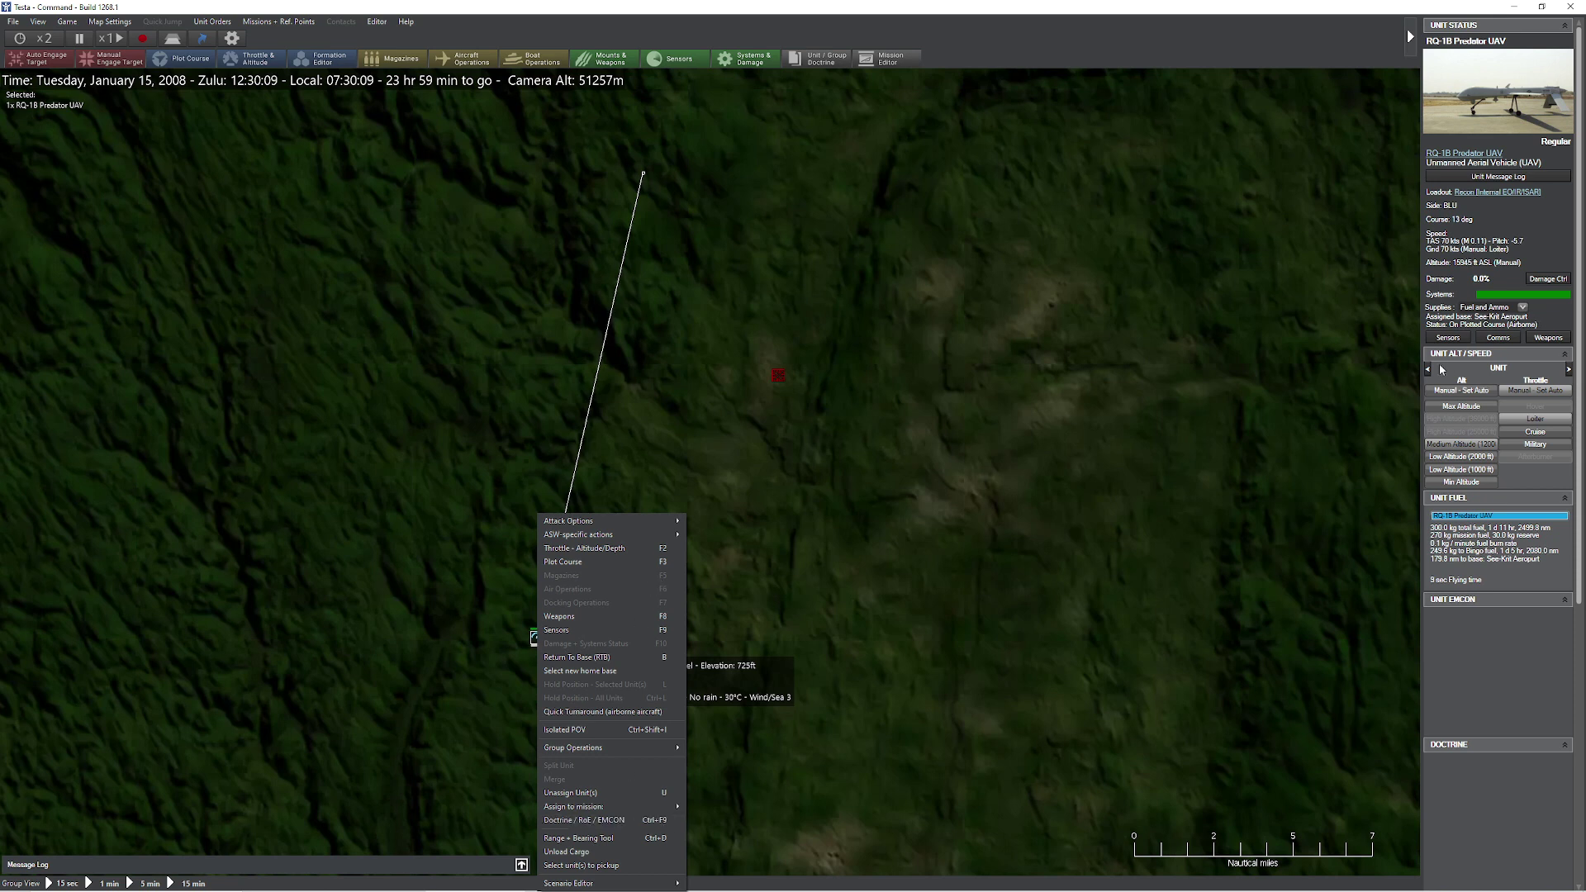
{"action": "left_click", "coordinate": [1449, 337]}
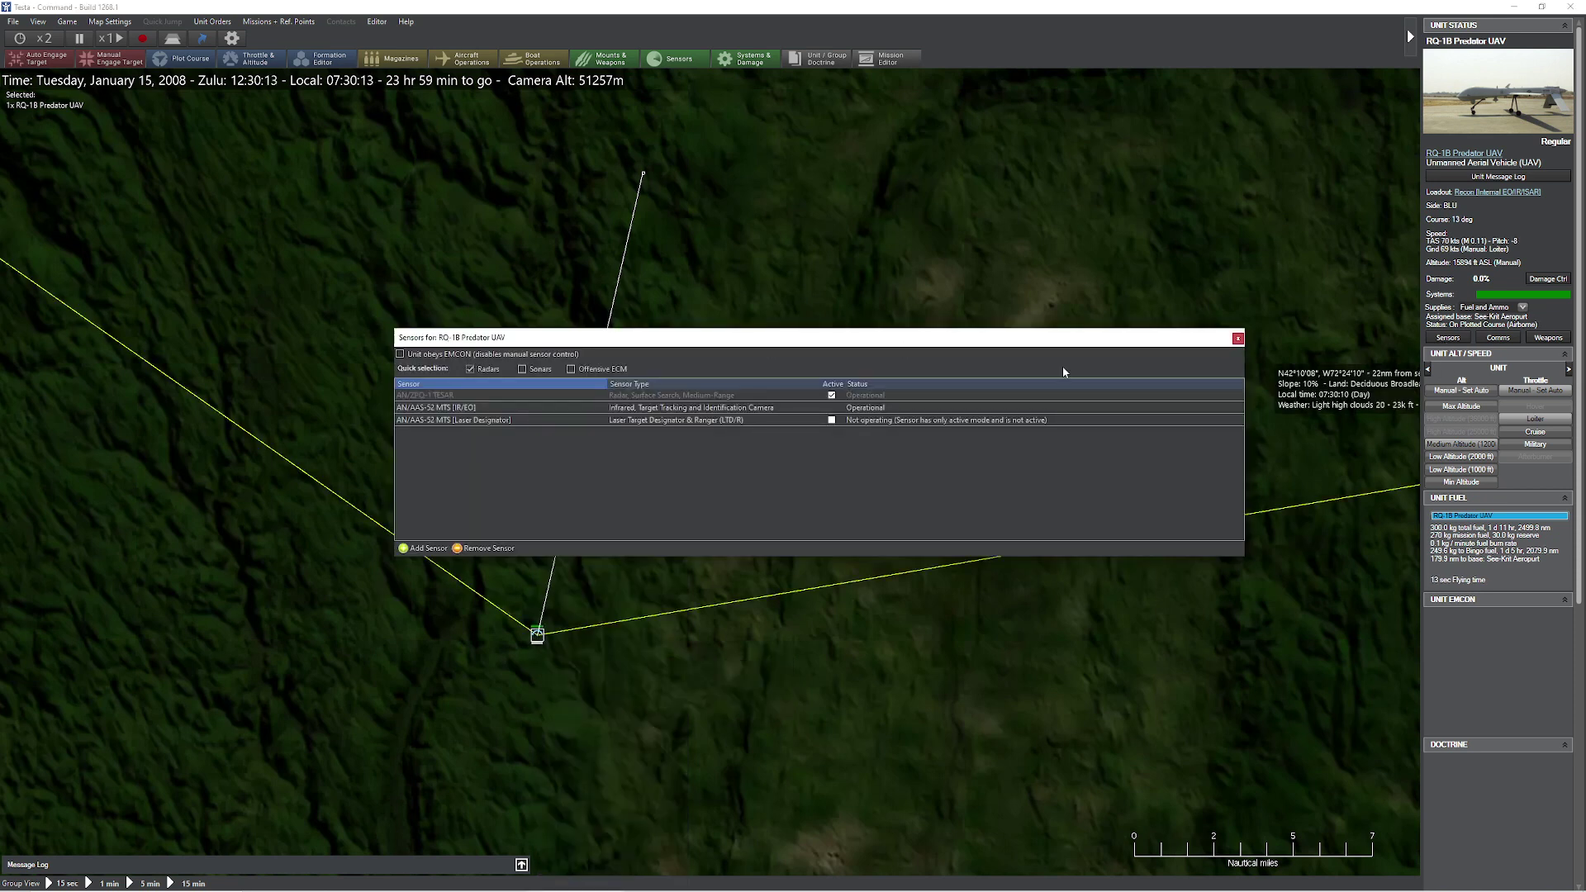
{"action": "left_click", "coordinate": [1237, 338]}
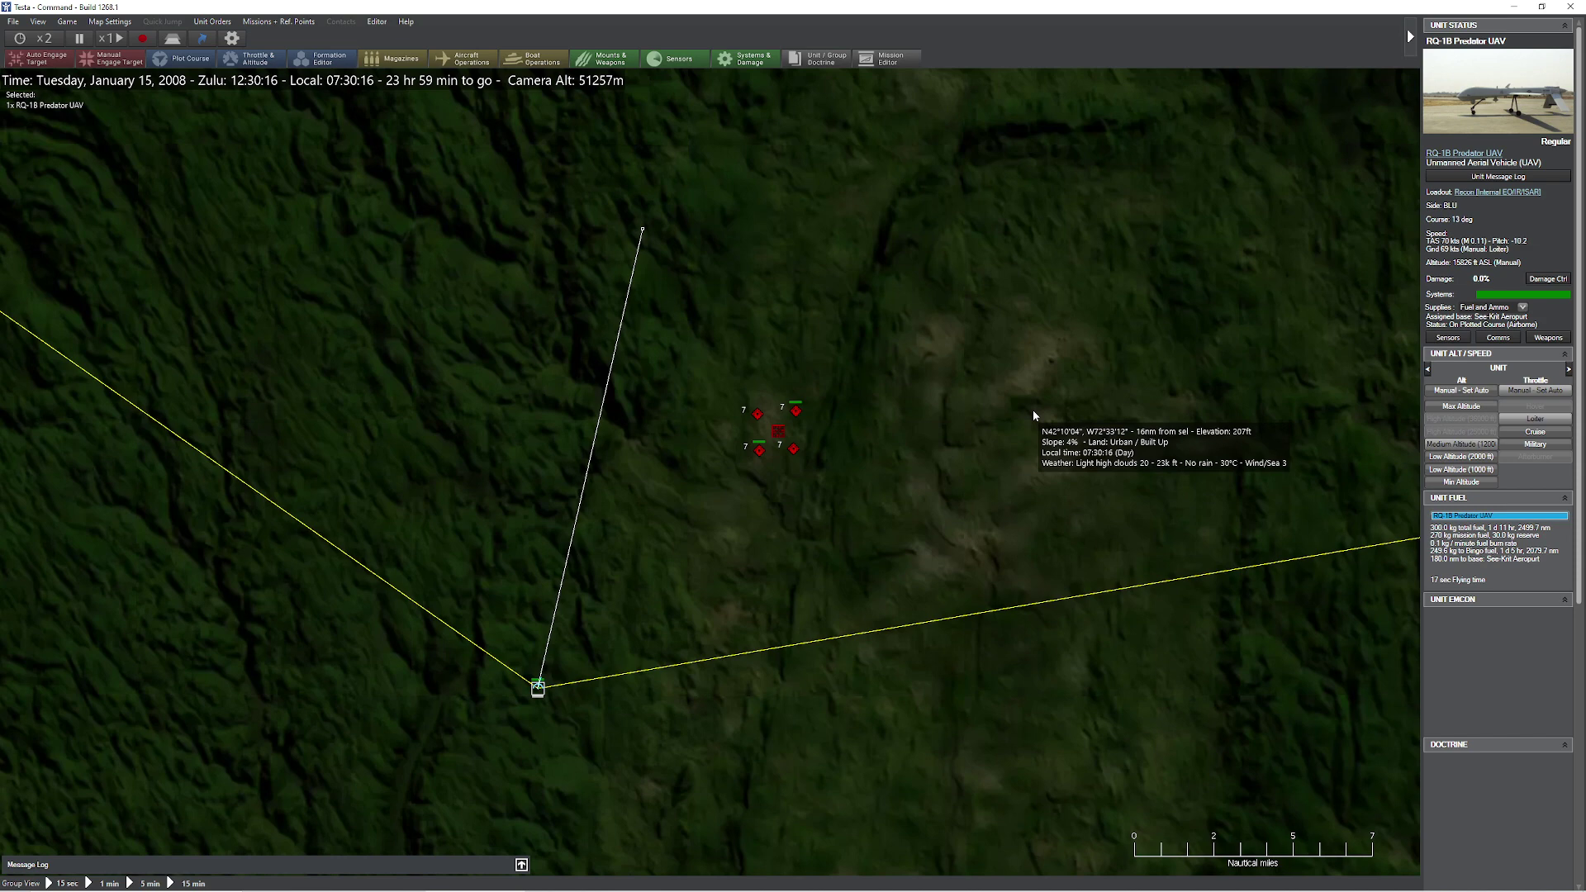
{"action": "left_click", "coordinate": [758, 413]}
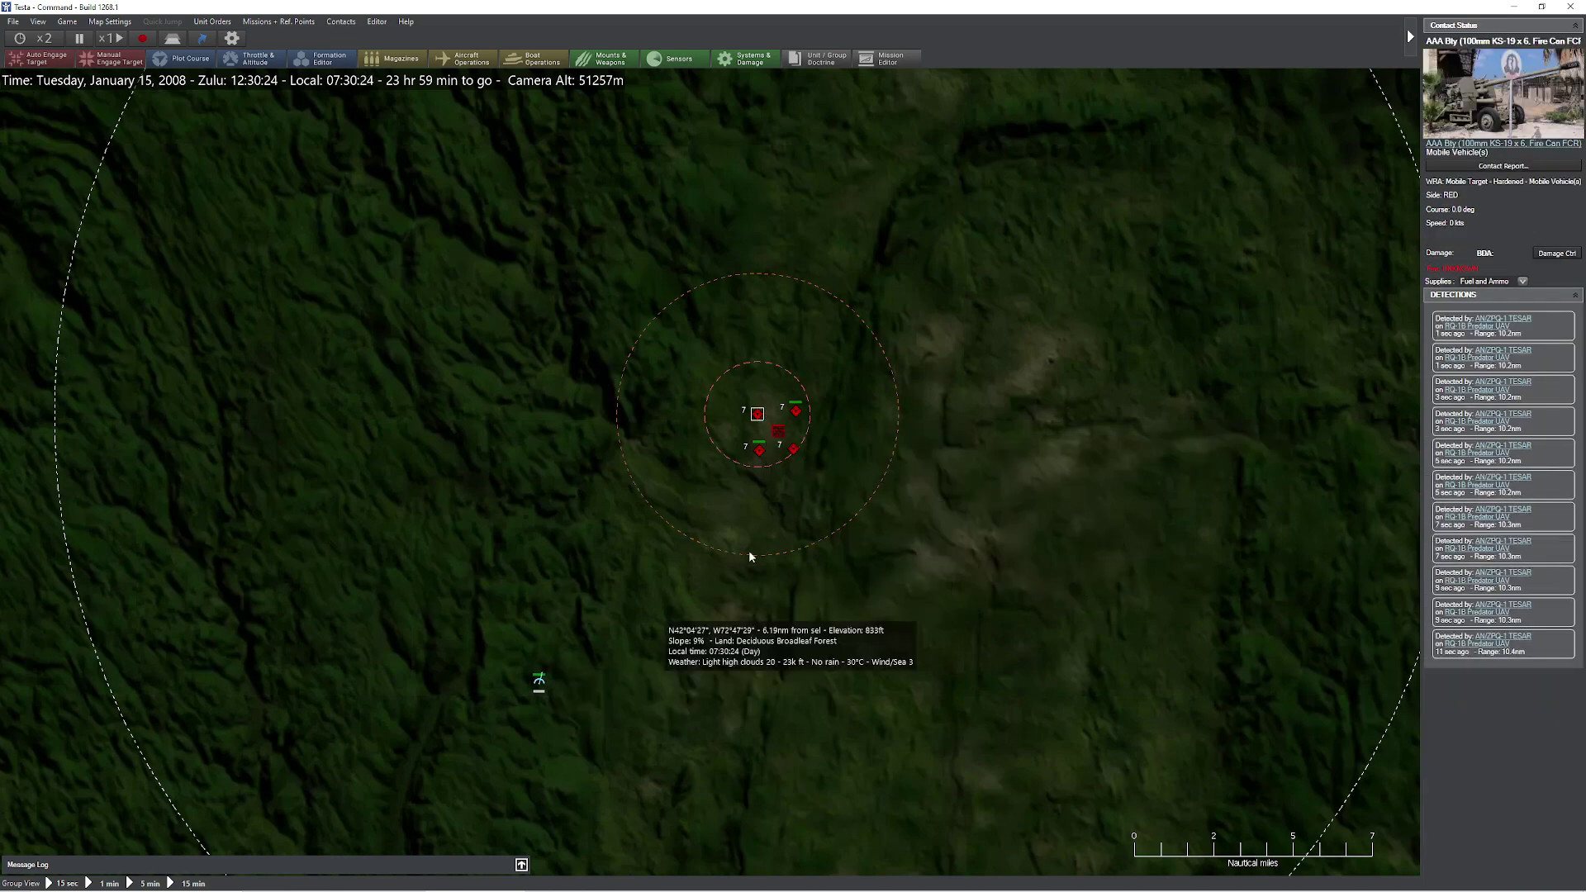
{"action": "scroll", "coordinate": [750, 556], "scroll_direction": "up", "scroll_amount": 3}
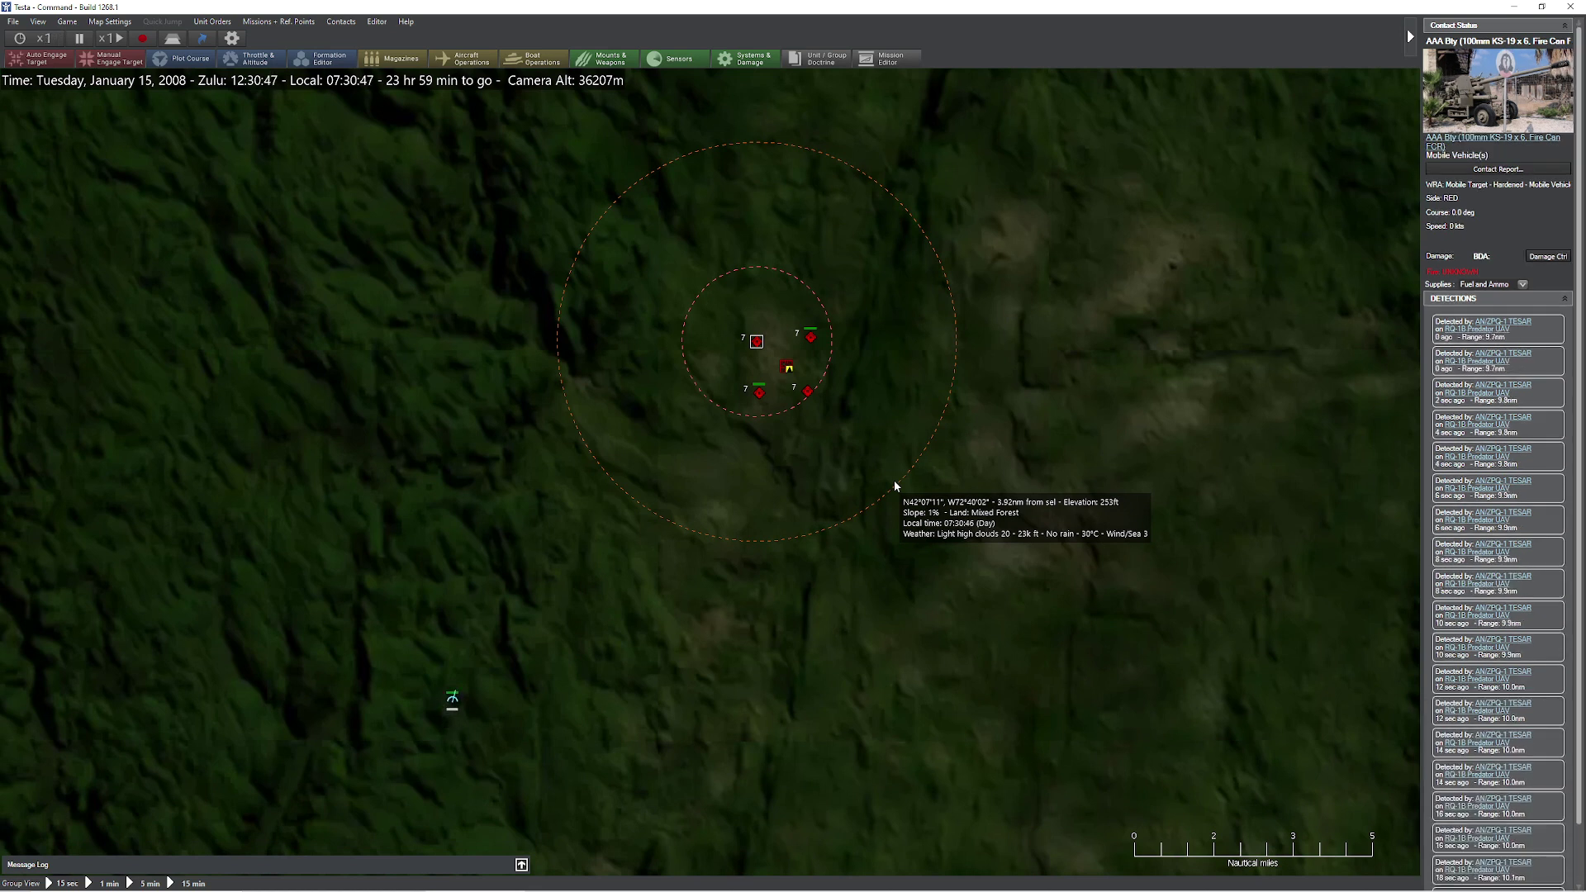
- Read Barnes airfield's contact report showing 12 MiG-21PL Fishbed F fighters, then close it
{"action": "left_click", "coordinate": [453, 699]}
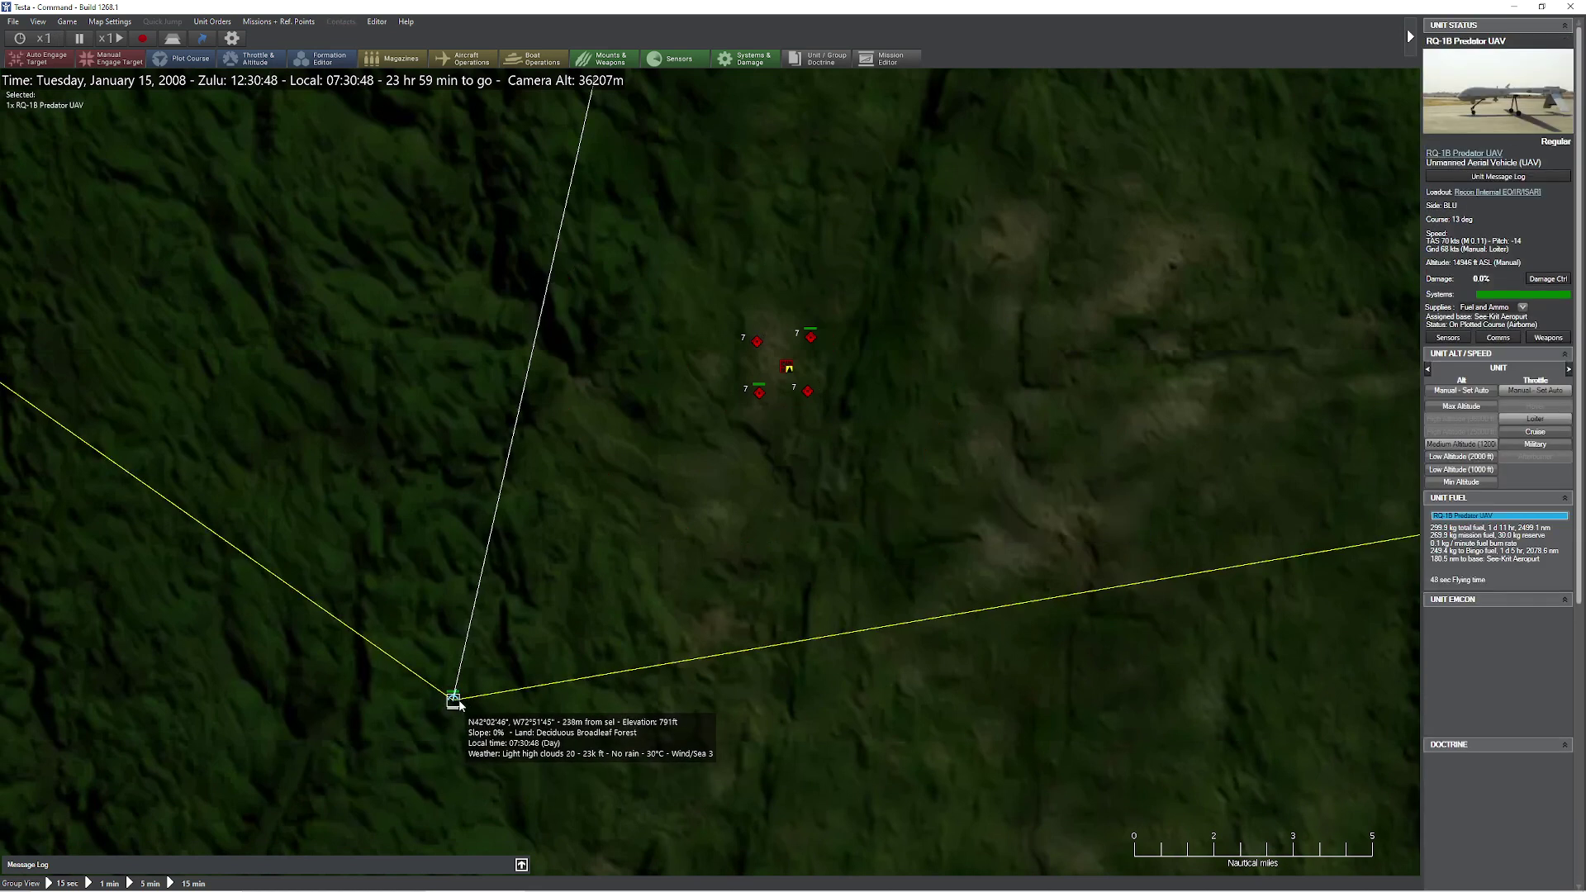
{"action": "double_click", "coordinate": [786, 369]}
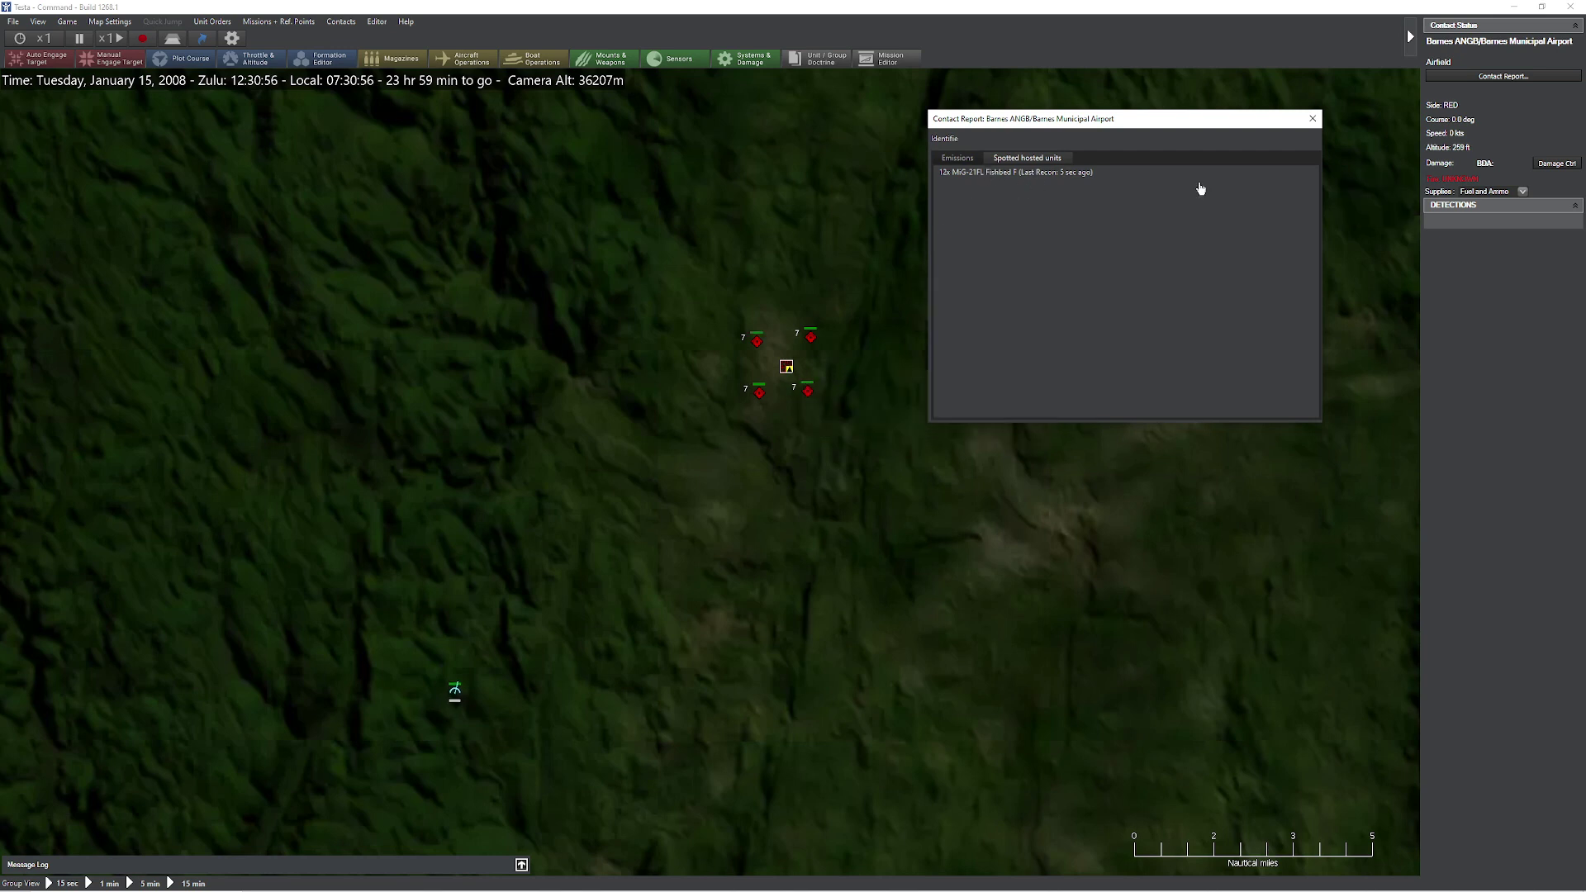
{"action": "left_click", "coordinate": [1313, 119]}
- Zoom out to theatre level and pause the simulation
{"action": "scroll", "coordinate": [1132, 385], "scroll_direction": "down", "scroll_amount": 5}
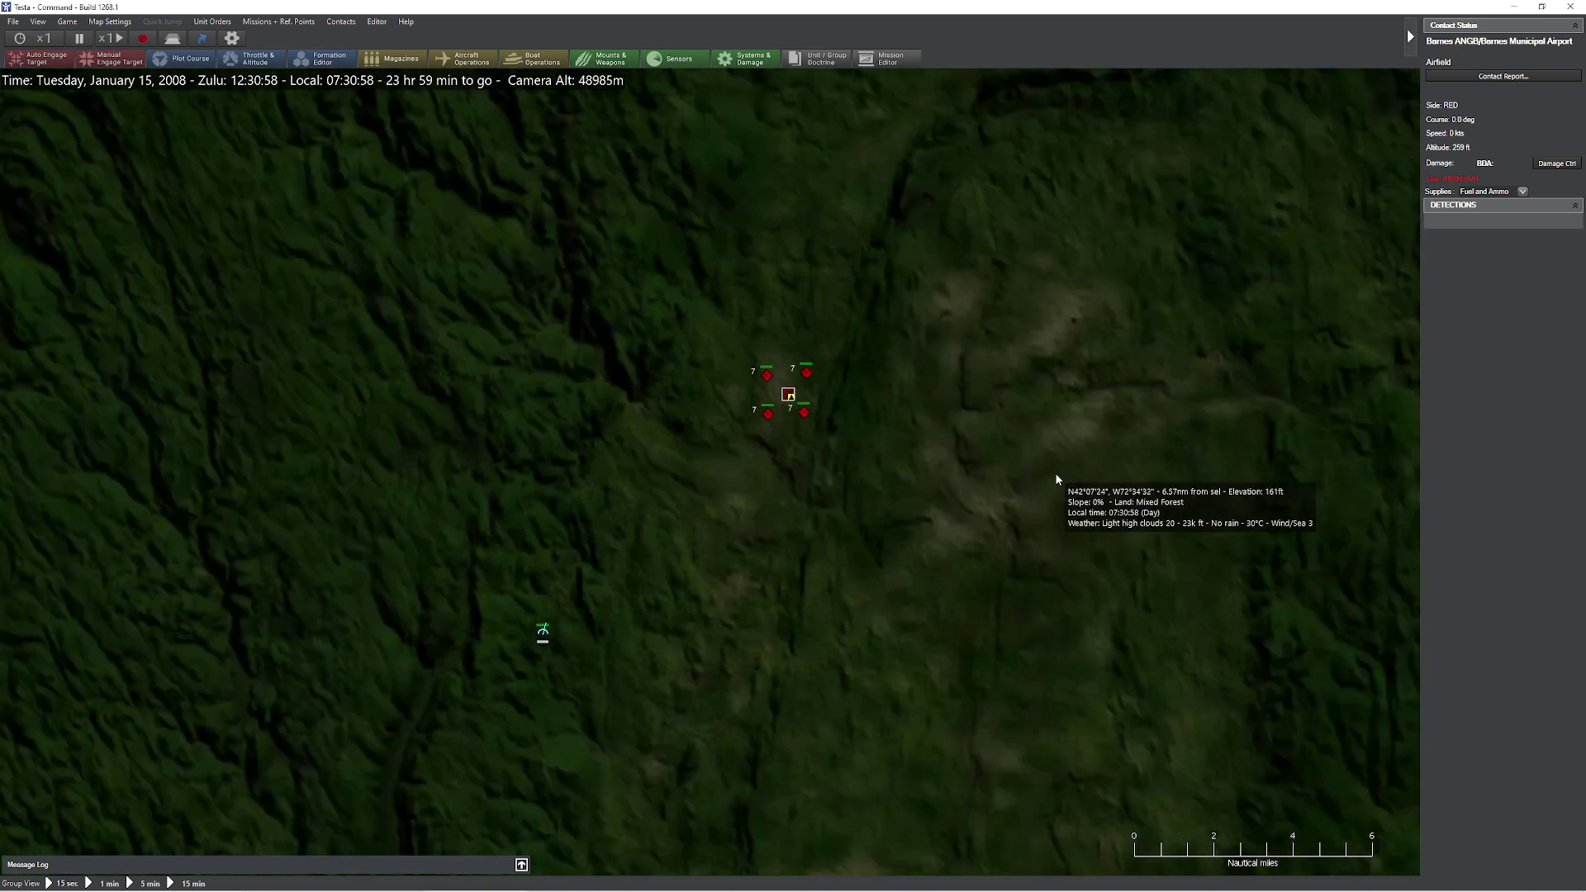
{"action": "key", "text": "space"}
{"action": "scroll", "coordinate": [914, 513], "scroll_direction": "down", "scroll_amount": 5}
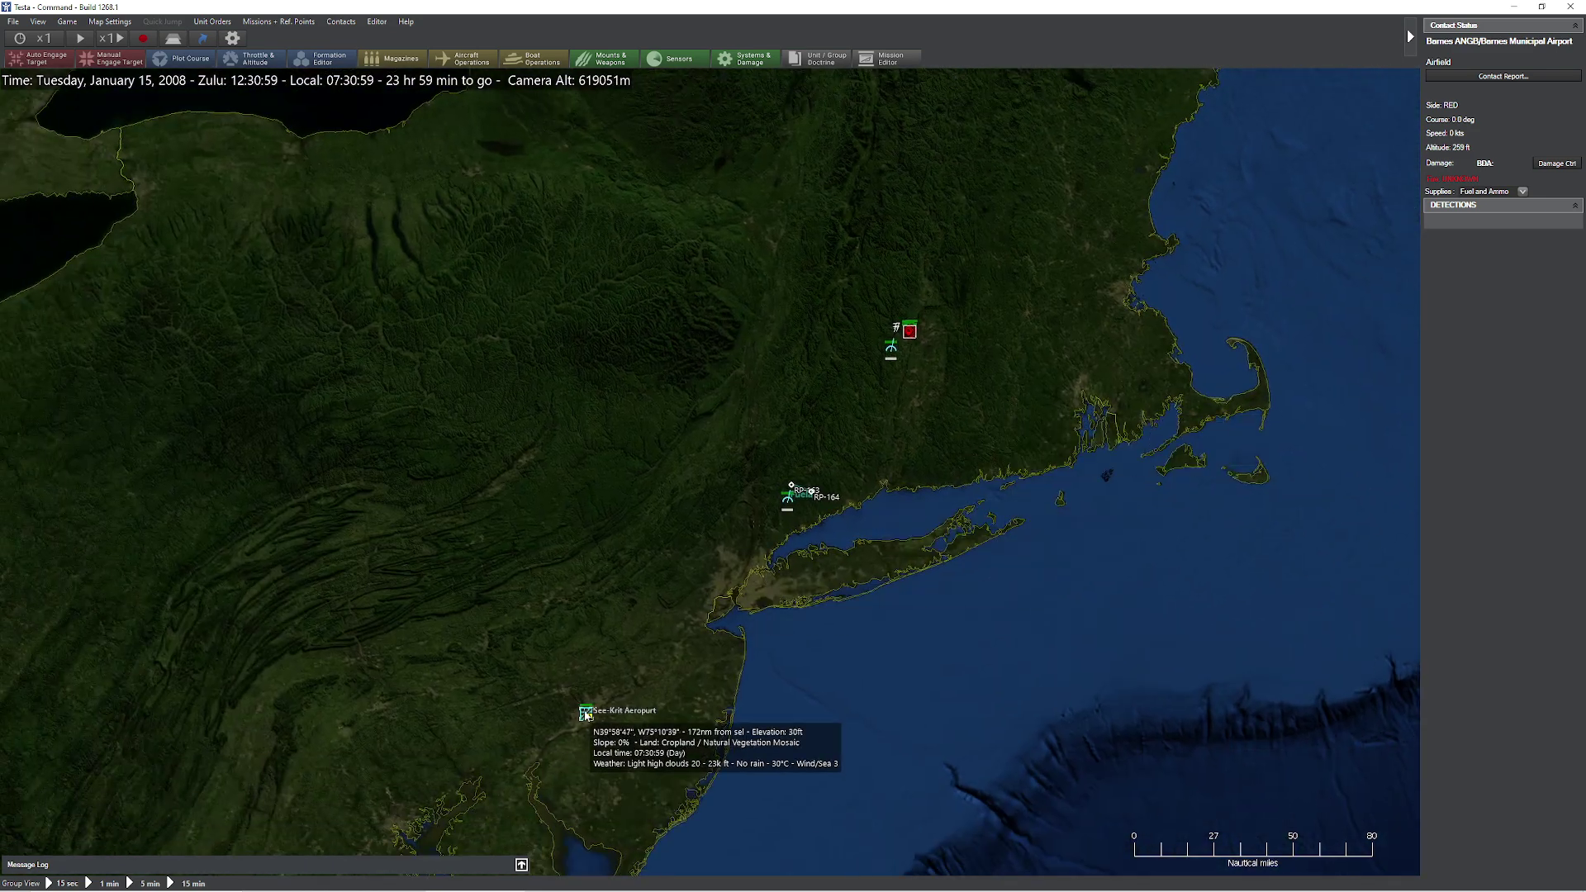
- Zoom into Barnes and switch to Unit View to split the airbase into facilities
{"action": "left_click", "coordinate": [586, 712]}
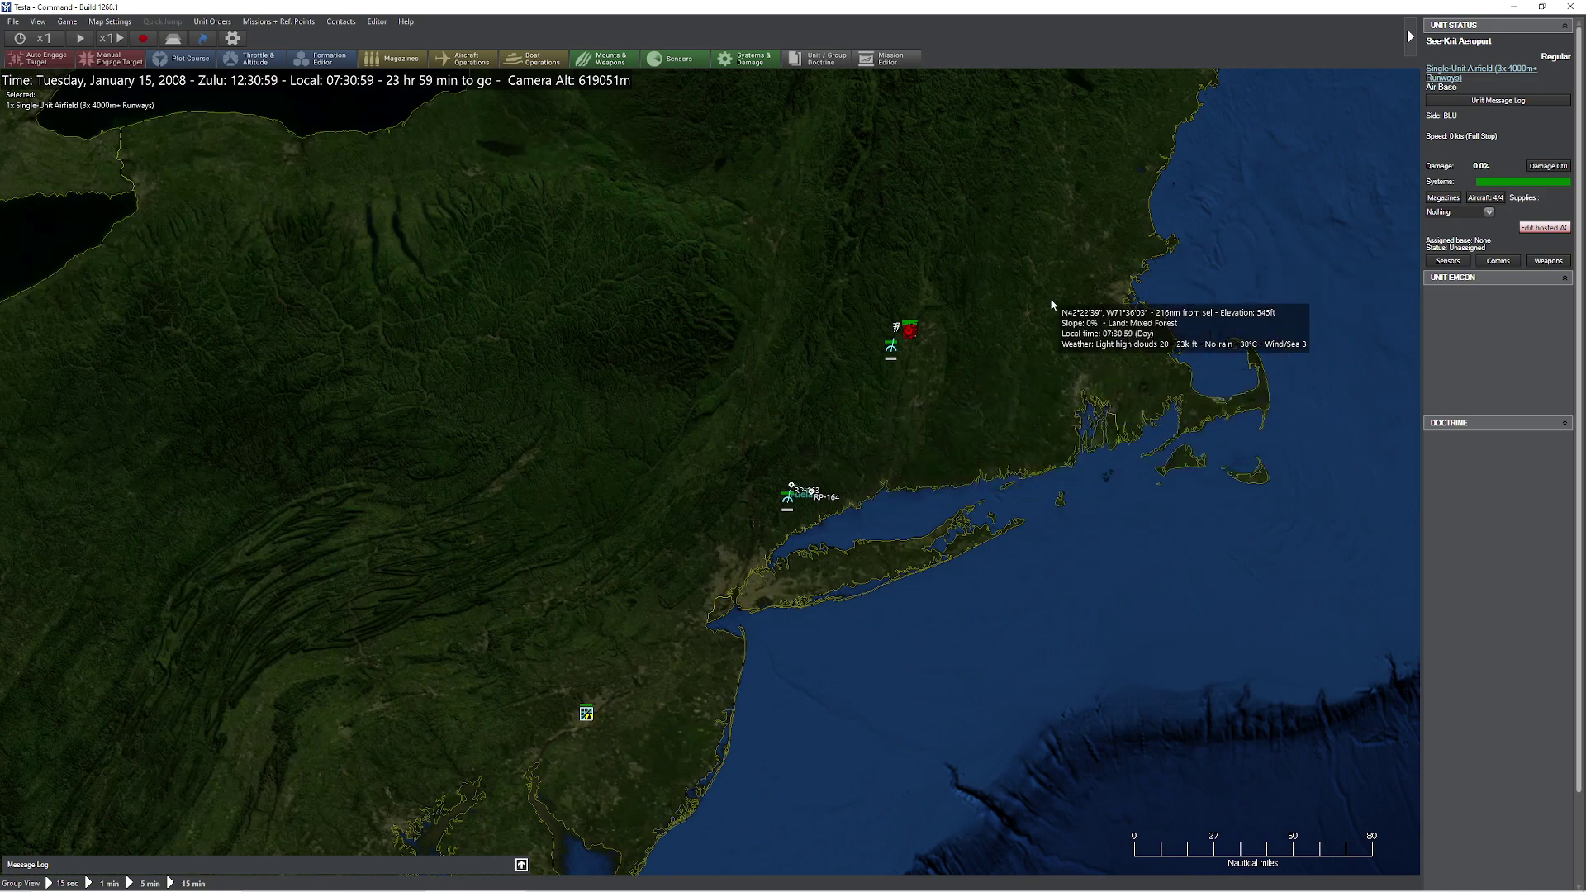
{"action": "scroll", "coordinate": [969, 482], "scroll_direction": "up", "scroll_amount": 2}
{"action": "scroll", "coordinate": [972, 482], "scroll_direction": "up", "scroll_amount": 6}
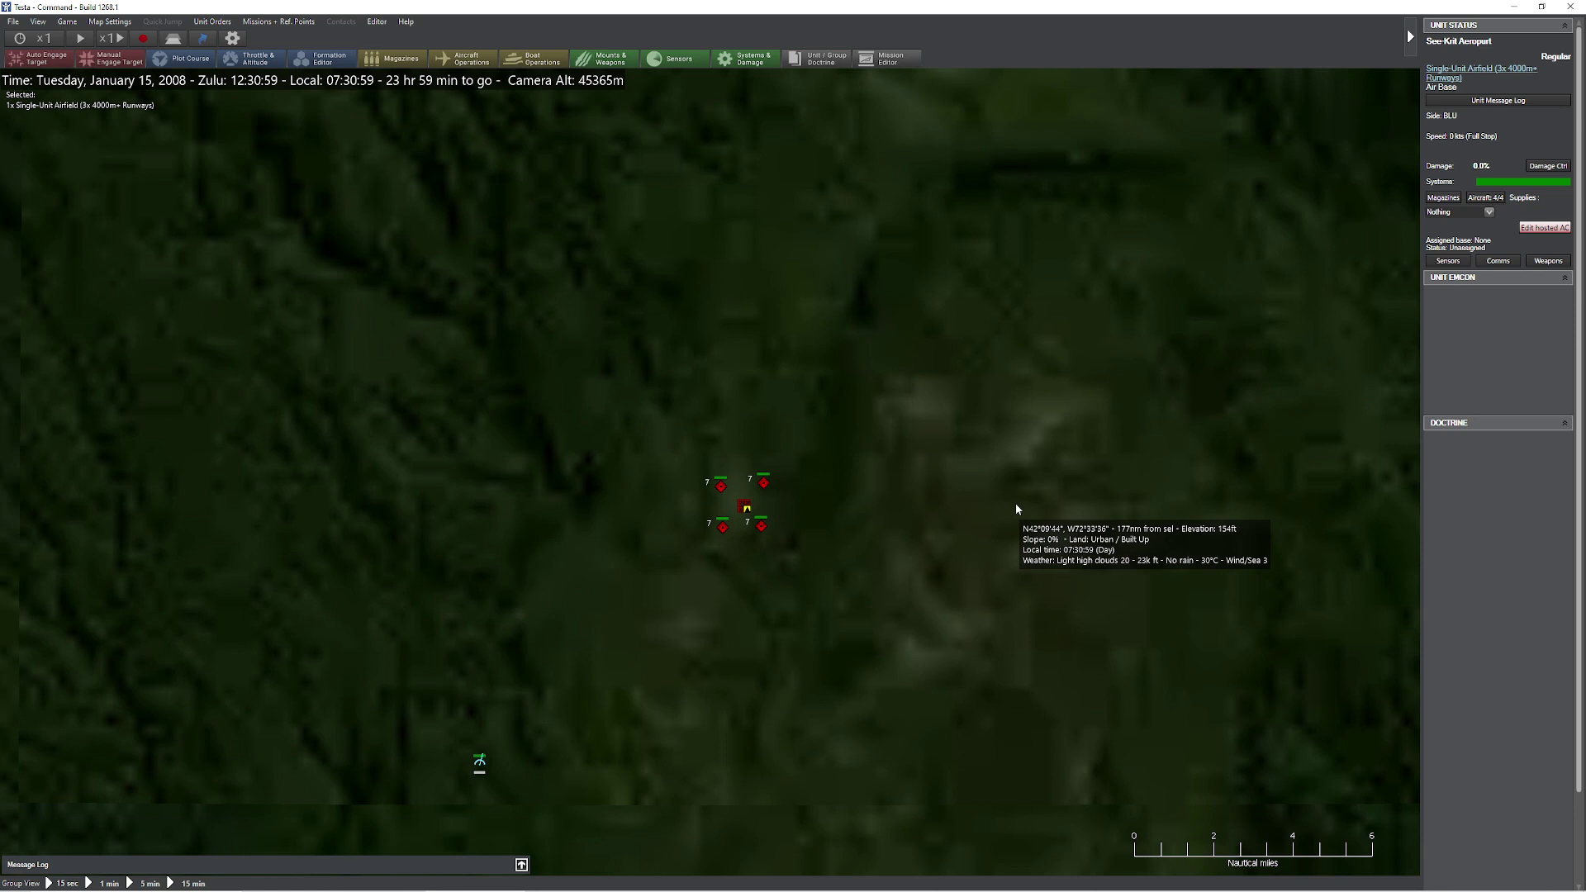
{"action": "scroll", "coordinate": [1087, 423], "scroll_direction": "up", "scroll_amount": 3}
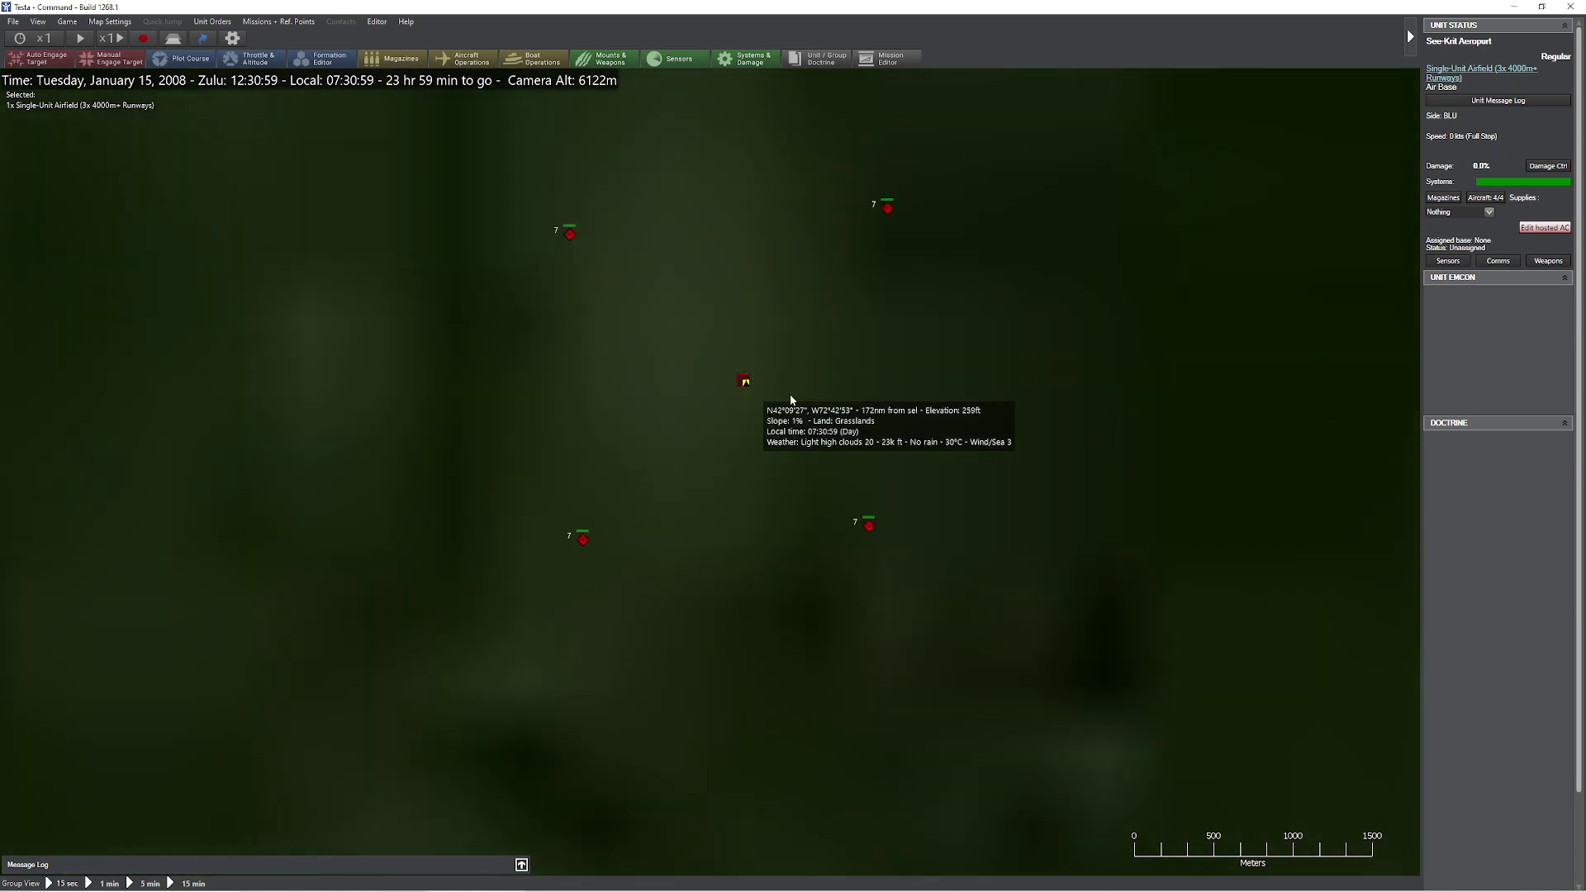
{"action": "key", "text": "u"}
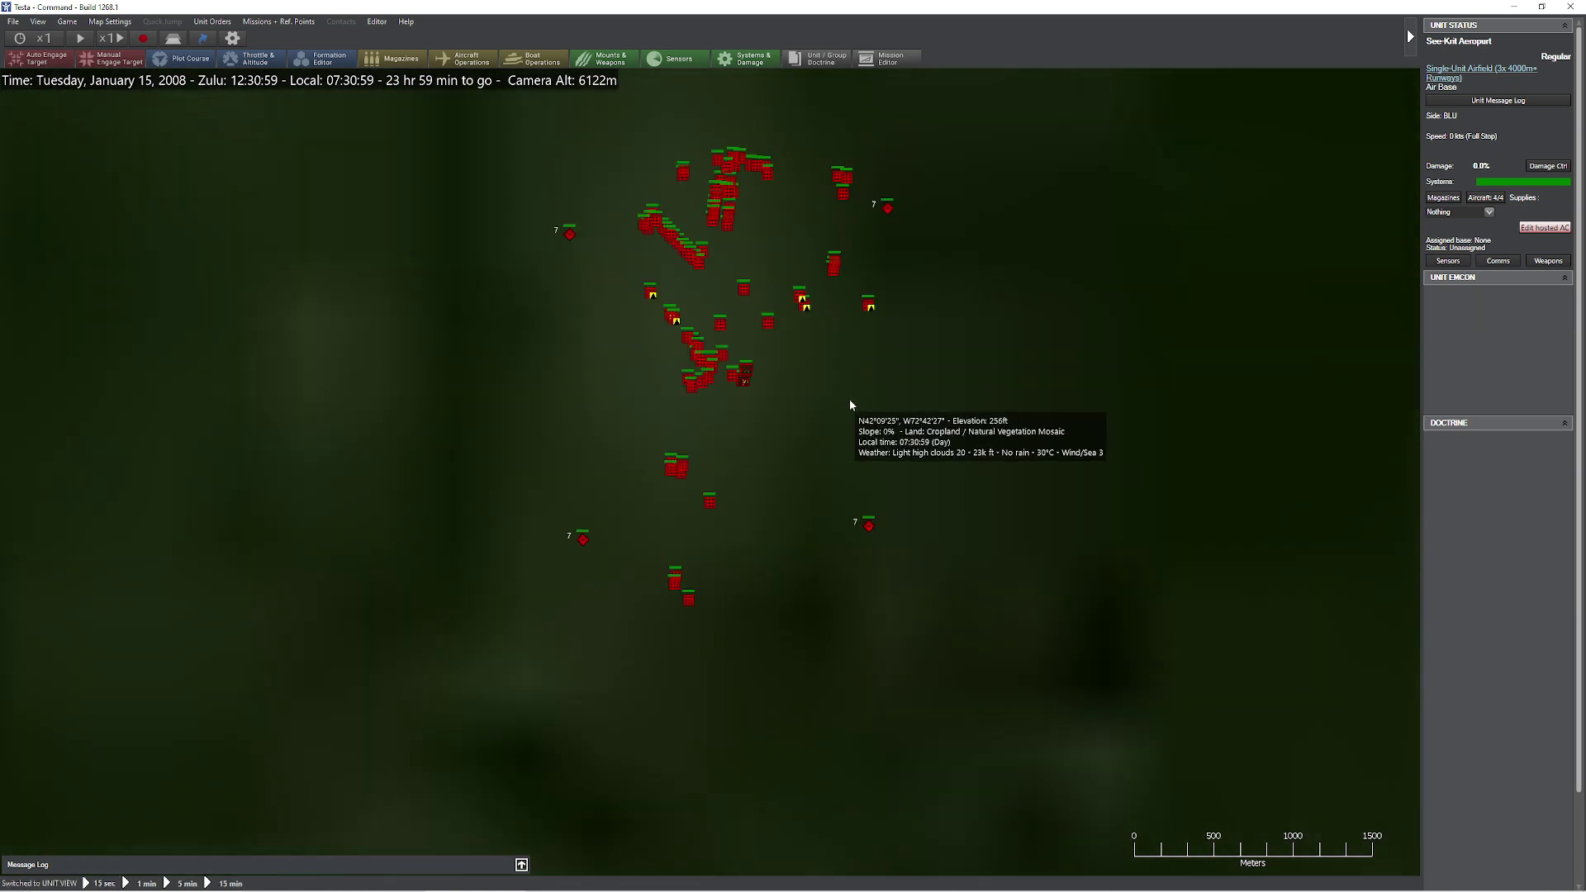
- Select a Barnes A/C Tarmac Space and box-select three more aircraft parking spaces
{"action": "scroll", "coordinate": [849, 399], "scroll_direction": "up", "scroll_amount": 2}
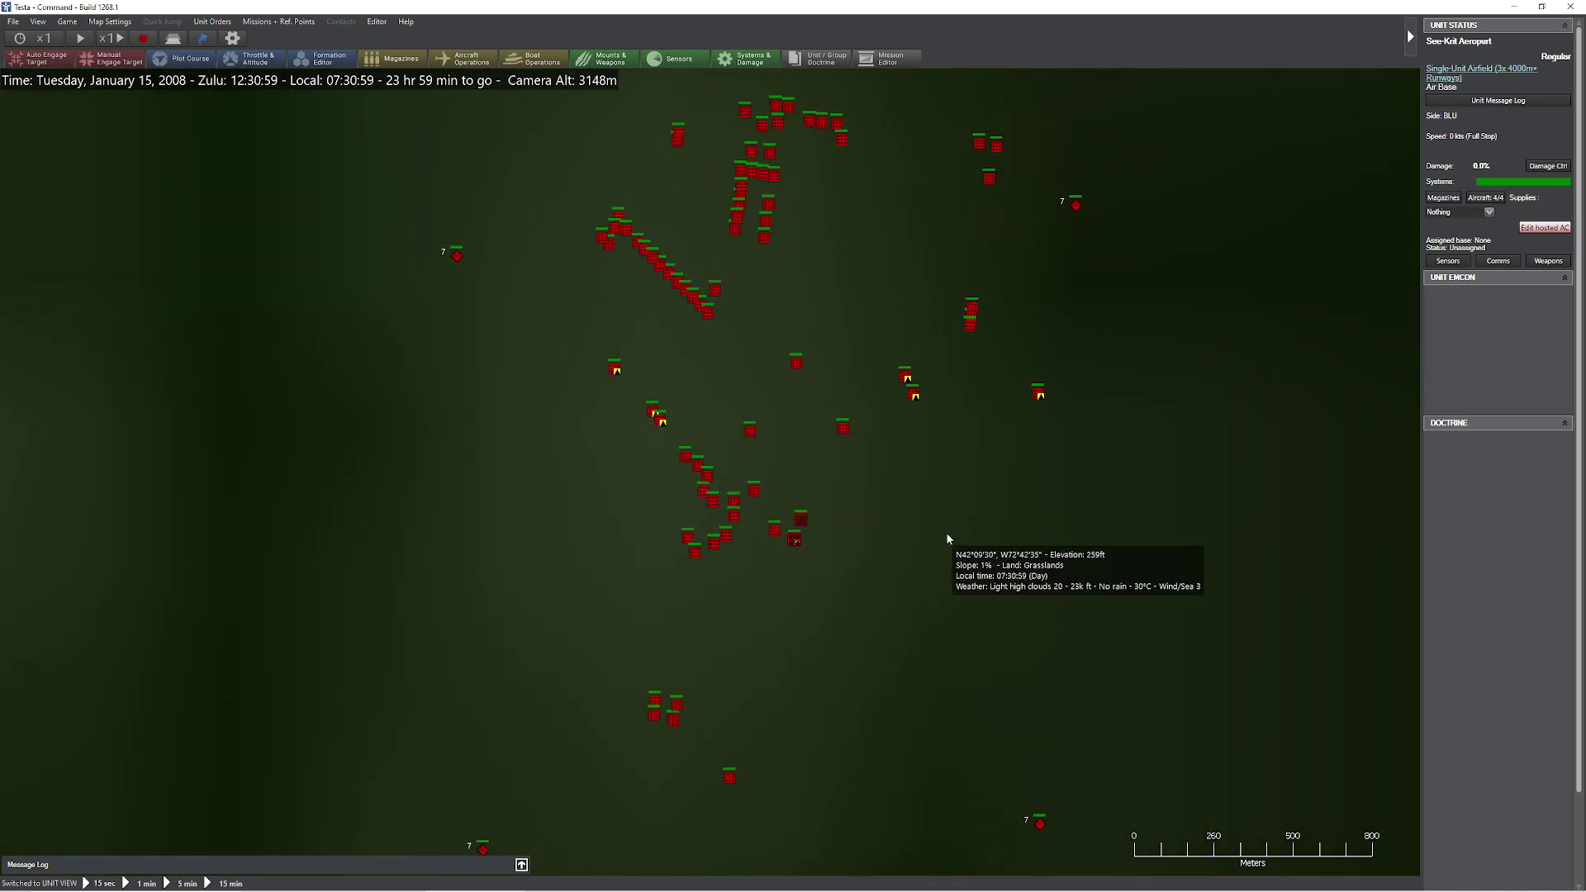
{"action": "scroll", "coordinate": [966, 542], "scroll_direction": "up", "scroll_amount": 1}
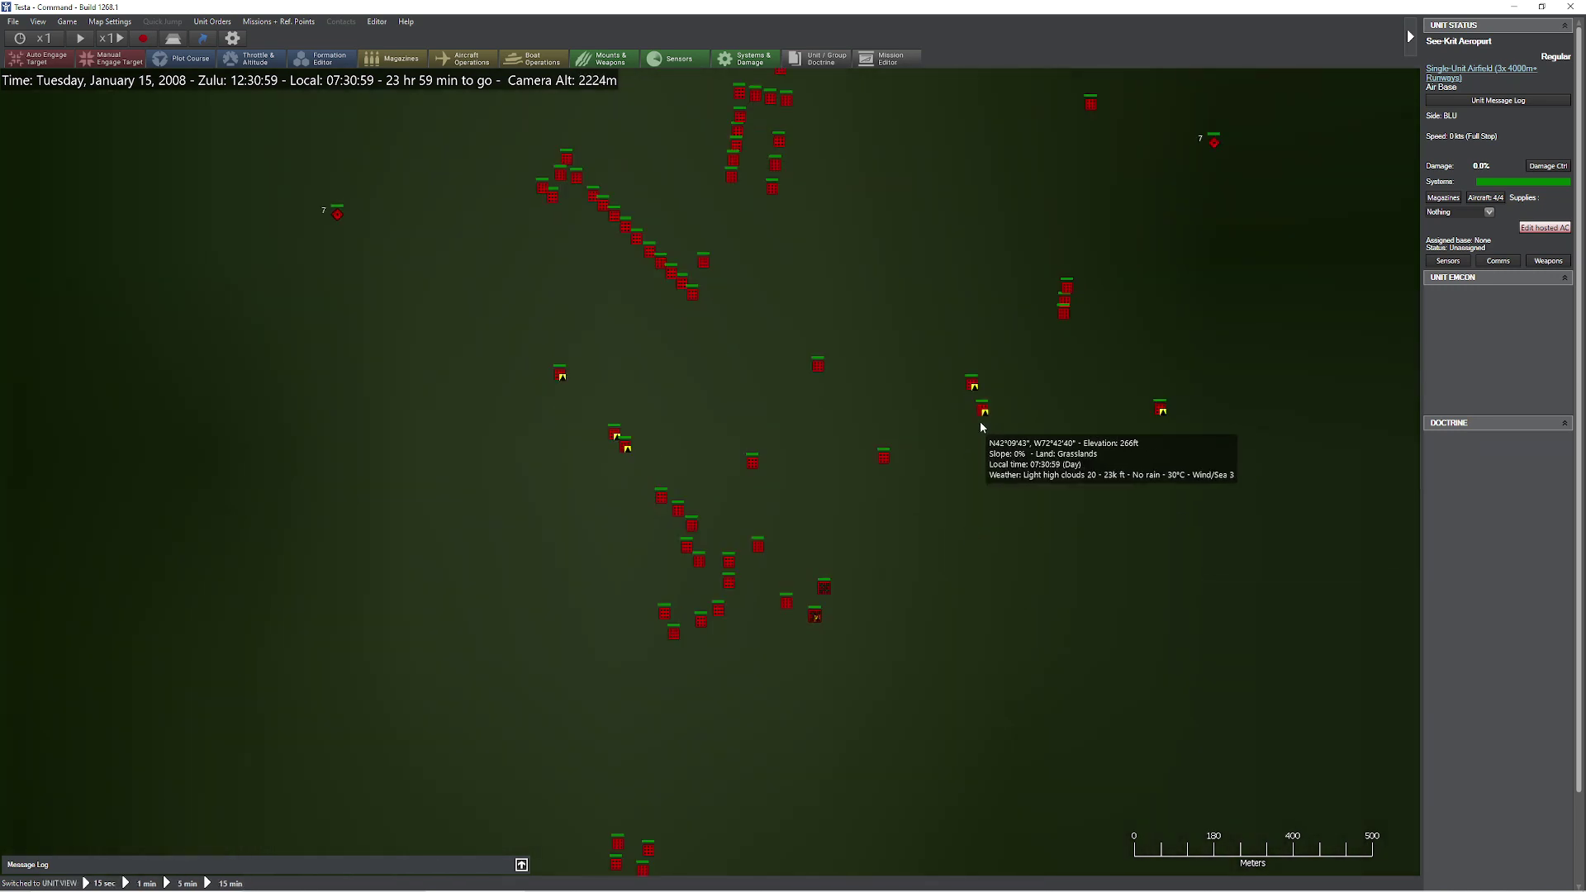
{"action": "left_click", "coordinate": [626, 447]}
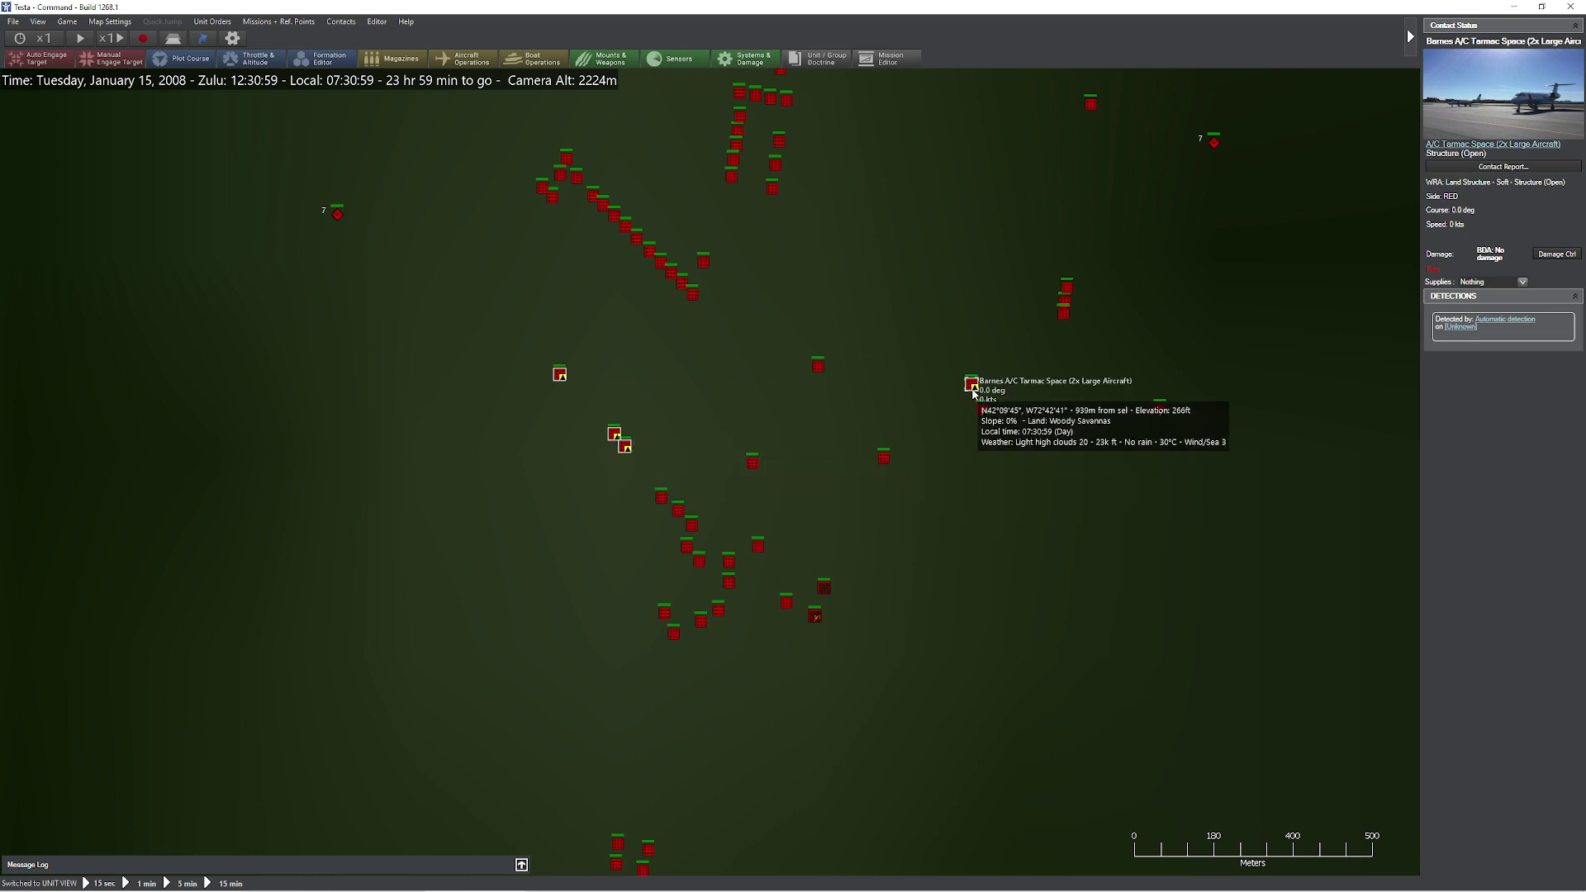
{"action": "left_click_drag", "start_coordinate": [950, 365], "coordinate": [1257, 475]}
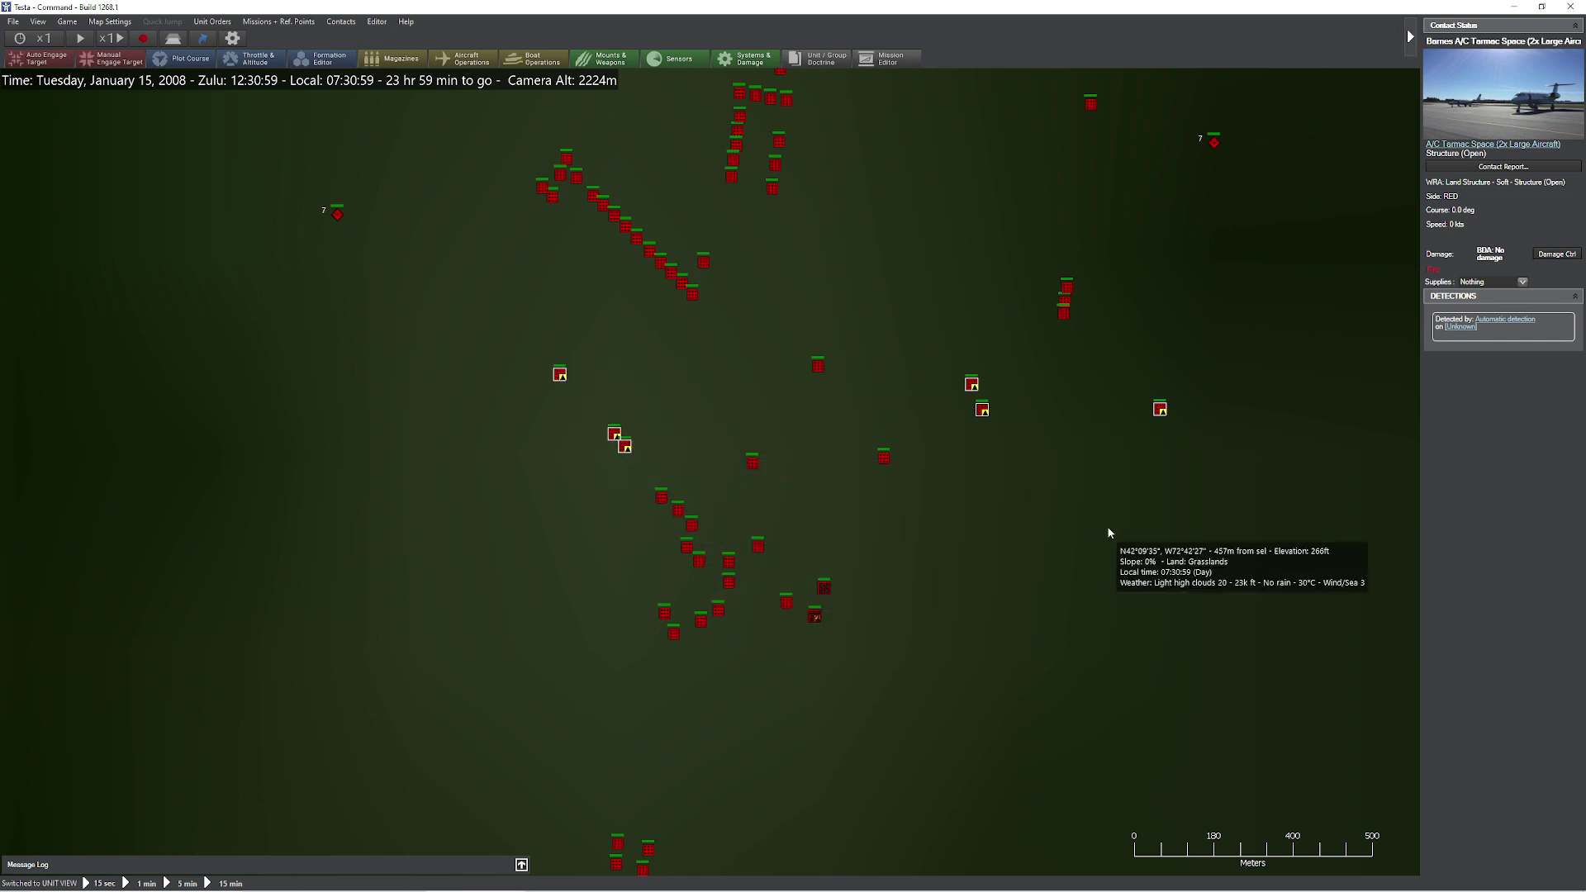
{"action": "scroll", "coordinate": [908, 632], "scroll_direction": "down", "scroll_amount": 3}
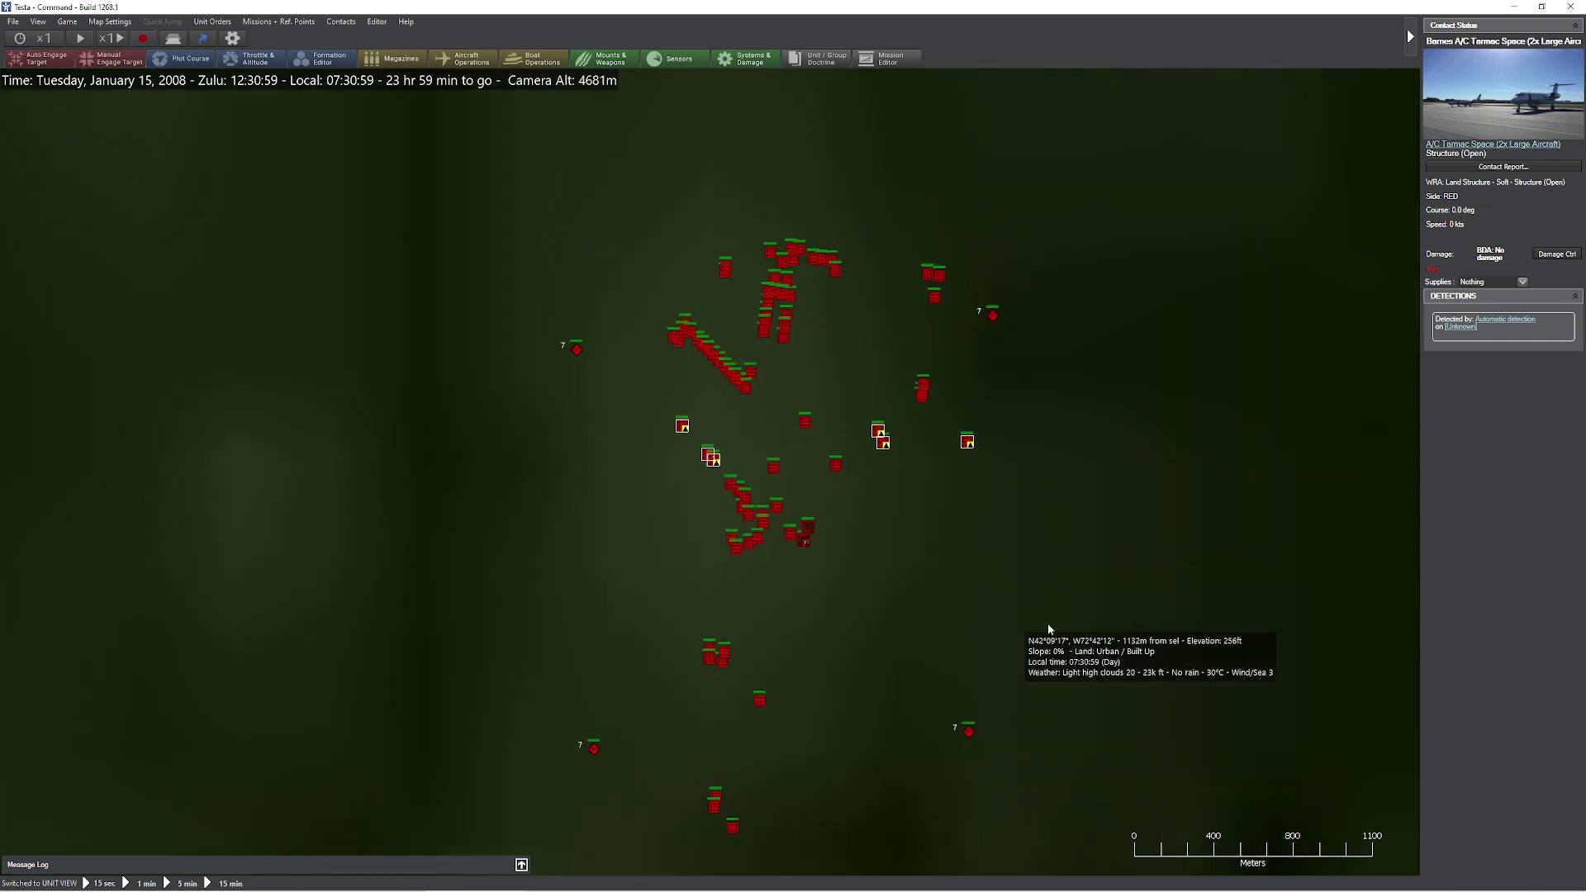
- Create a Land Strike mission named 'SorryBarnes!' and open its mission editor
{"action": "key", "text": "ctrl+F11"}
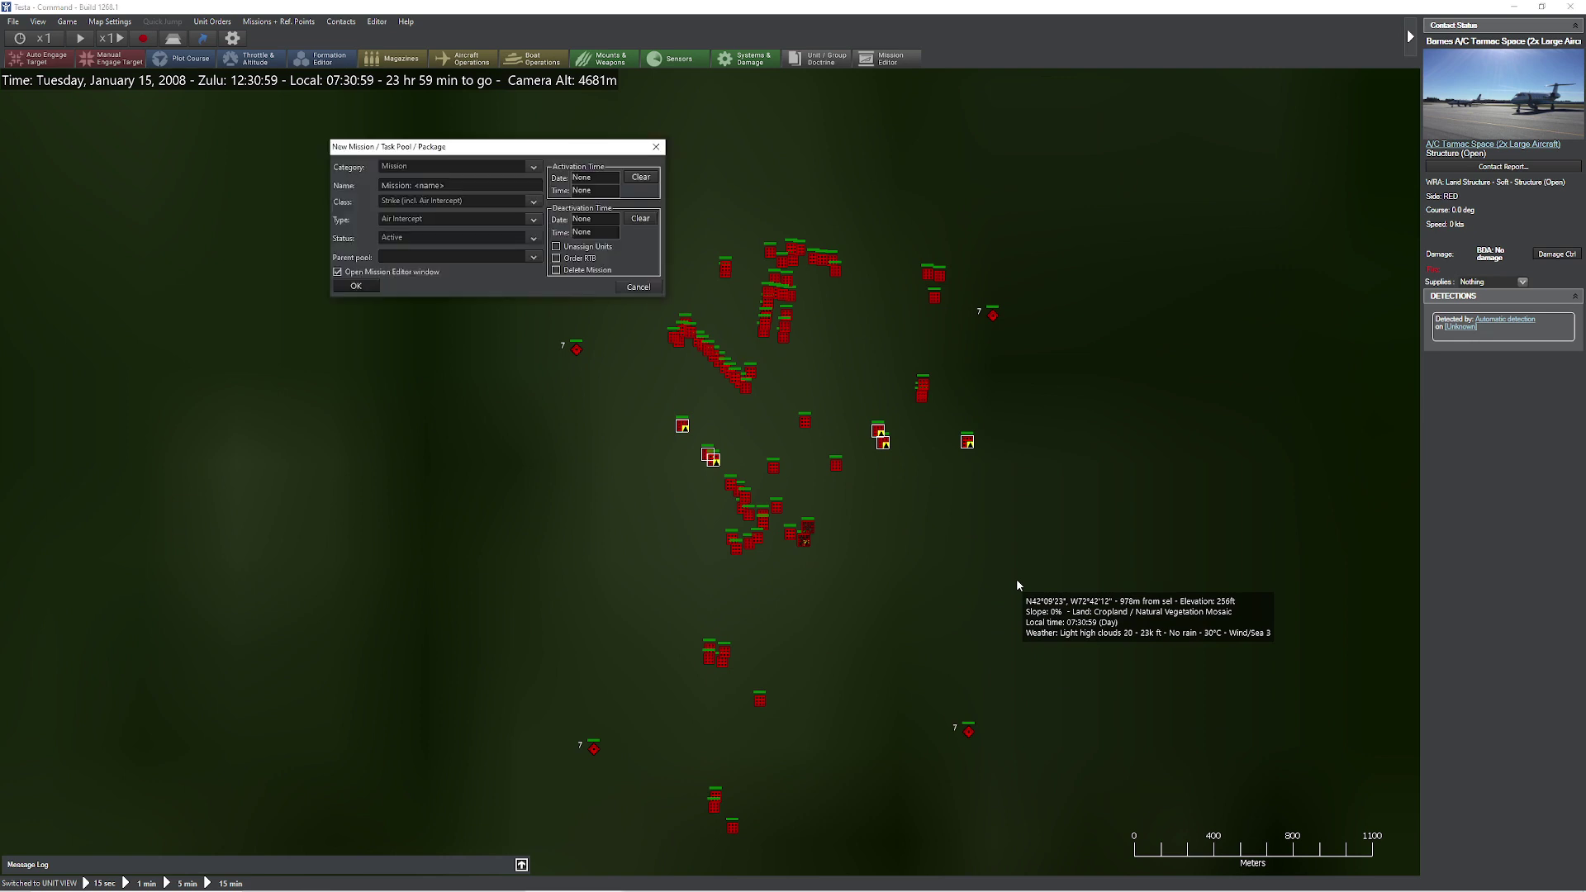
{"action": "type", "text": "SorryBarnes!"}
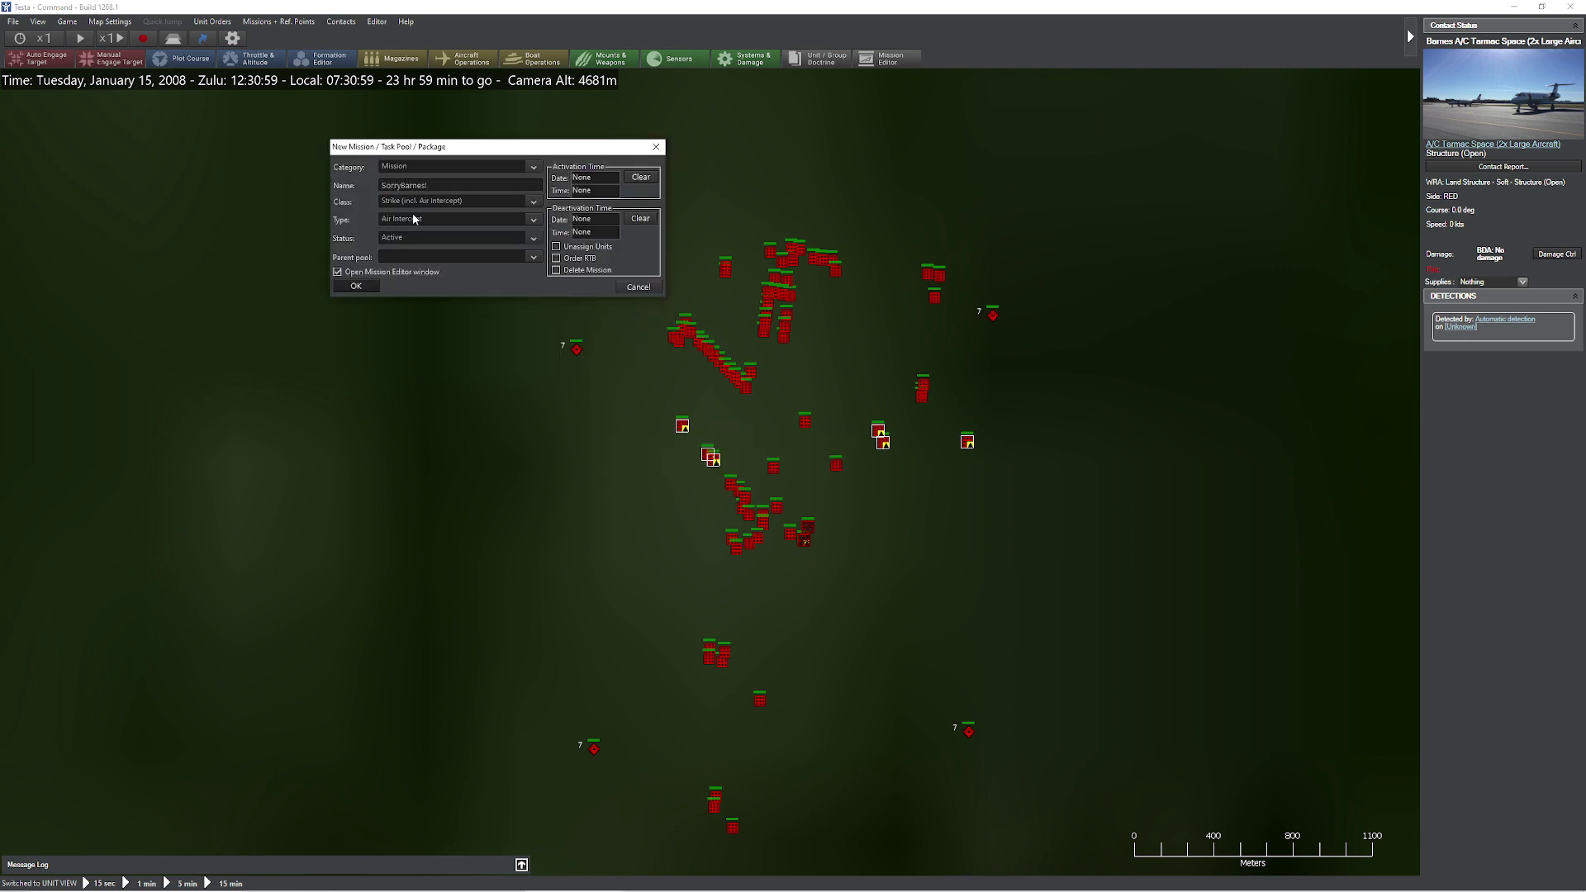
{"action": "left_click", "coordinate": [415, 219]}
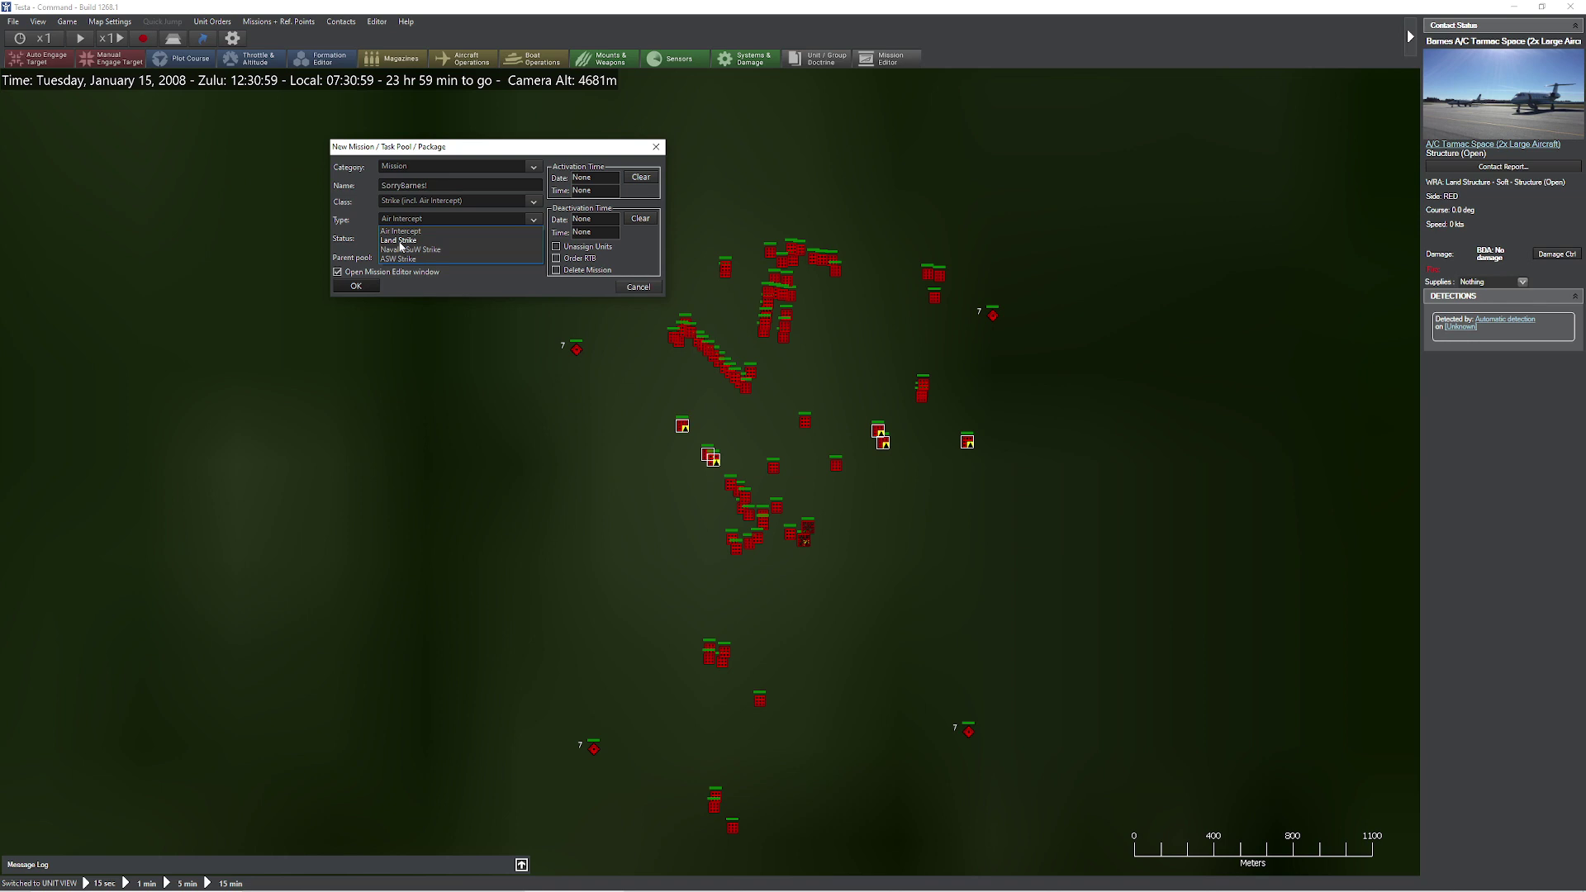
{"action": "left_click", "coordinate": [413, 240]}
{"action": "left_click", "coordinate": [356, 291]}
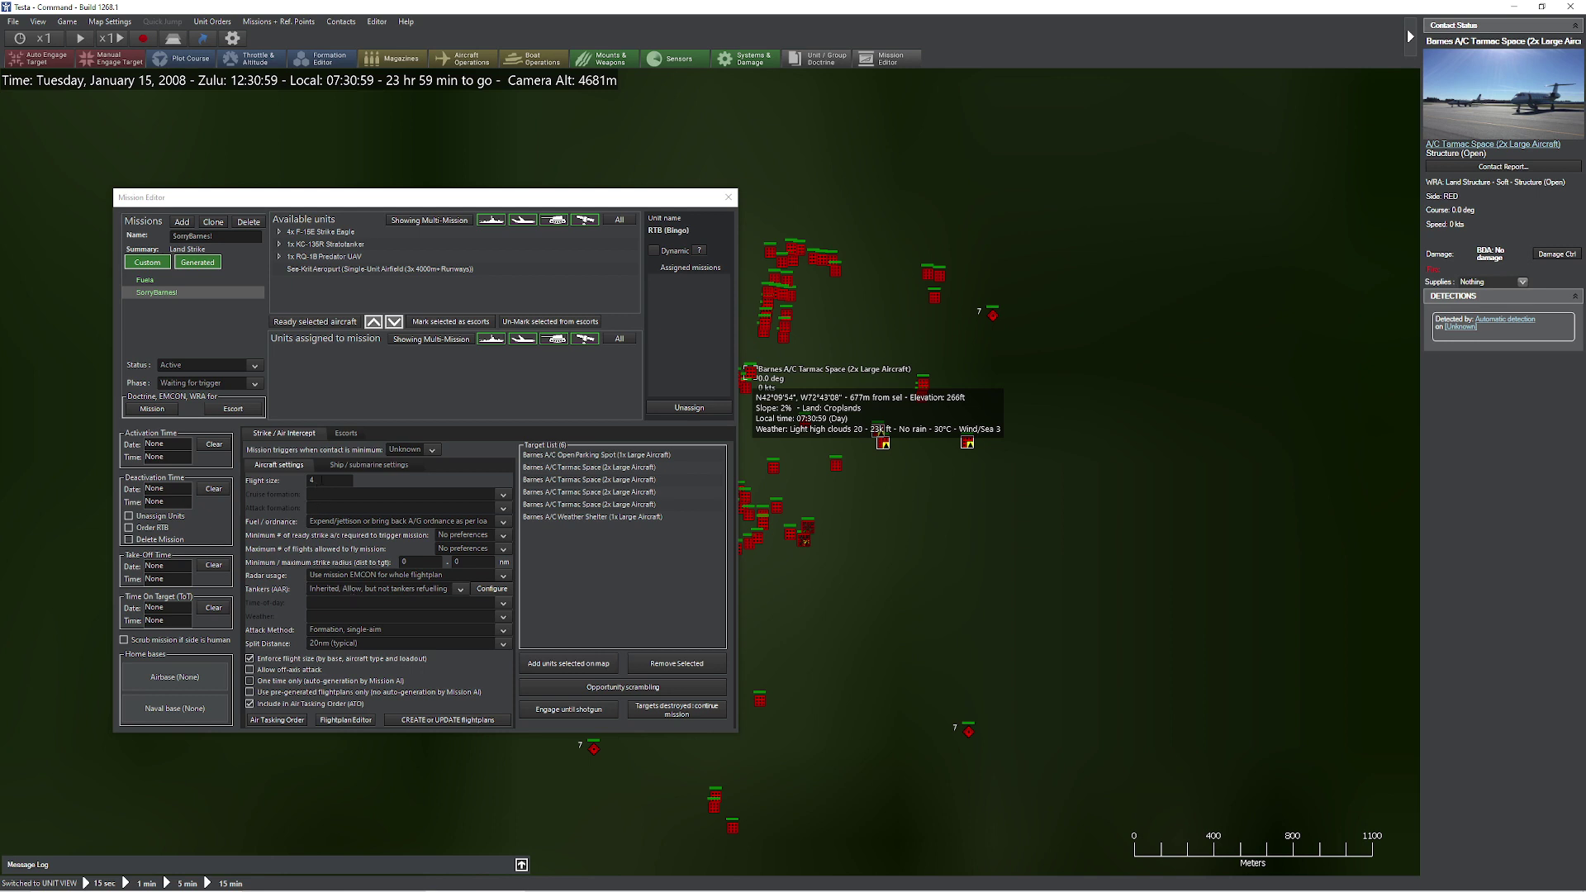
- Use 'Formation, independent aim' attacks, assign the 4x F-15E, and set time on target 13:15:00
{"action": "left_click", "coordinate": [334, 634]}
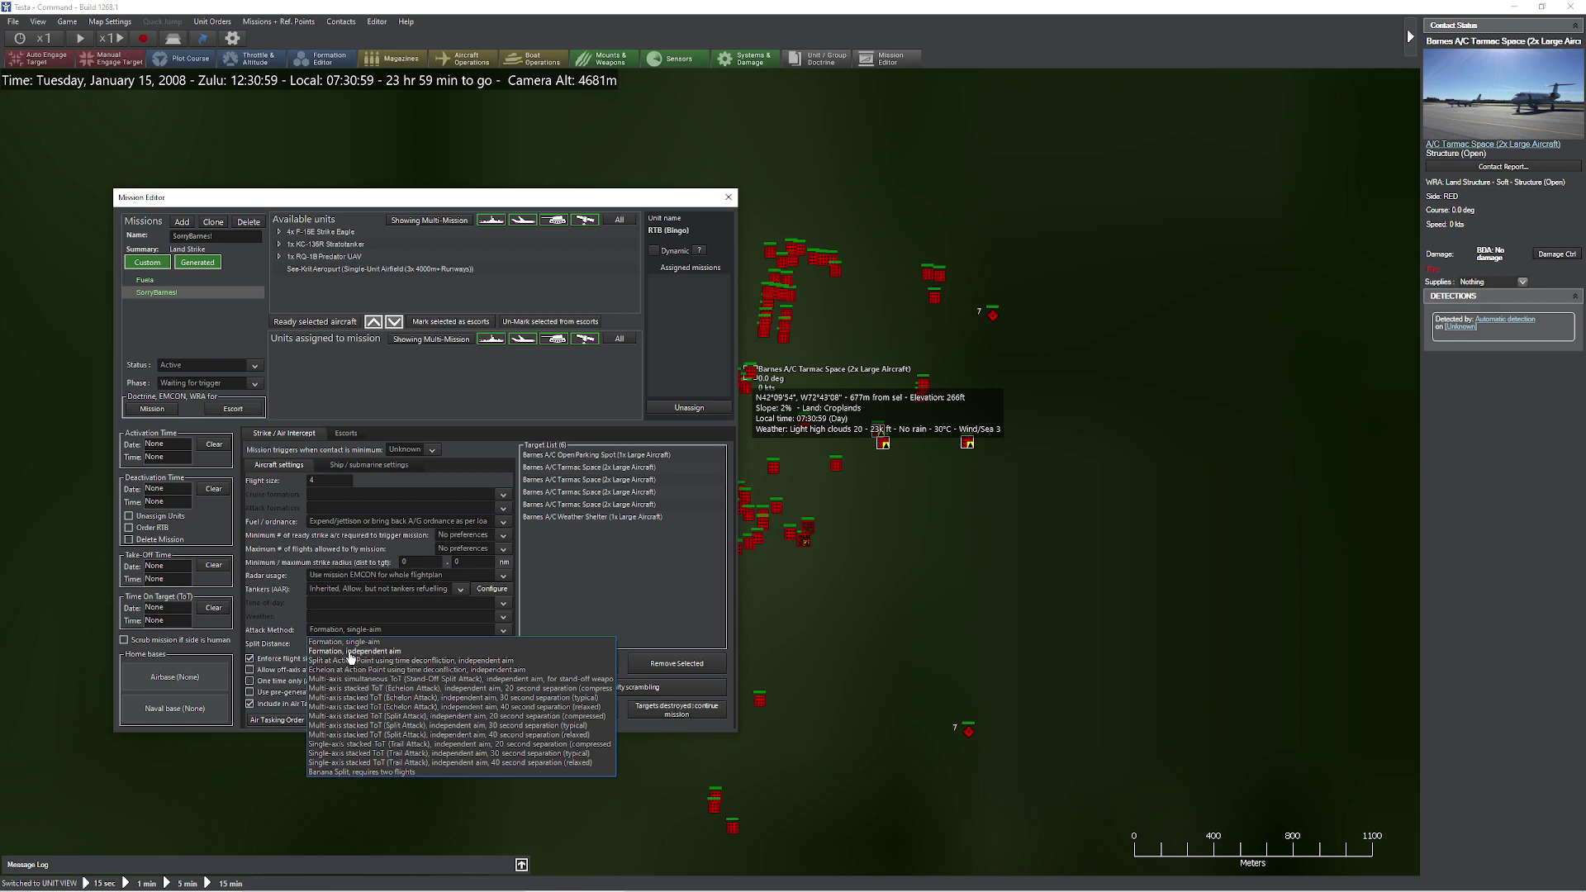
{"action": "left_click", "coordinate": [351, 652]}
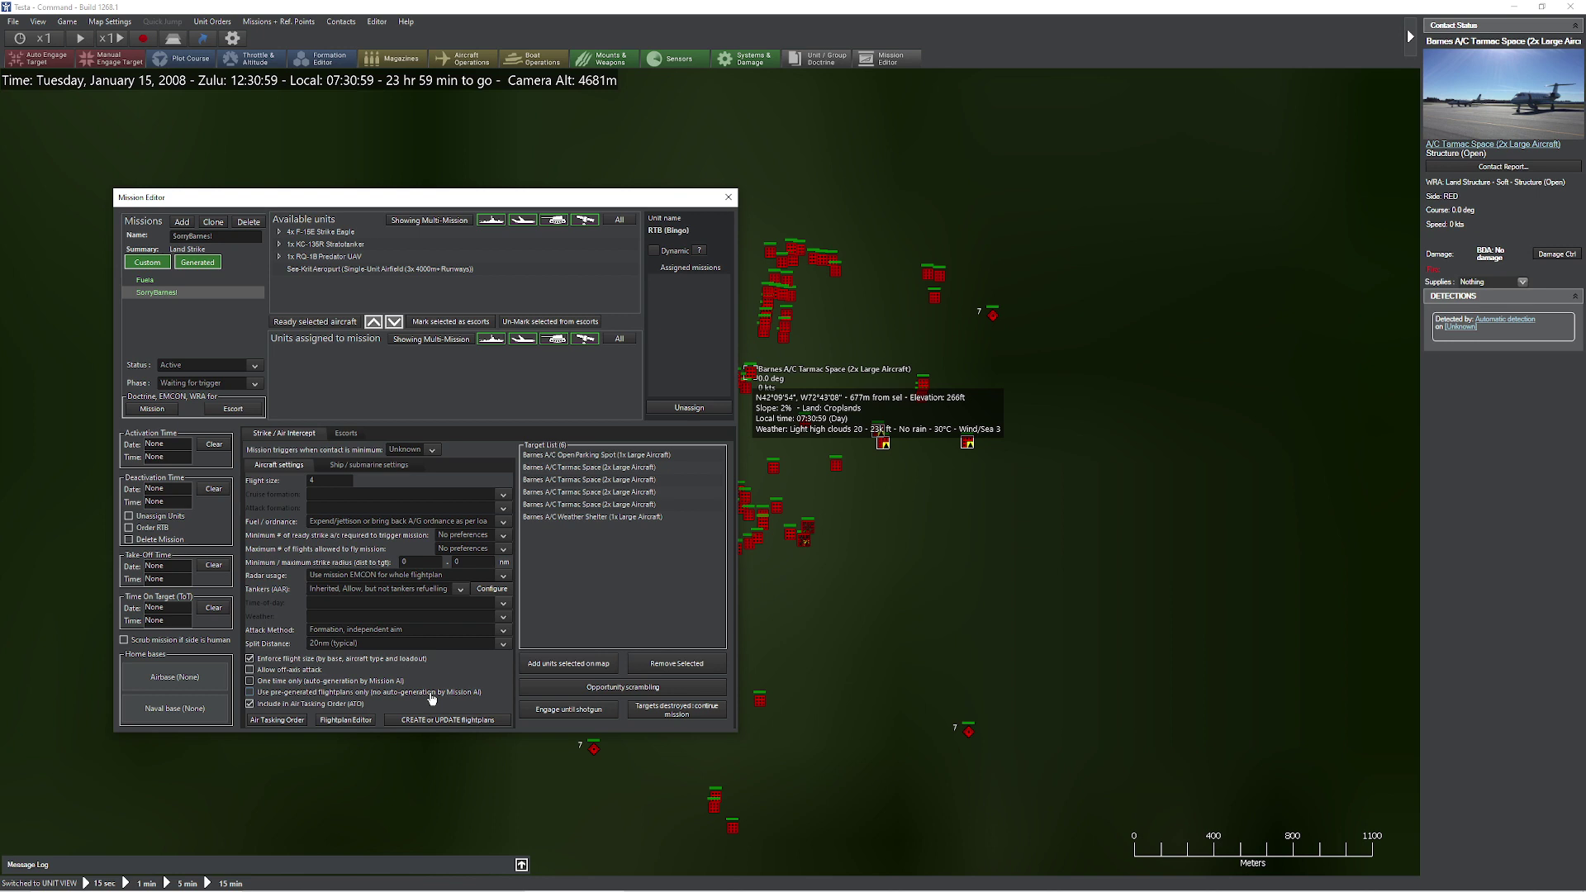
{"action": "left_click", "coordinate": [339, 233]}
{"action": "left_click", "coordinate": [394, 323]}
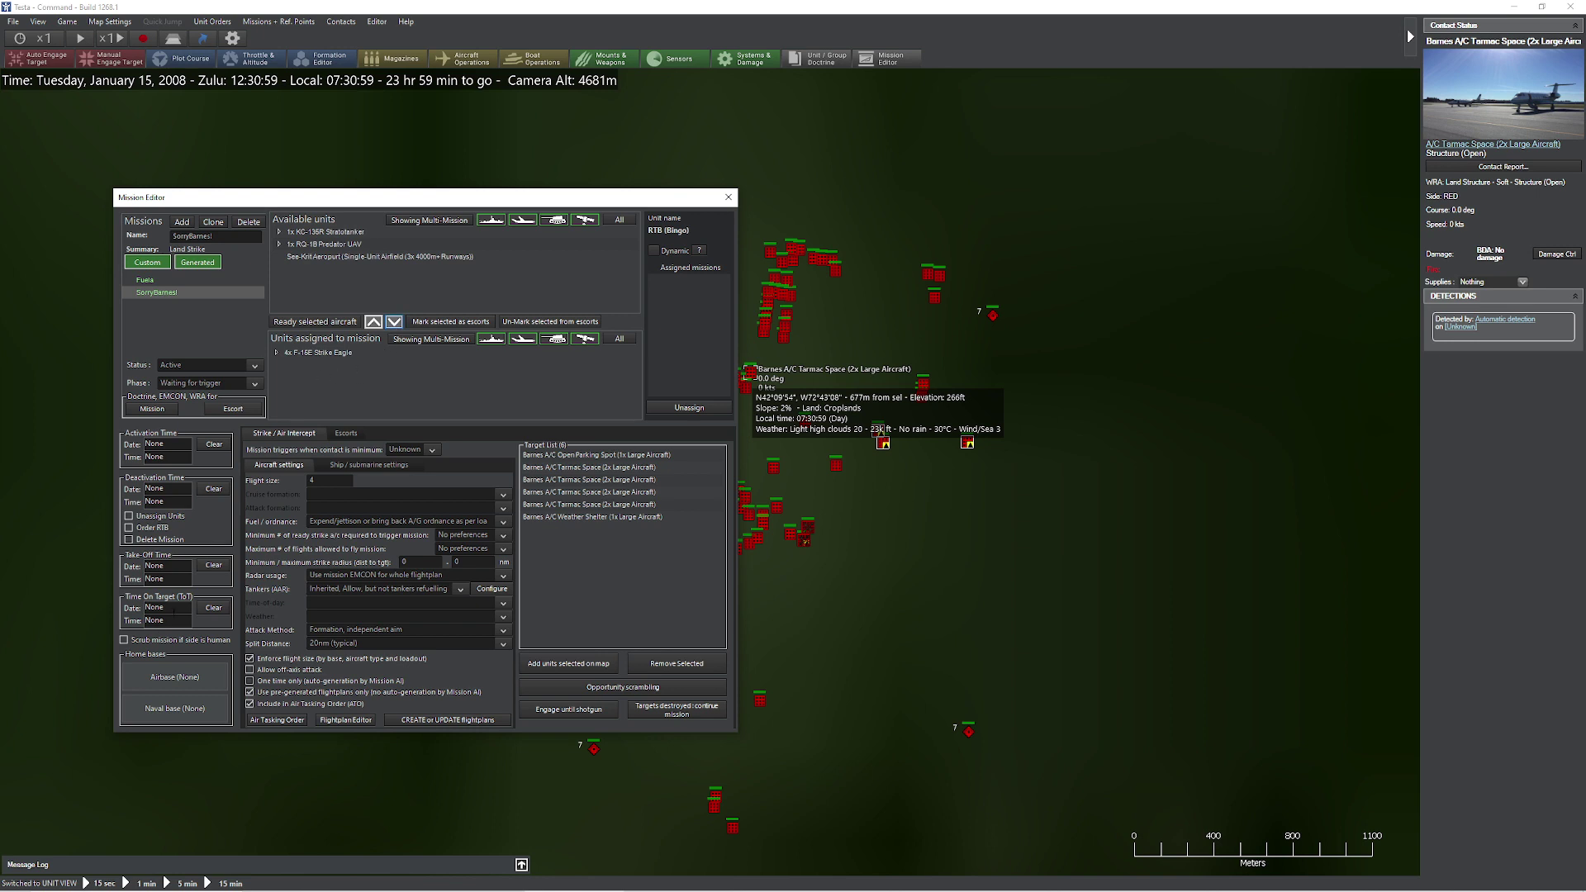
{"action": "left_click", "coordinate": [173, 609]}
{"action": "key", "text": "Tab"}
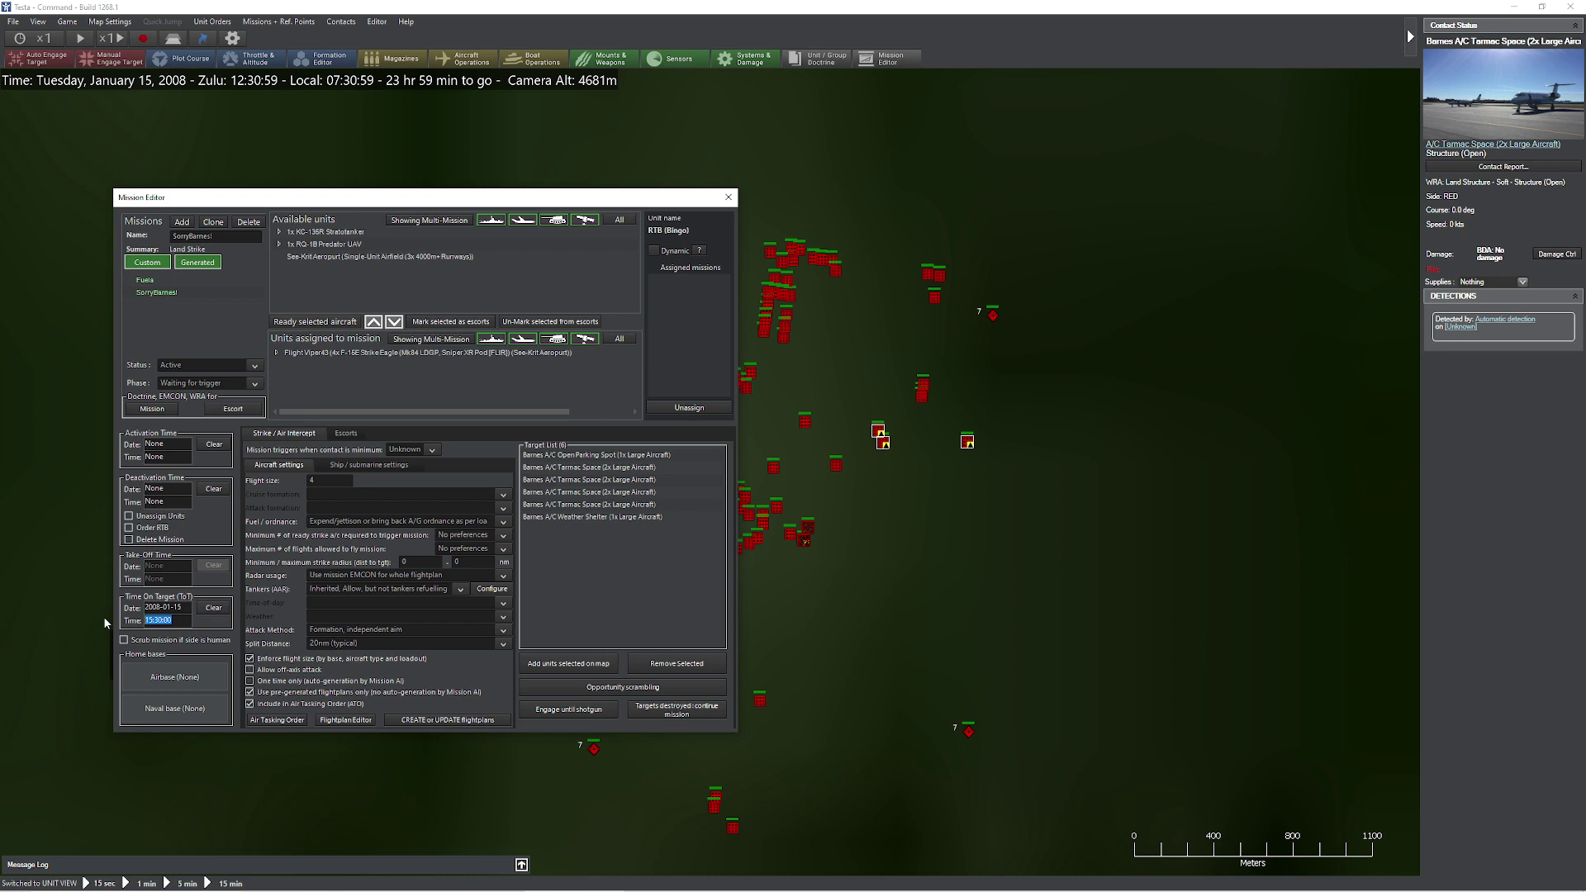
{"action": "type", "text": "13:15:00"}
- Generate flight plans and display flight Goat8's route from See-Krit Aeroport toward Barnes
{"action": "left_click", "coordinate": [444, 720]}
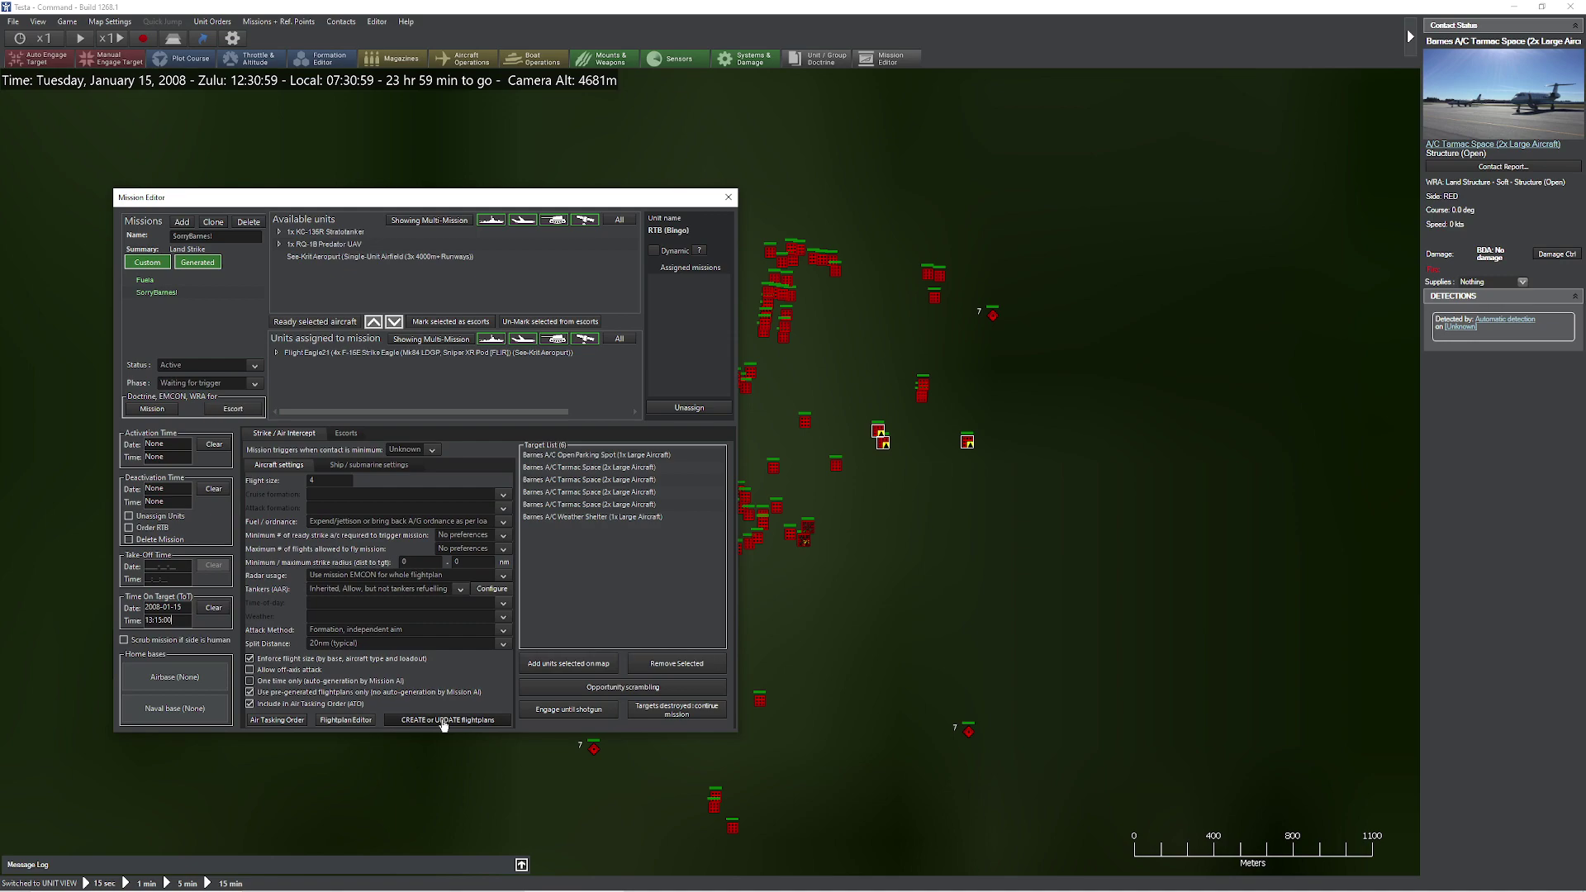
{"action": "scroll", "coordinate": [796, 792], "scroll_direction": "down", "scroll_amount": 10}
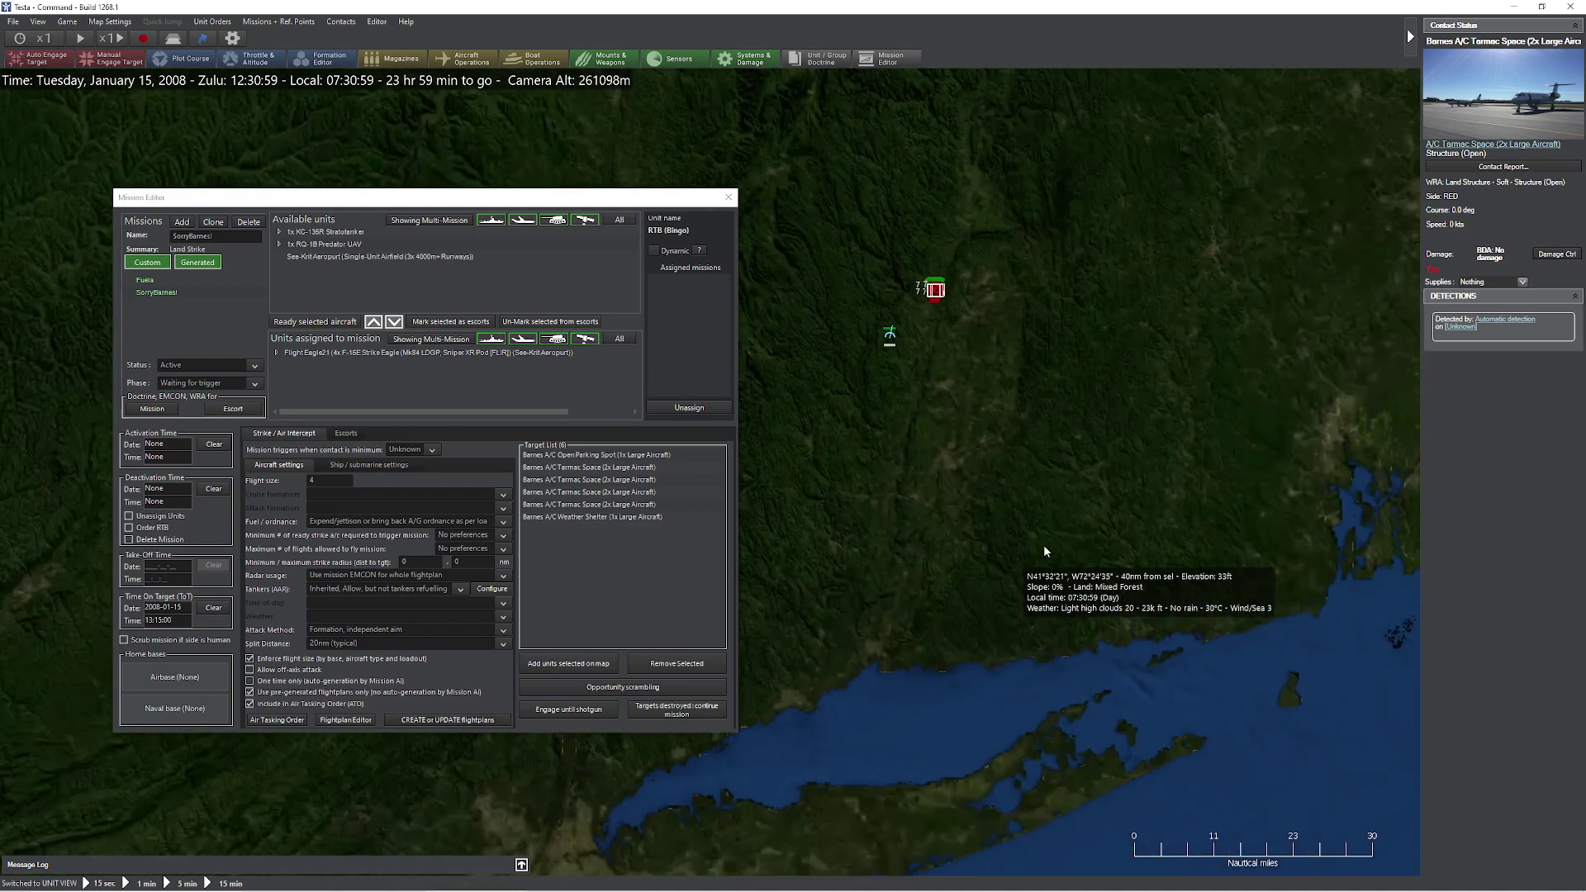
{"action": "scroll", "coordinate": [954, 636], "scroll_direction": "down", "scroll_amount": 5}
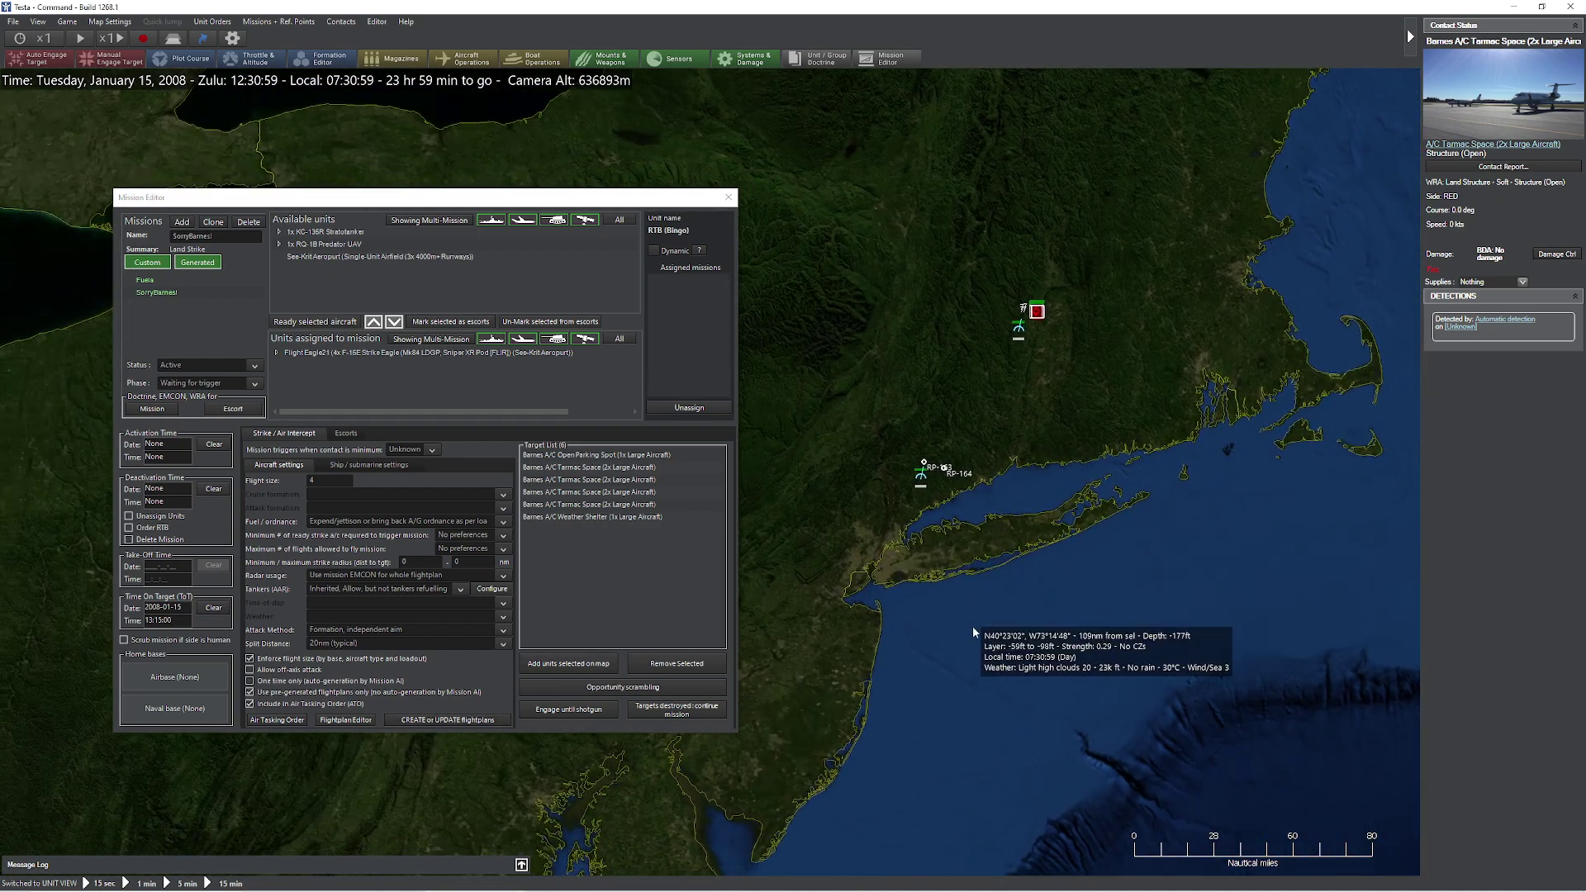
{"action": "left_click_drag", "start_coordinate": [973, 632], "coordinate": [1033, 705]}
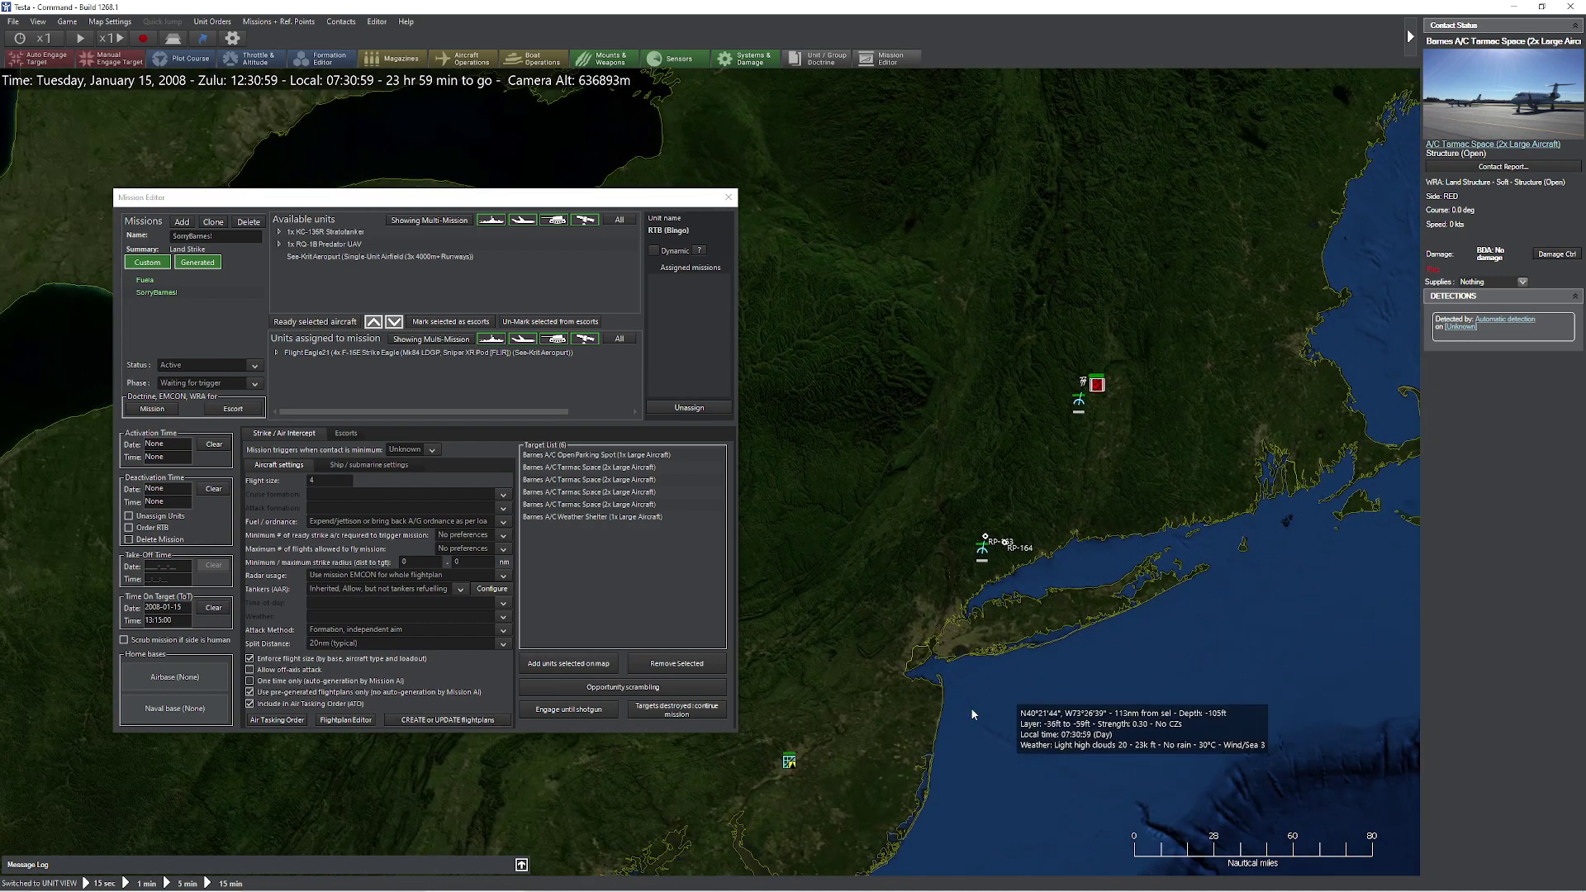
{"action": "left_click", "coordinate": [378, 353]}
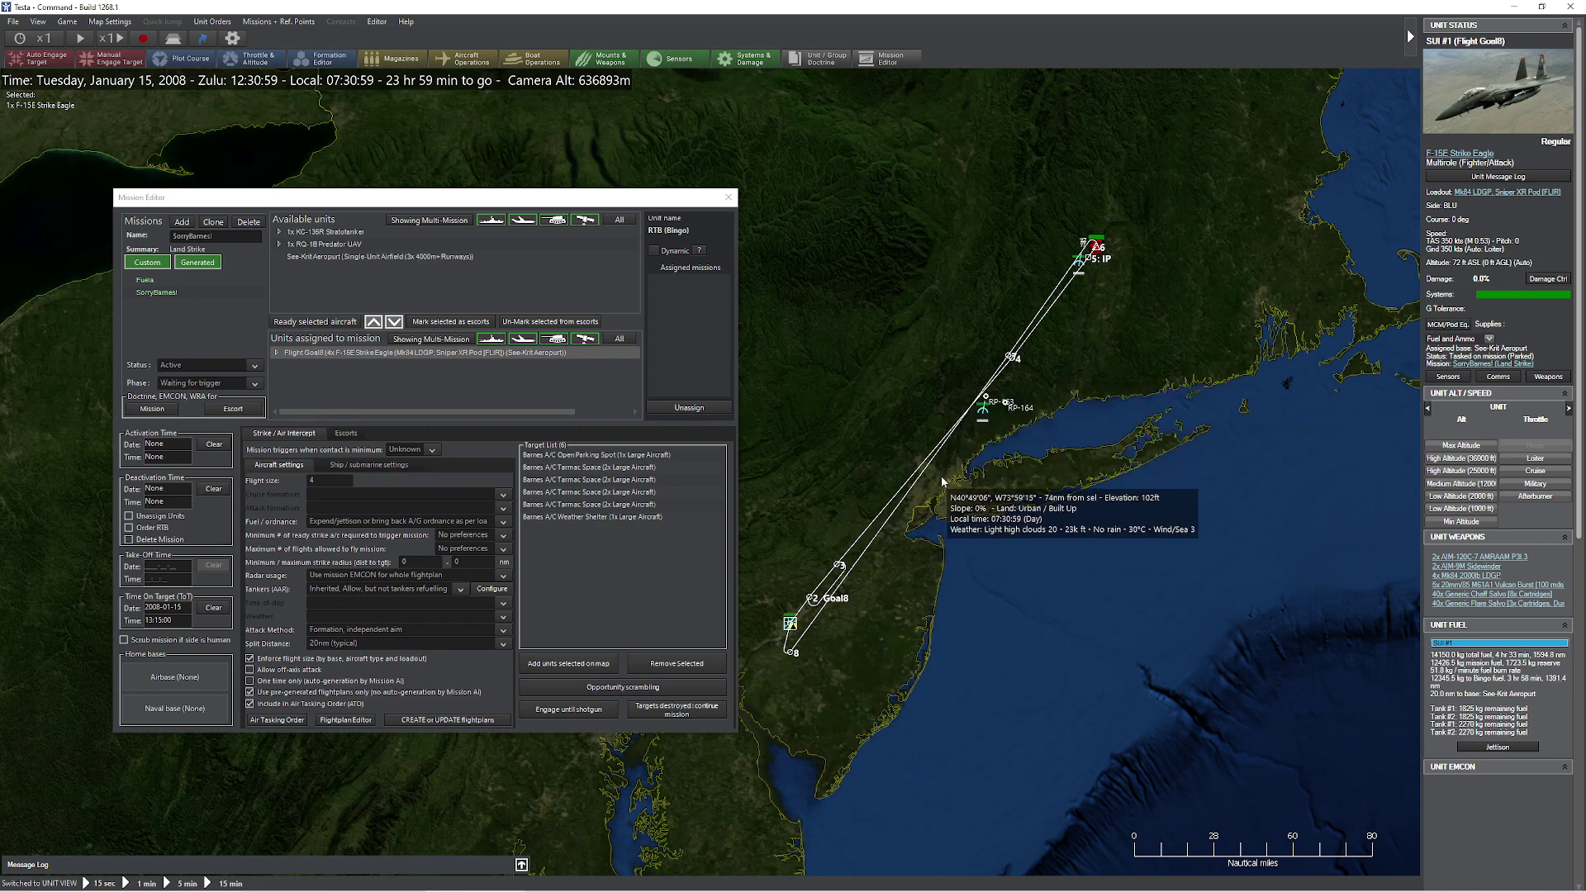
- Open Goat8's plan in the Flightplan Editor and replace its callsign with Enfield1
{"action": "left_click", "coordinate": [347, 721]}
{"action": "left_click_drag", "start_coordinate": [920, 225], "coordinate": [730, 258]}
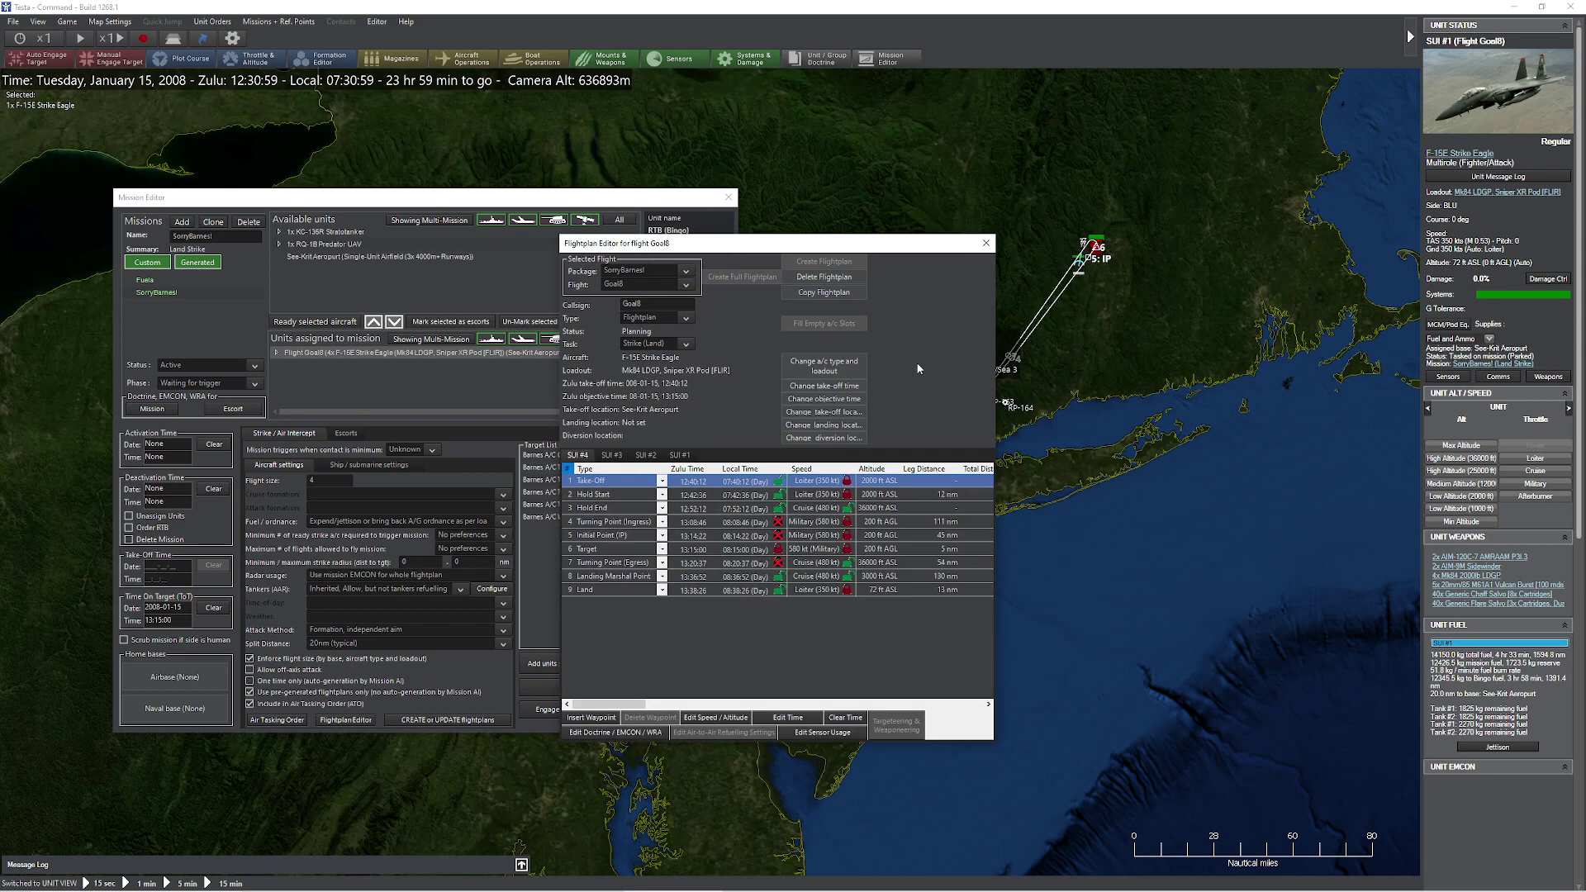
{"action": "key", "text": "alt+Tab"}
{"action": "left_click", "coordinate": [626, 273]}
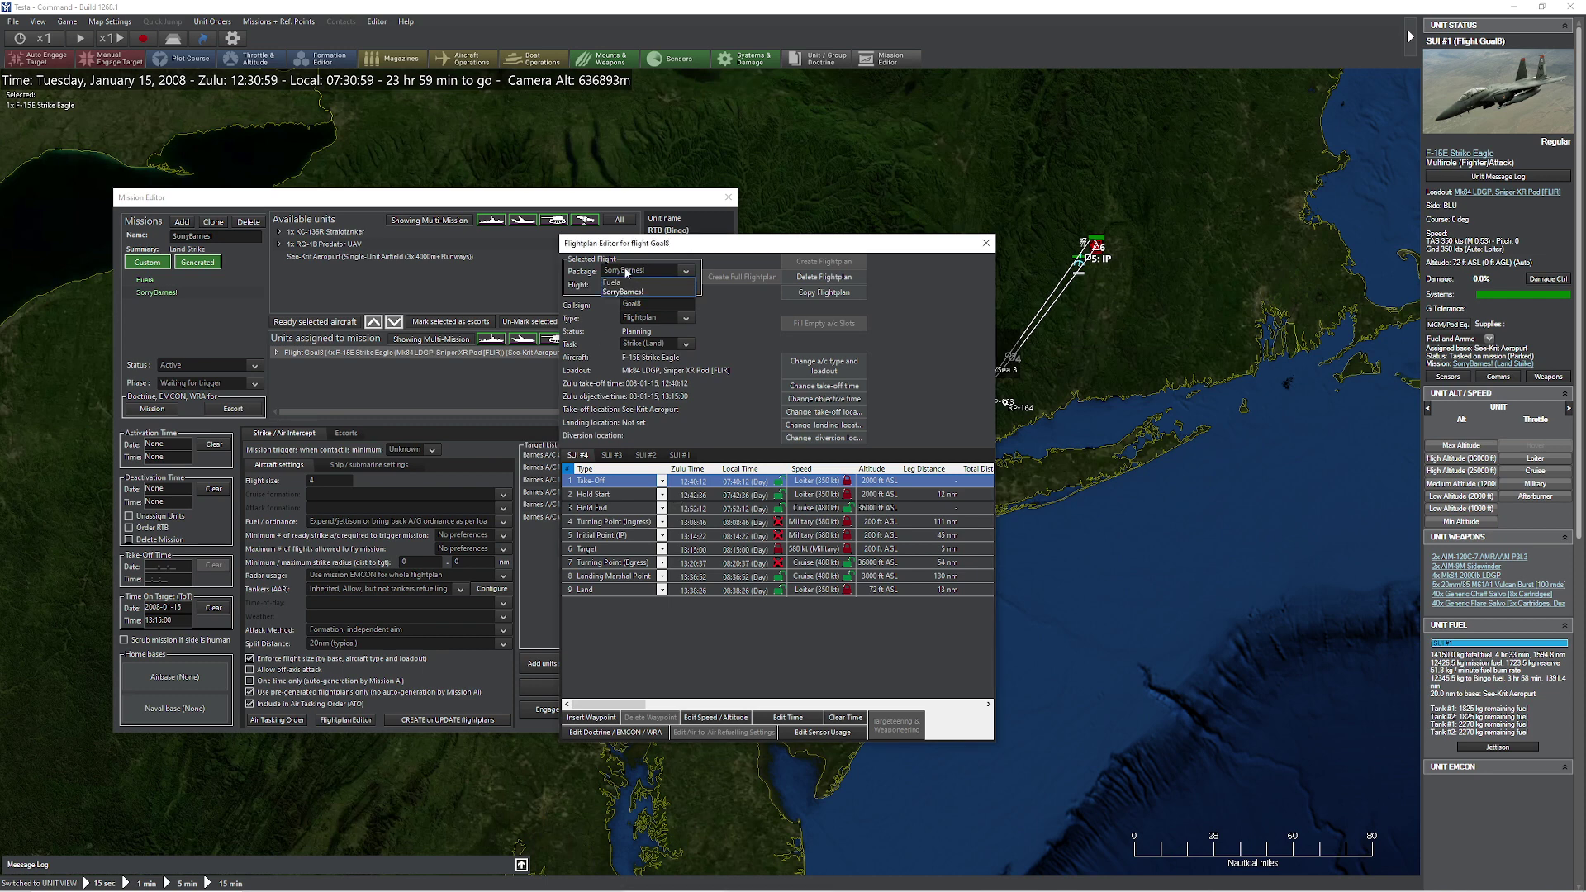
{"action": "left_click", "coordinate": [626, 272]}
{"action": "left_click", "coordinate": [611, 284]}
{"action": "double_click", "coordinate": [659, 302]}
{"action": "type", "text": "B11"}
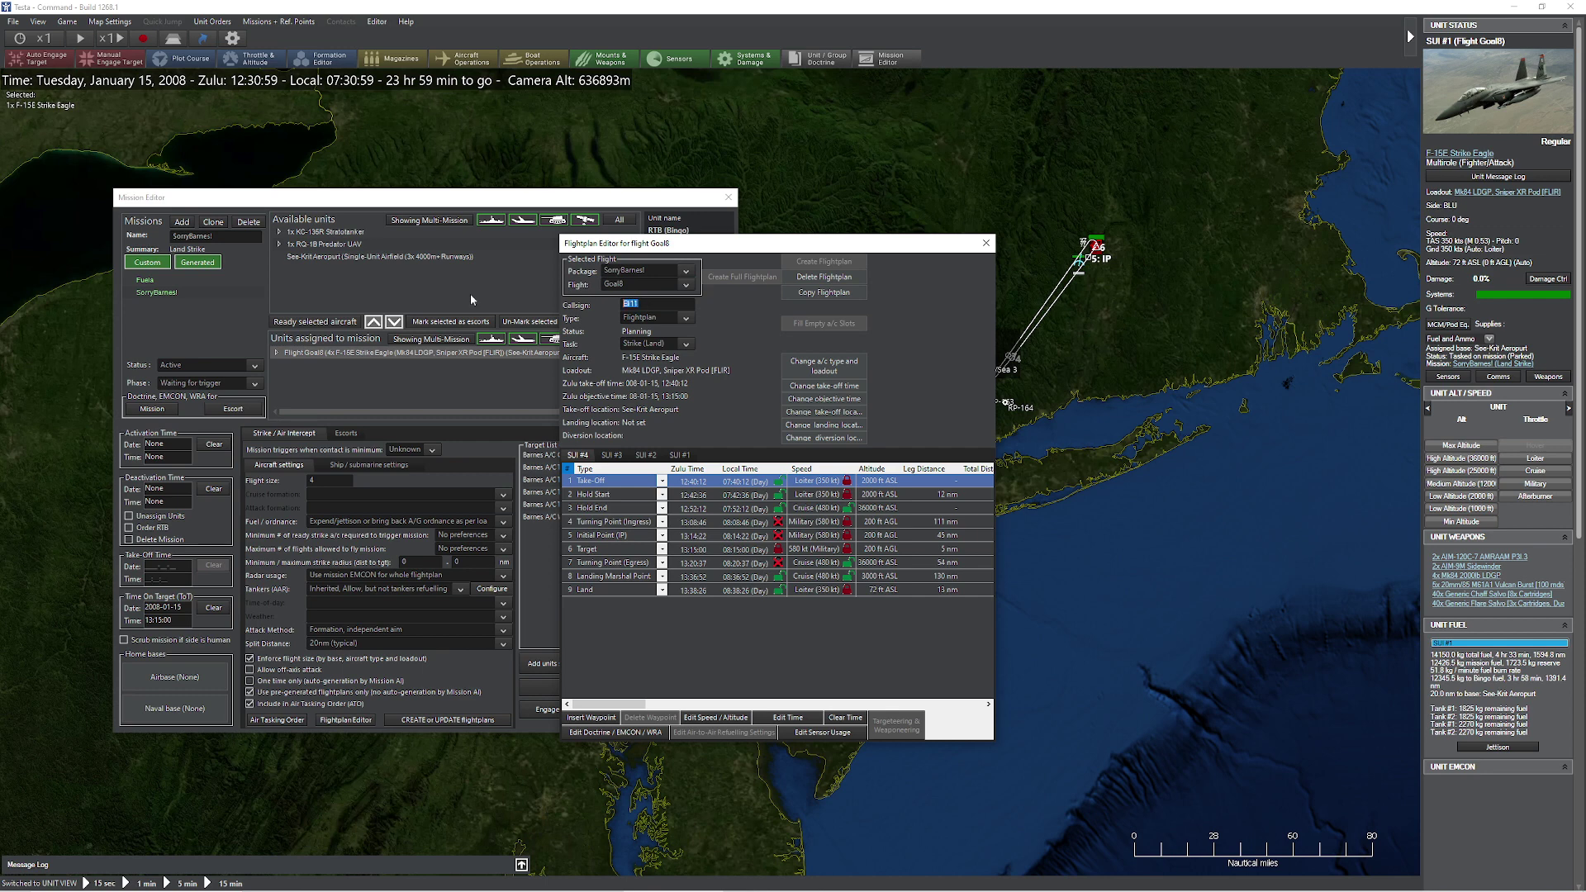
{"action": "type", "text": "N"}
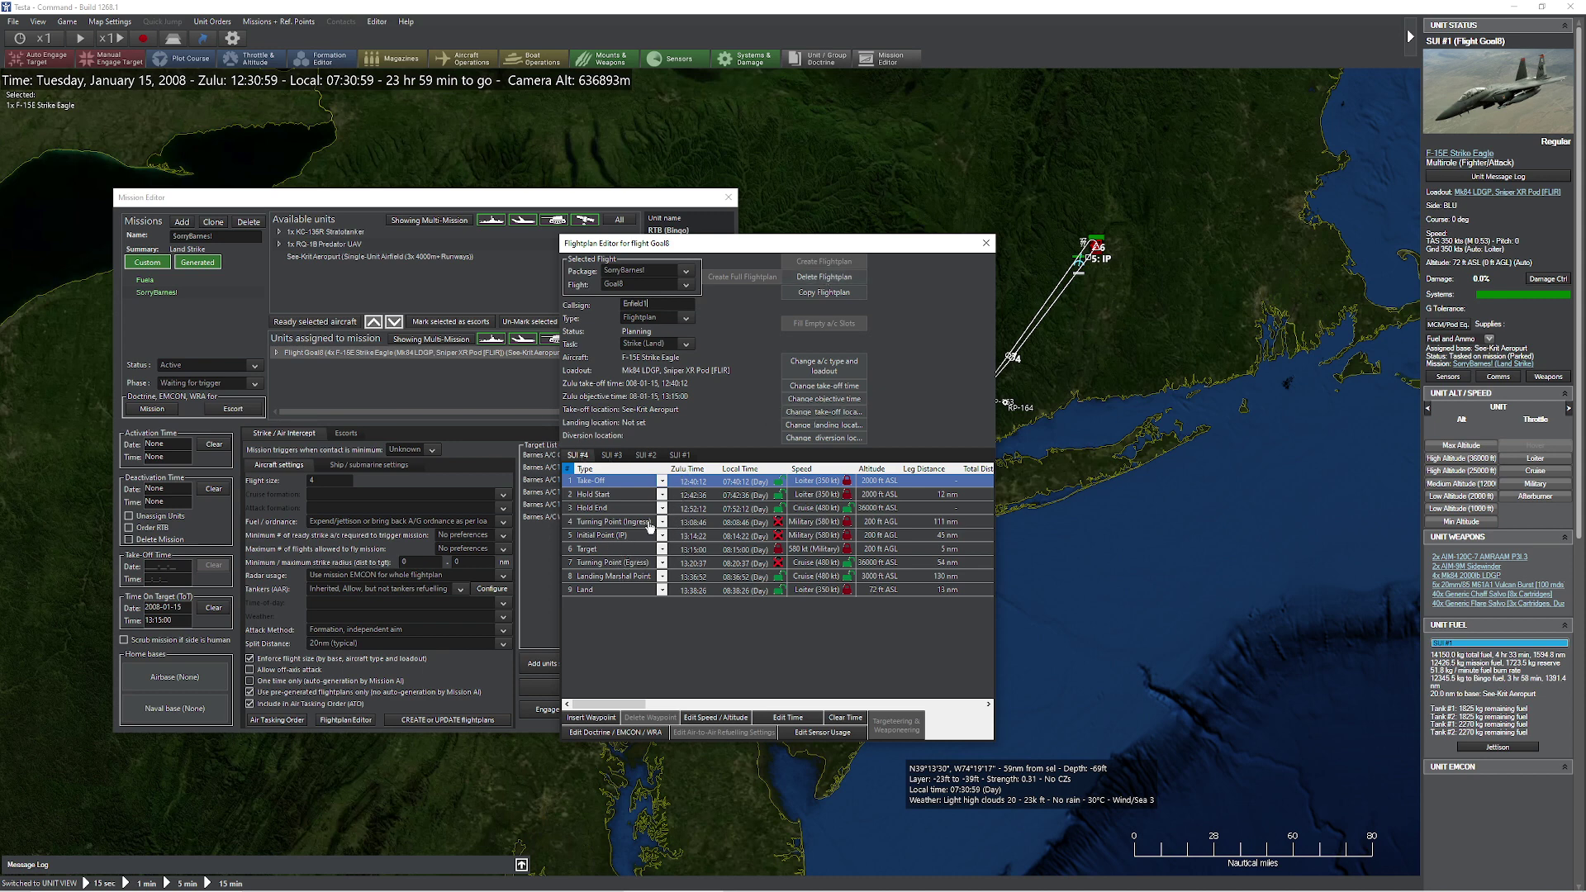
- Commit the Enfield1 callsign and select the flight's Land waypoint
{"action": "left_click", "coordinate": [685, 464]}
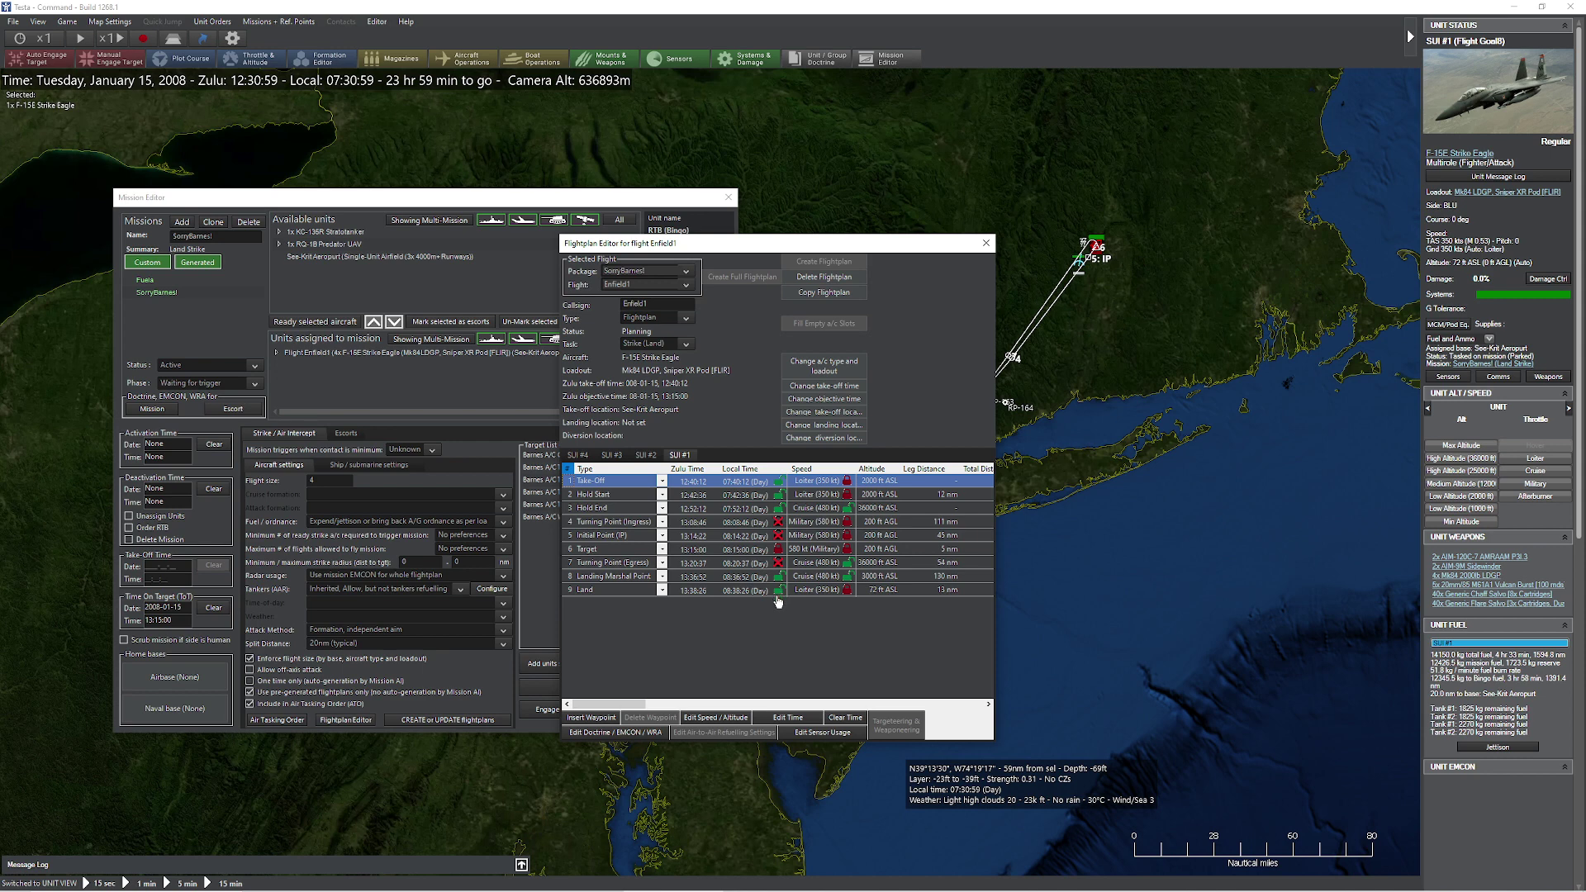
{"action": "left_click", "coordinate": [778, 591]}
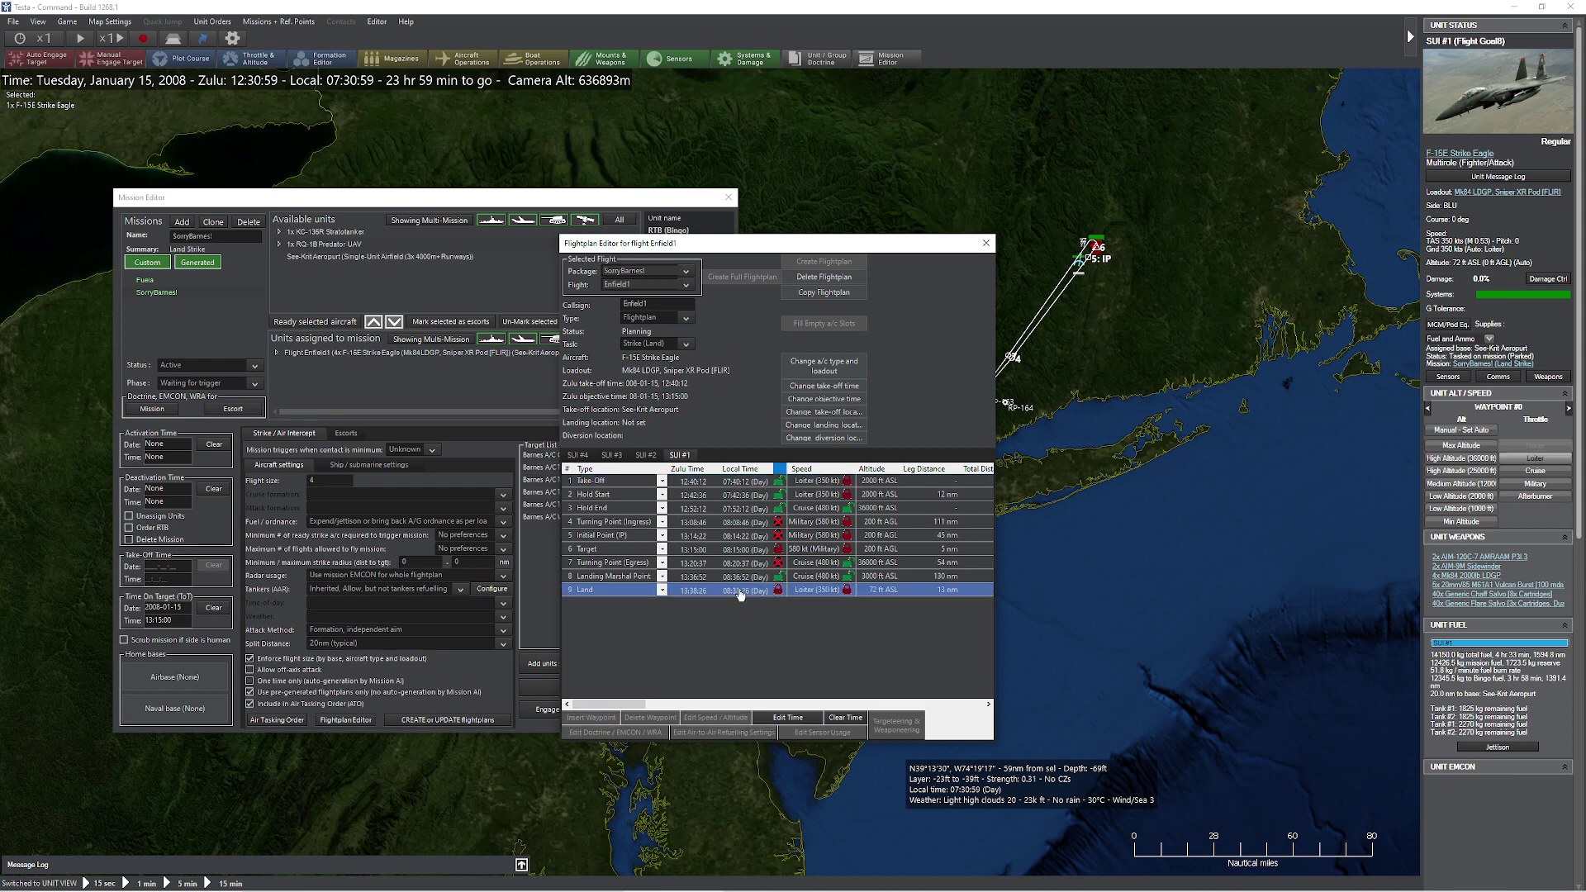
- Change the Land waypoint's Zulu time to 13:45:00 and close the Waypoint time dialog
{"action": "double_click", "coordinate": [748, 592]}
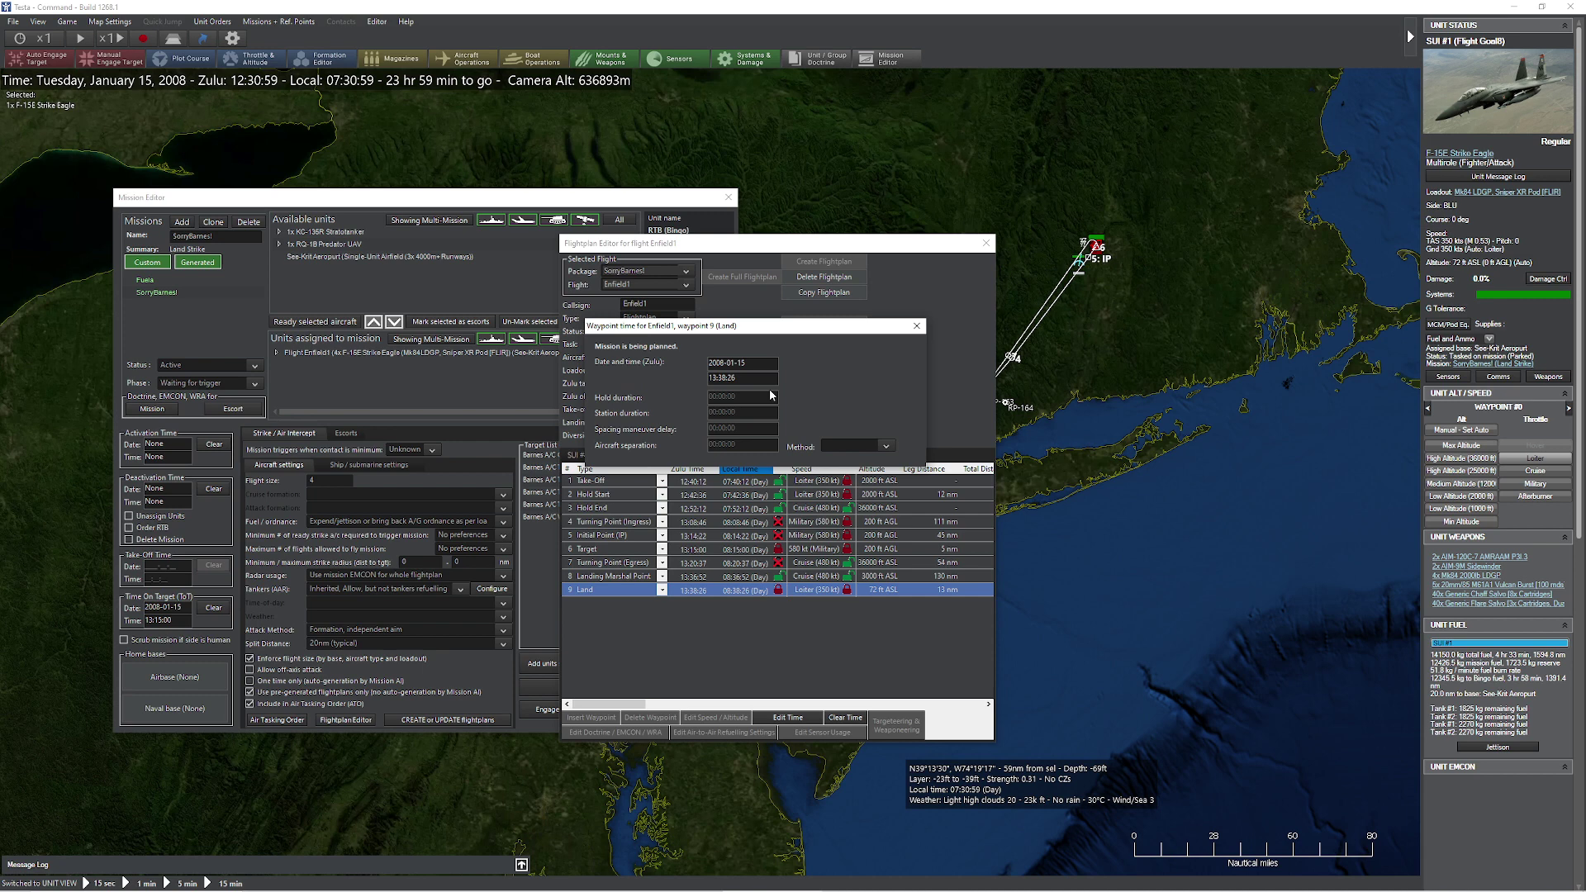
{"action": "double_click", "coordinate": [770, 382]}
{"action": "type", "text": "13:45:00"}
{"action": "left_click", "coordinate": [917, 326]}
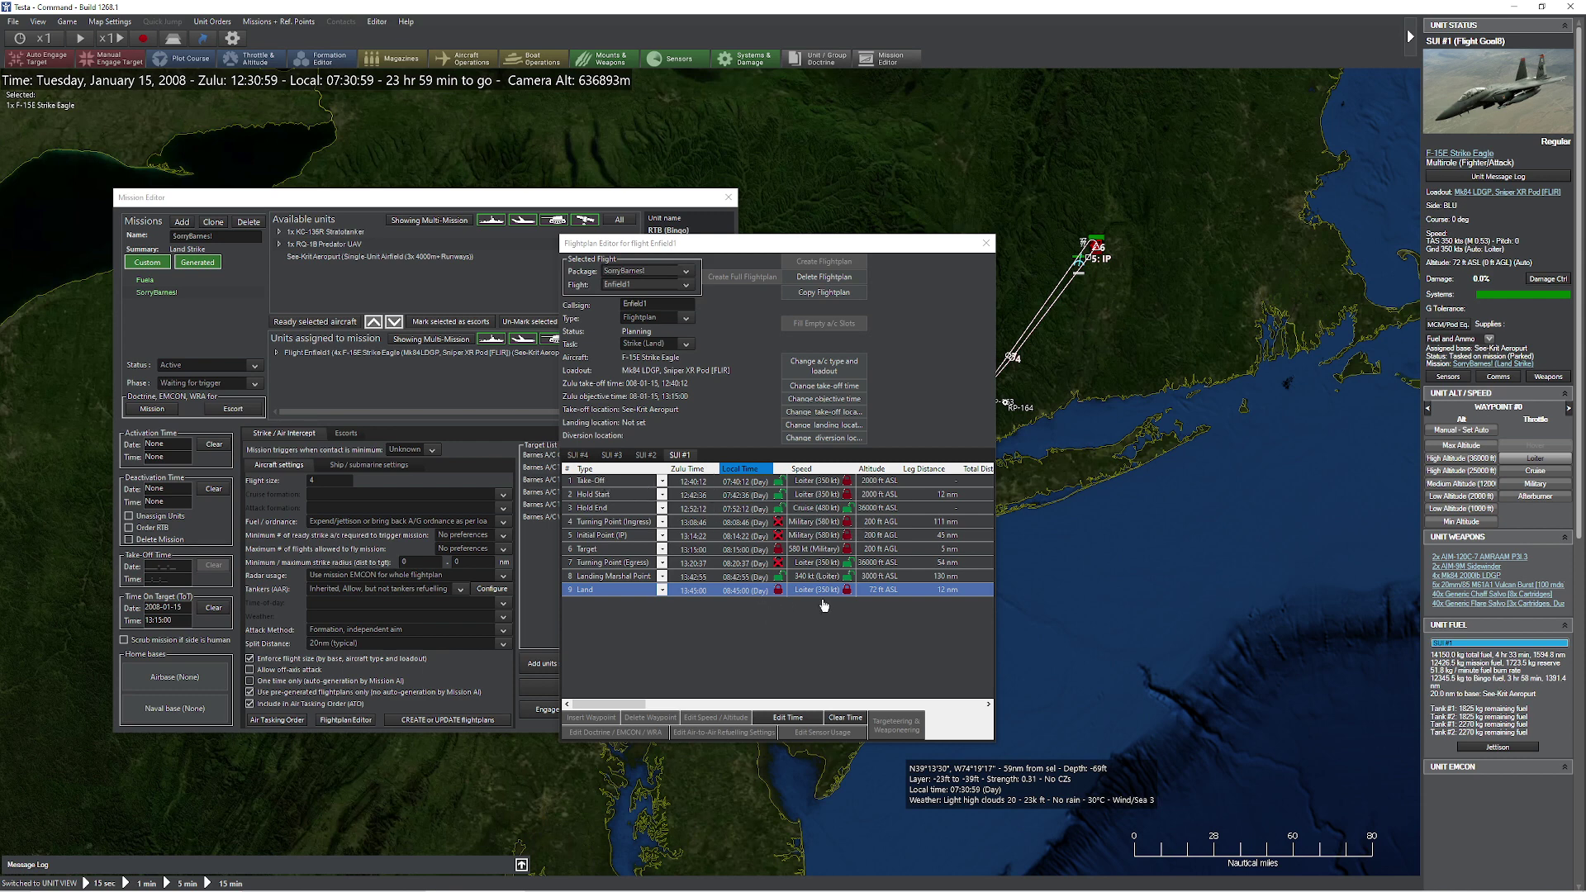
- Change the Take-Off waypoint's Zulu time to 12:45:00
{"action": "left_click", "coordinate": [744, 486]}
{"action": "left_click", "coordinate": [738, 484]}
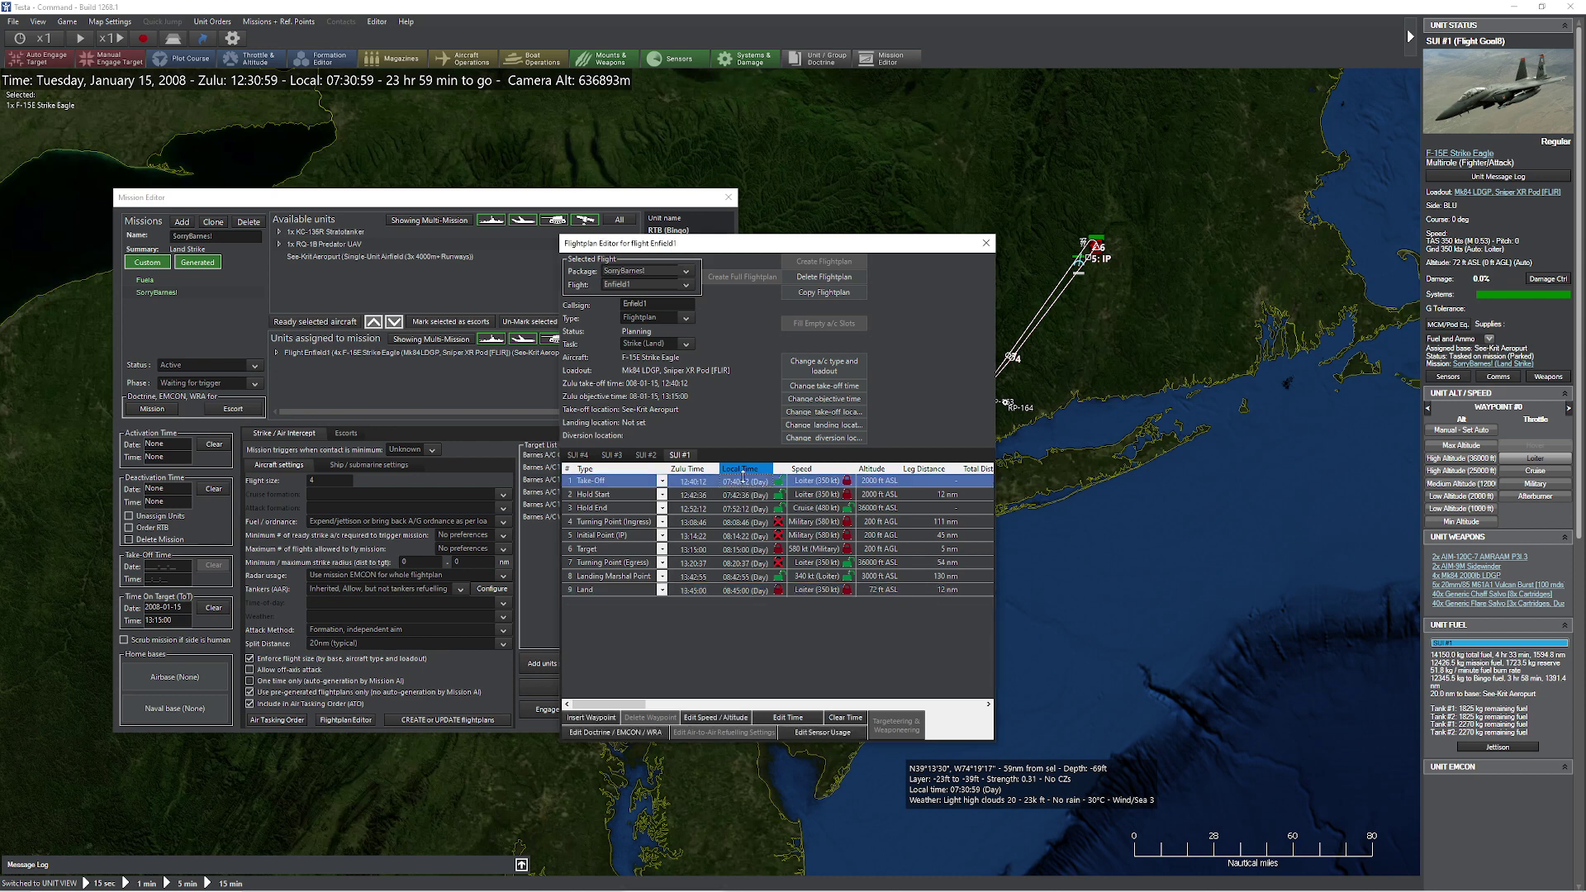
{"action": "left_click", "coordinate": [782, 718]}
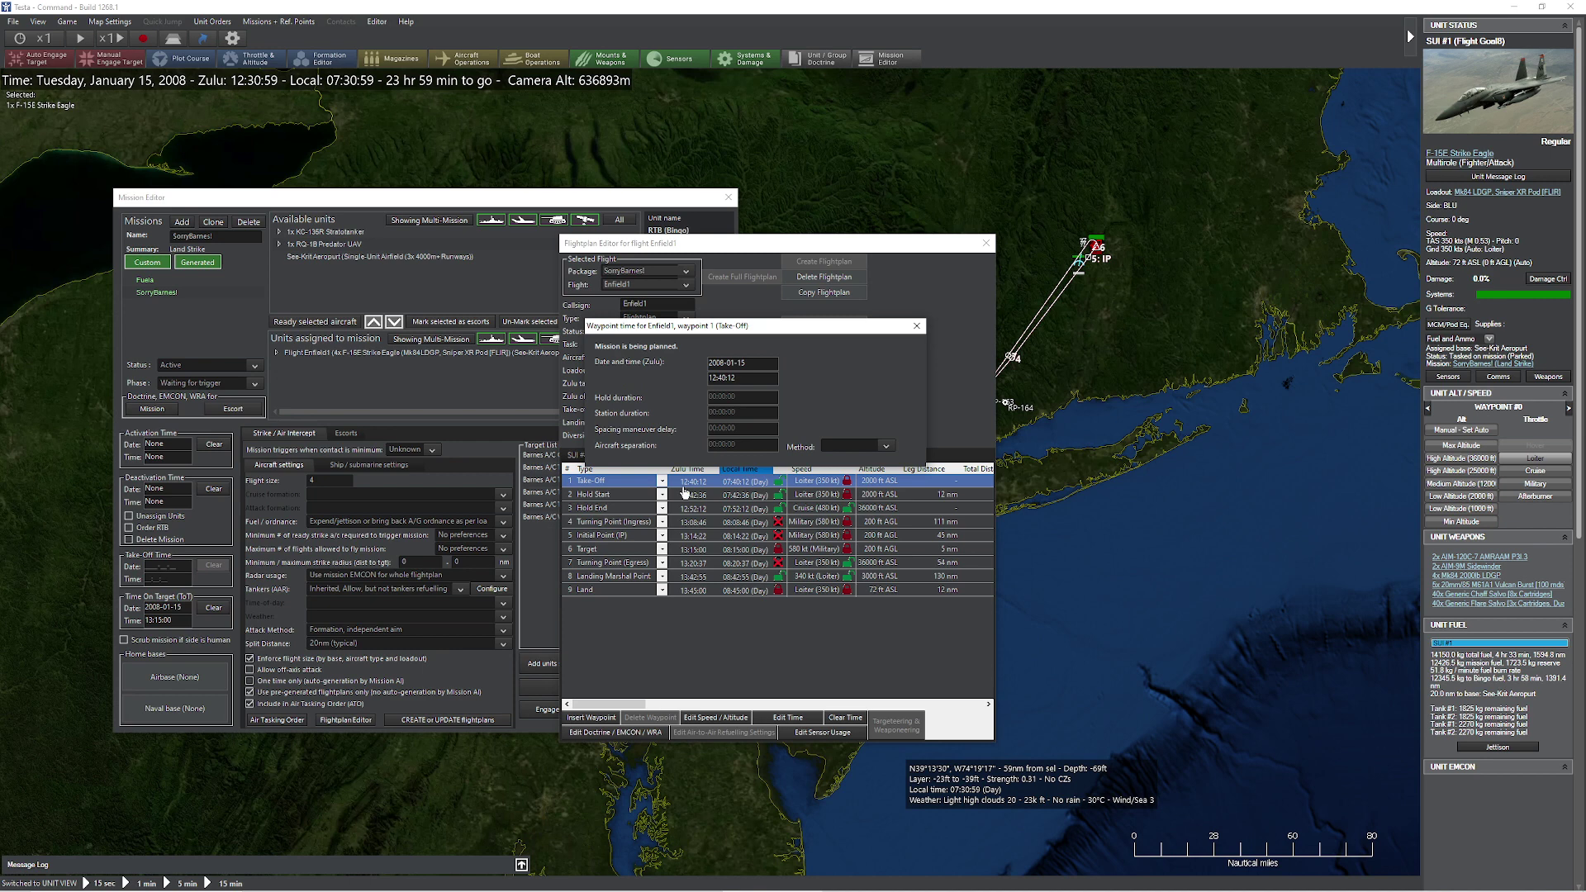
{"action": "left_click_drag", "start_coordinate": [757, 376], "coordinate": [651, 377]}
{"action": "type", "text": "12"}
{"action": "left_click", "coordinate": [753, 362]}
{"action": "left_click", "coordinate": [915, 326]}
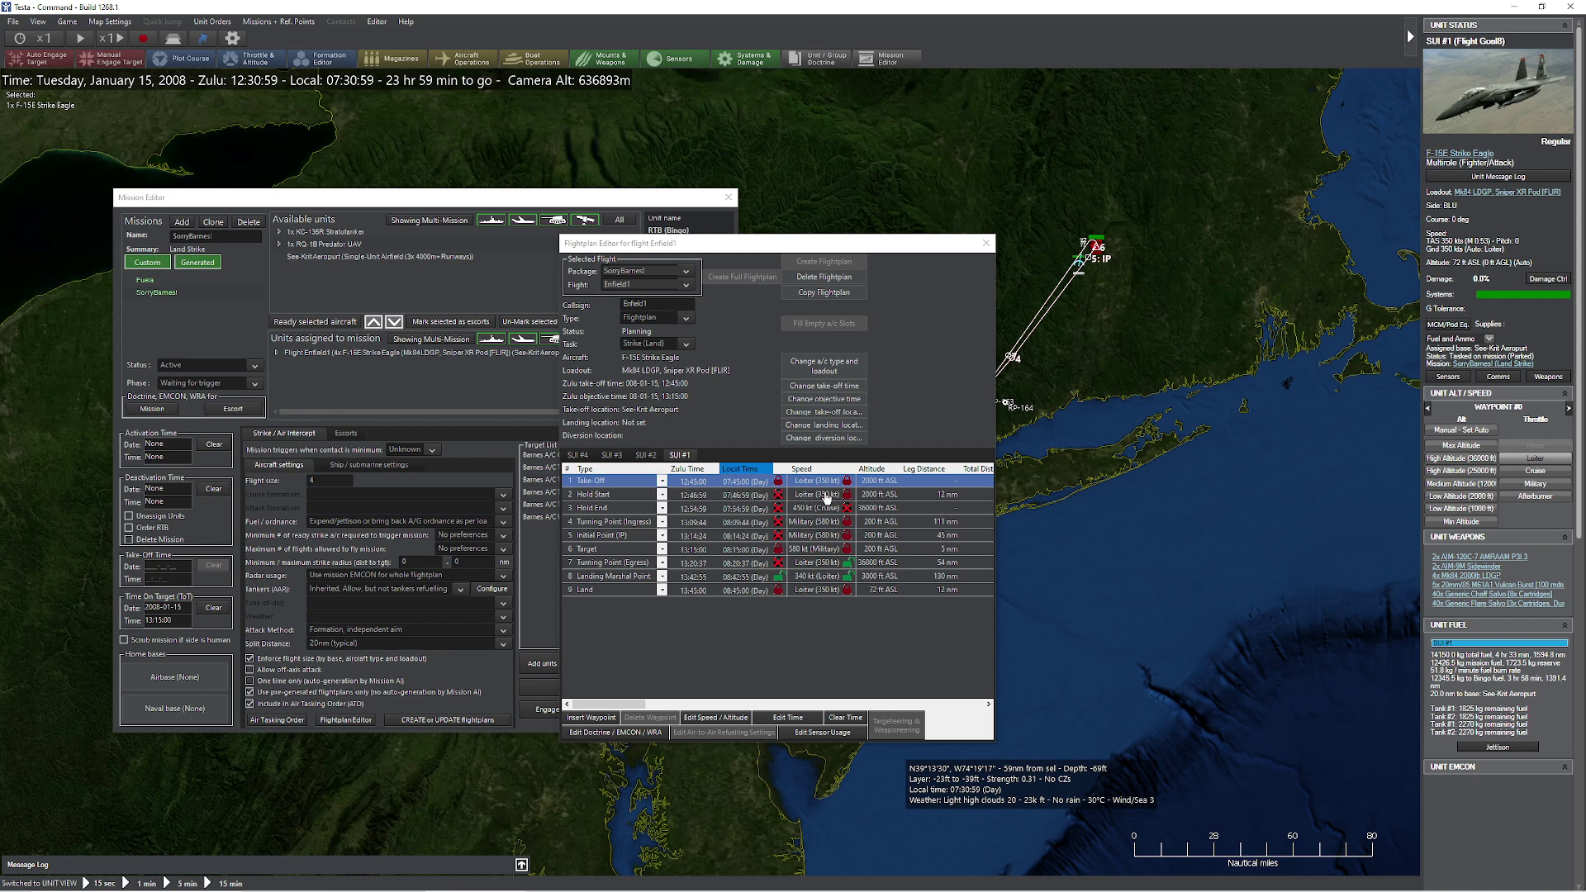
{"action": "left_click", "coordinate": [877, 495]}
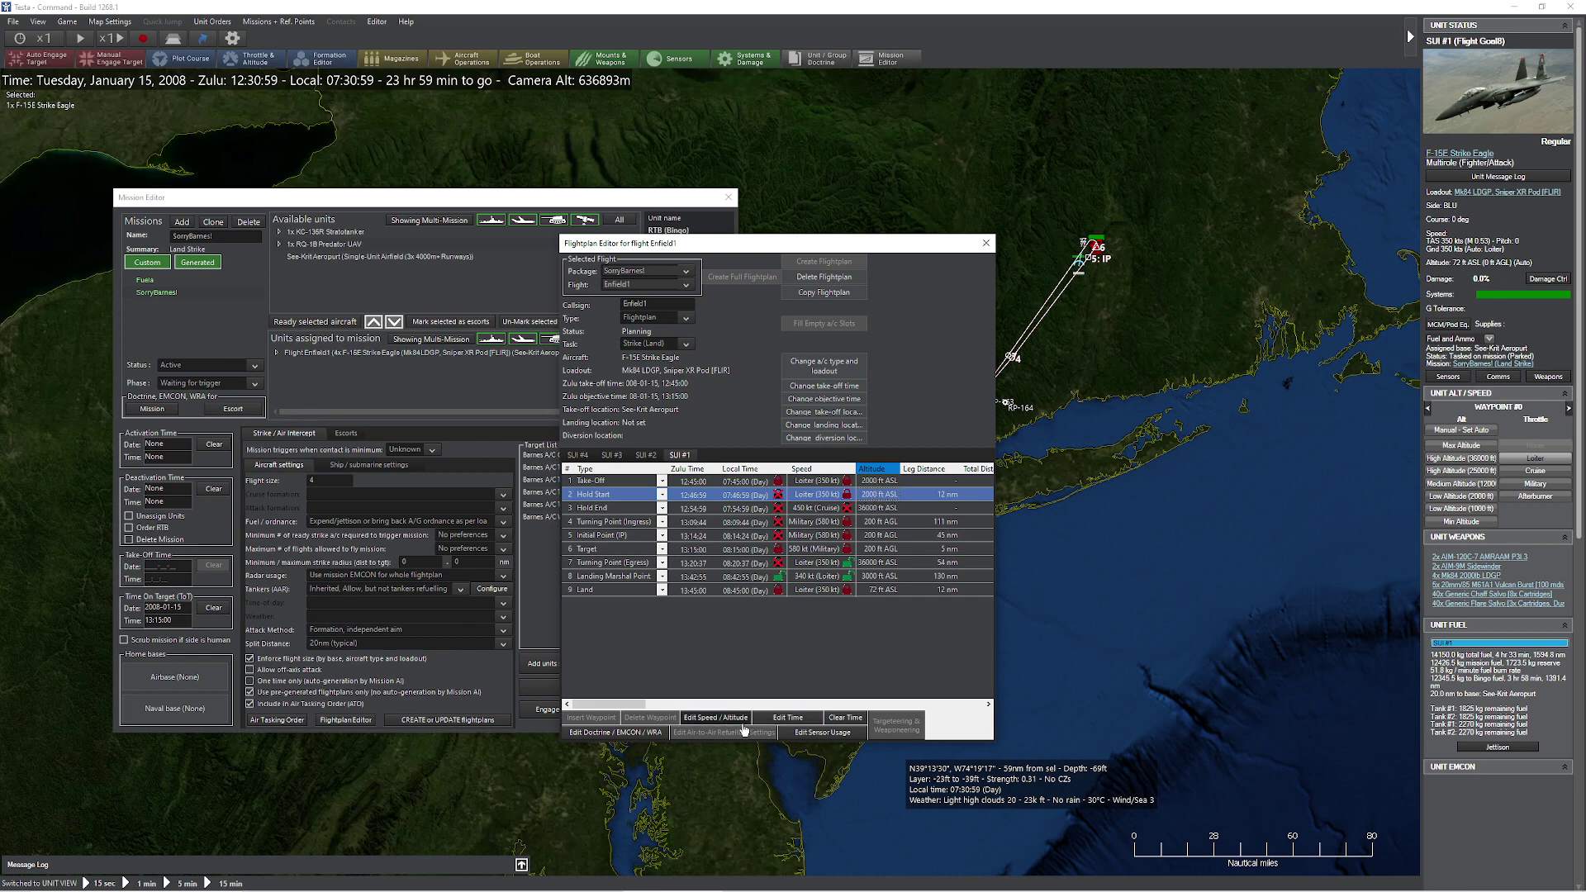
{"action": "left_click", "coordinate": [717, 718]}
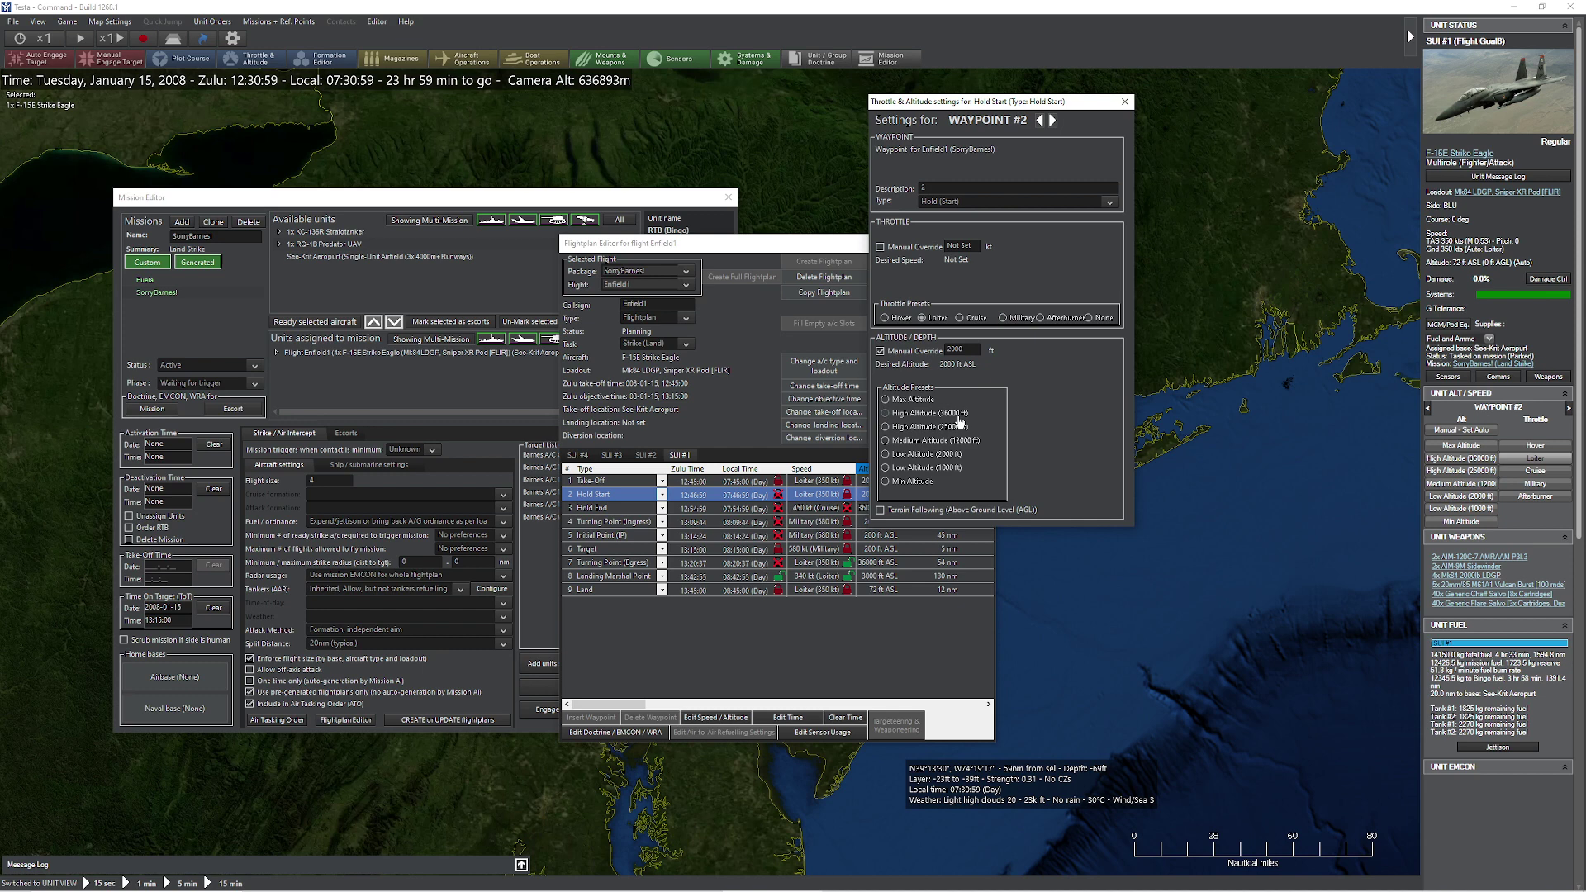
{"action": "left_click", "coordinate": [1125, 101]}
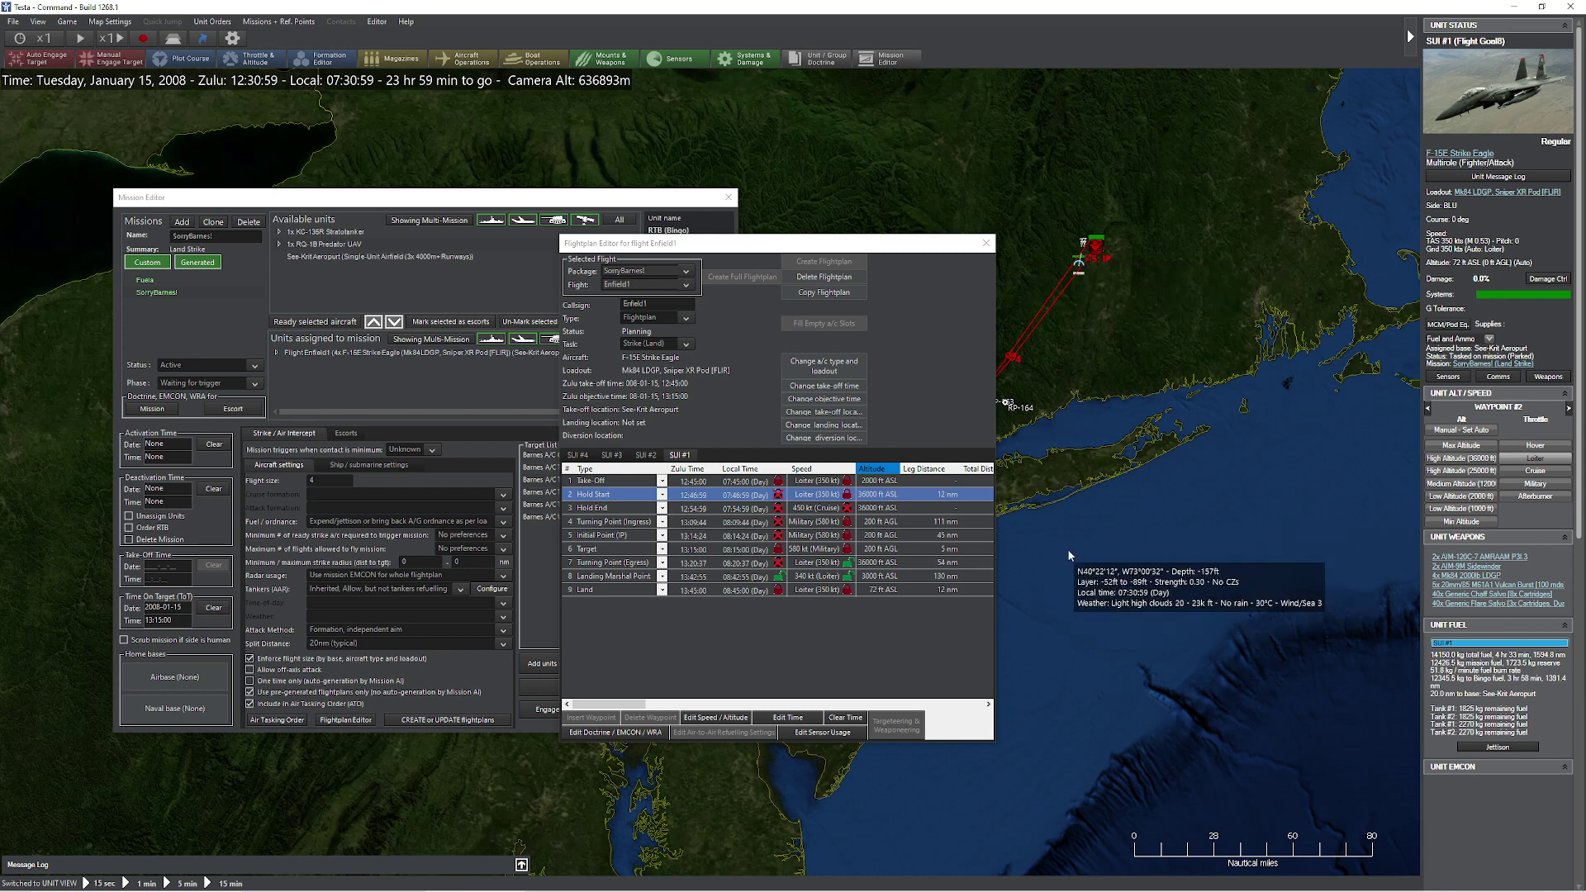
- Check the ingress turning point, then set the Initial Point altitude to Medium, 12000 ft
{"action": "left_click", "coordinate": [879, 526]}
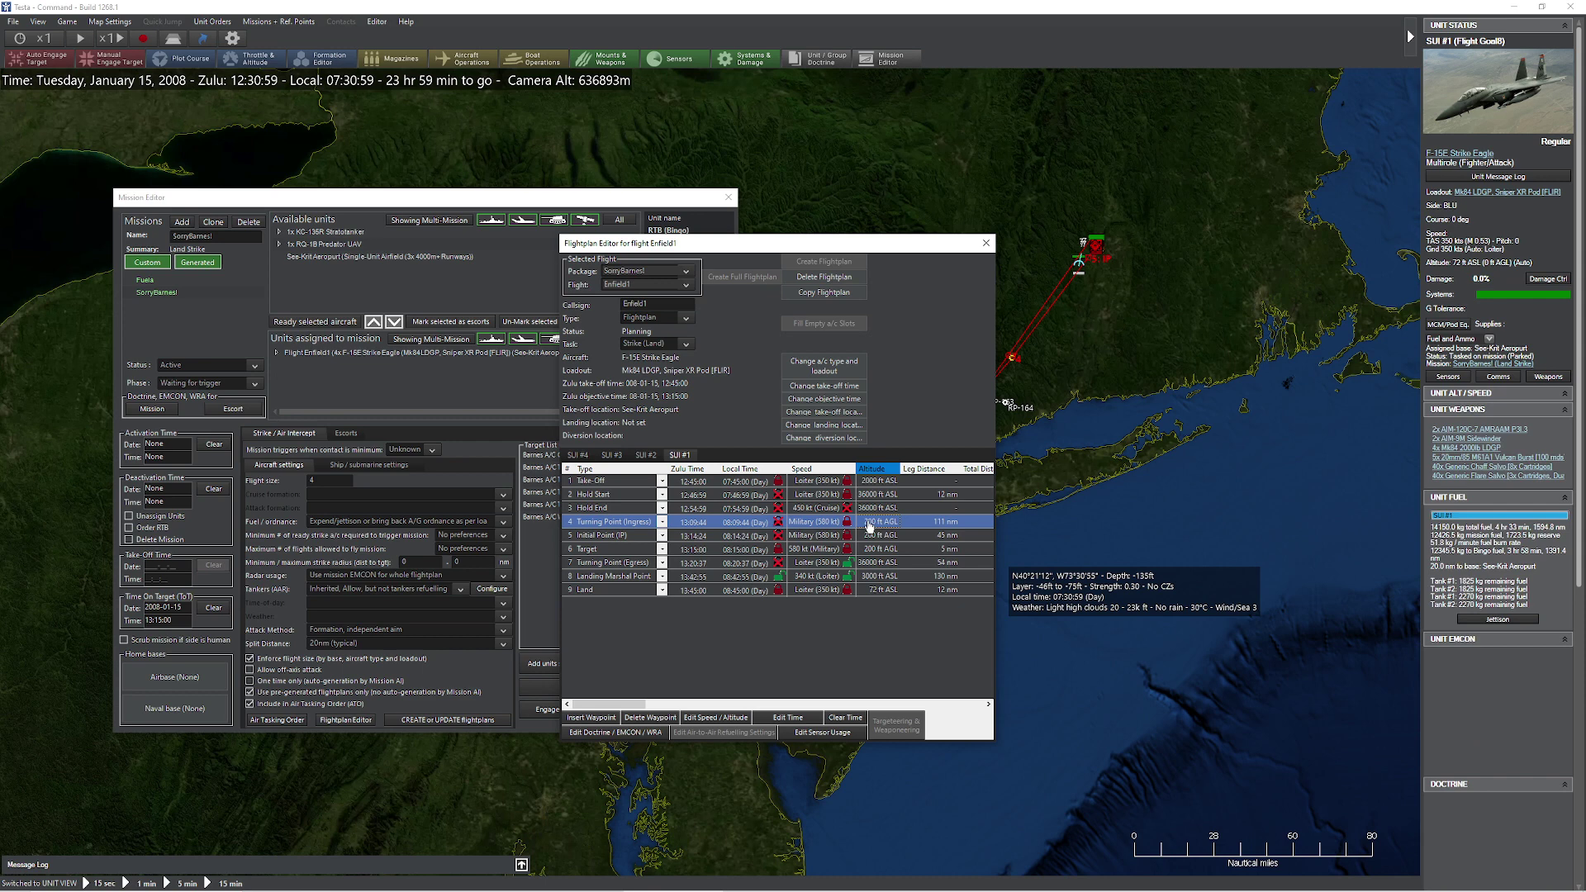
{"action": "left_click", "coordinate": [720, 718]}
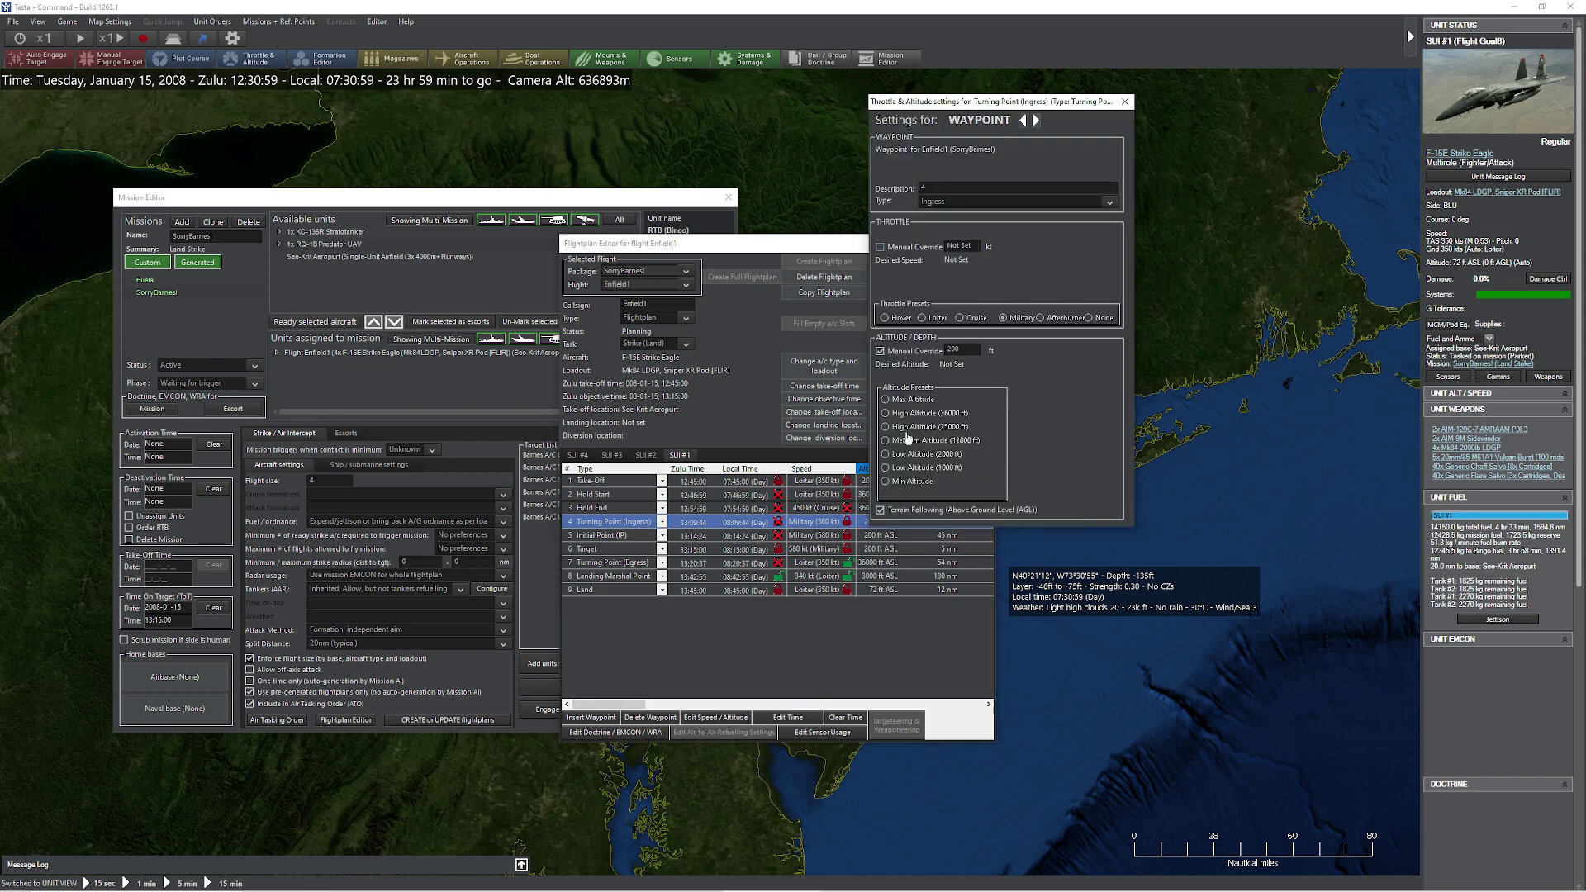
{"action": "left_click", "coordinate": [1126, 102]}
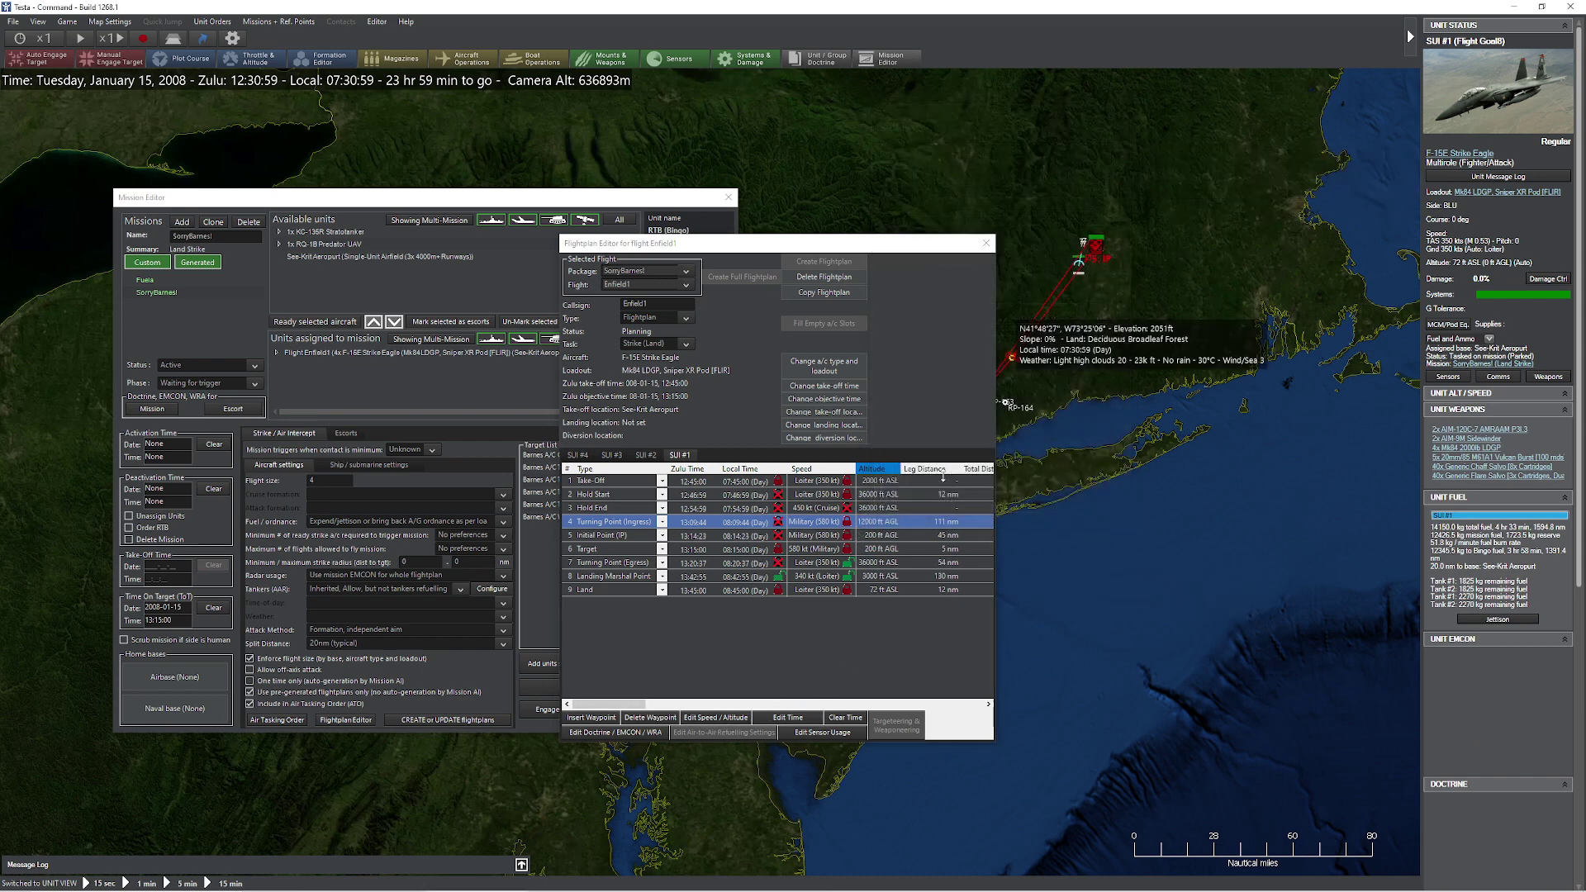
{"action": "left_click", "coordinate": [900, 535]}
{"action": "left_click", "coordinate": [716, 718]}
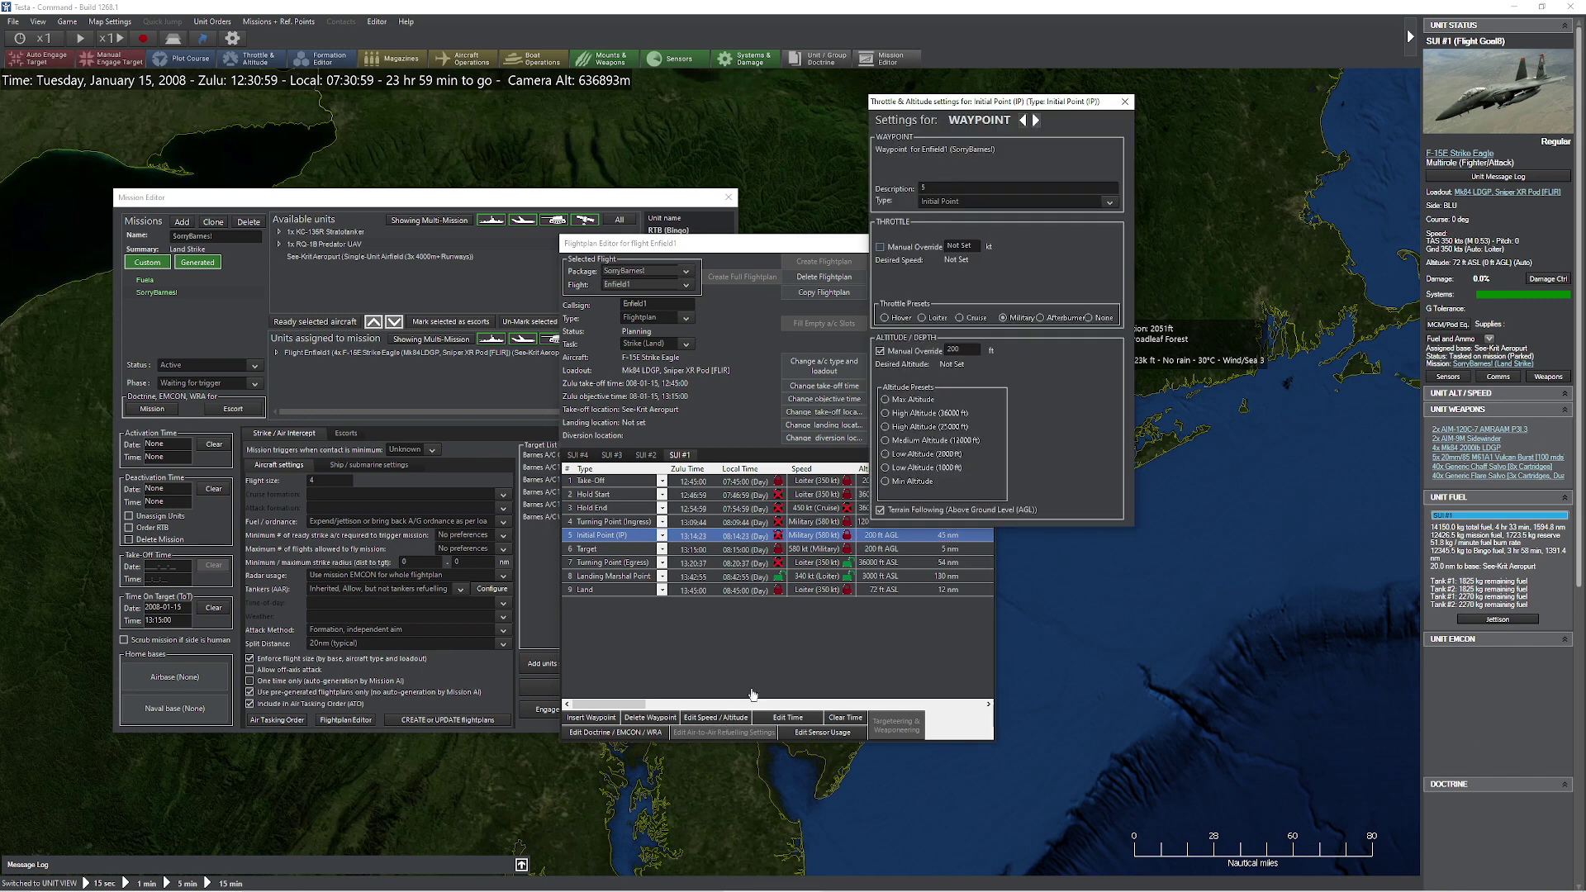
{"action": "left_click", "coordinate": [956, 440]}
{"action": "left_click", "coordinate": [1126, 101]}
- Set the Target waypoint to 580 kt at 12000 ft
{"action": "left_click", "coordinate": [898, 550]}
{"action": "left_click", "coordinate": [715, 718]}
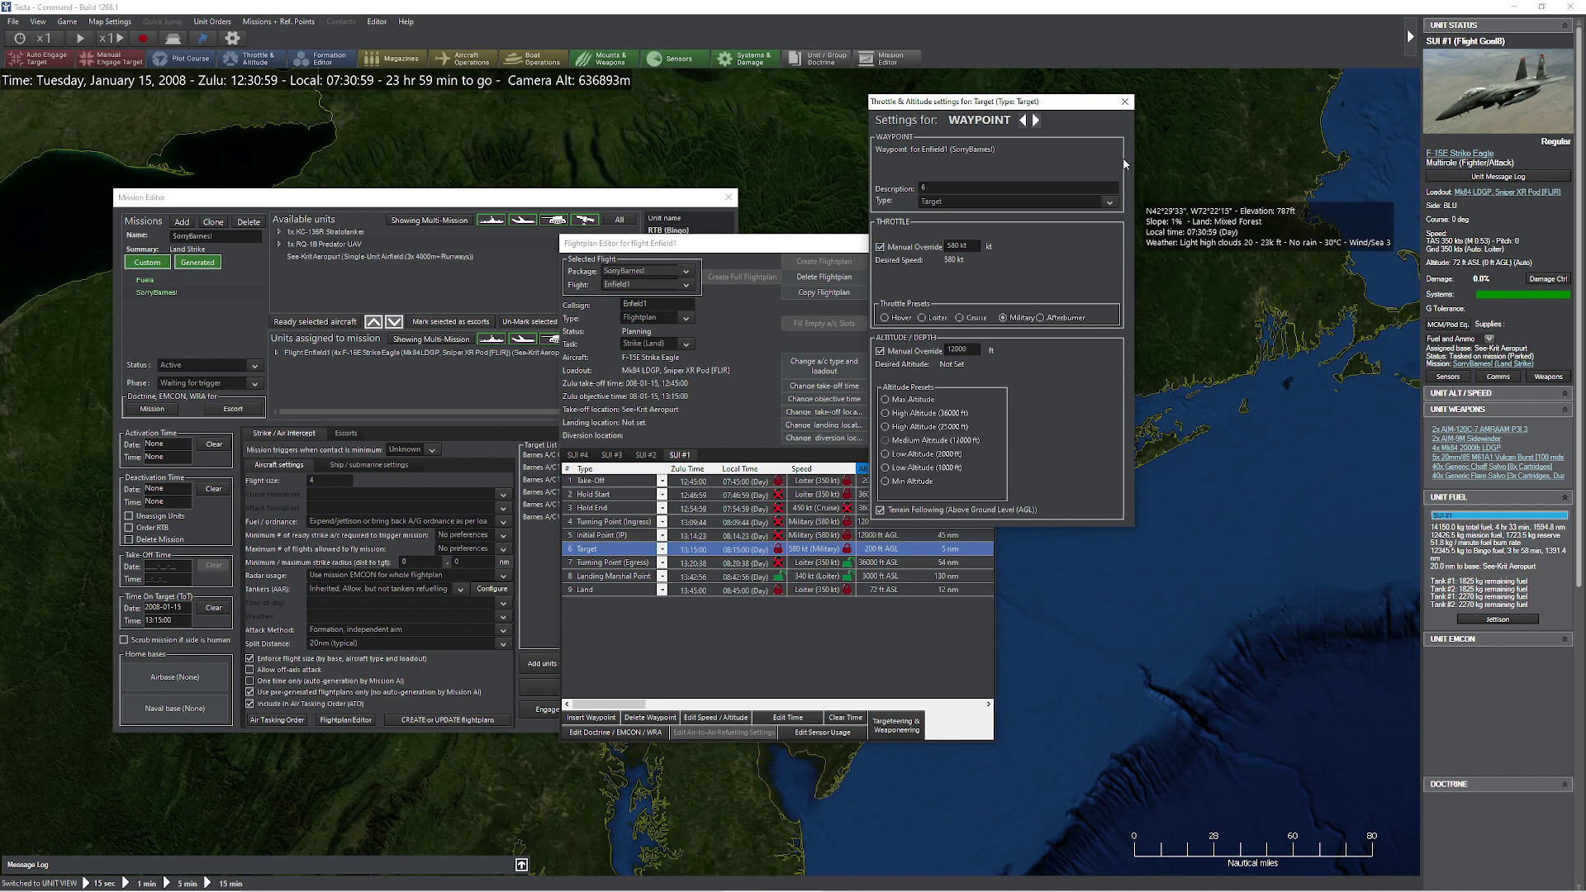
{"action": "left_click", "coordinate": [1125, 102]}
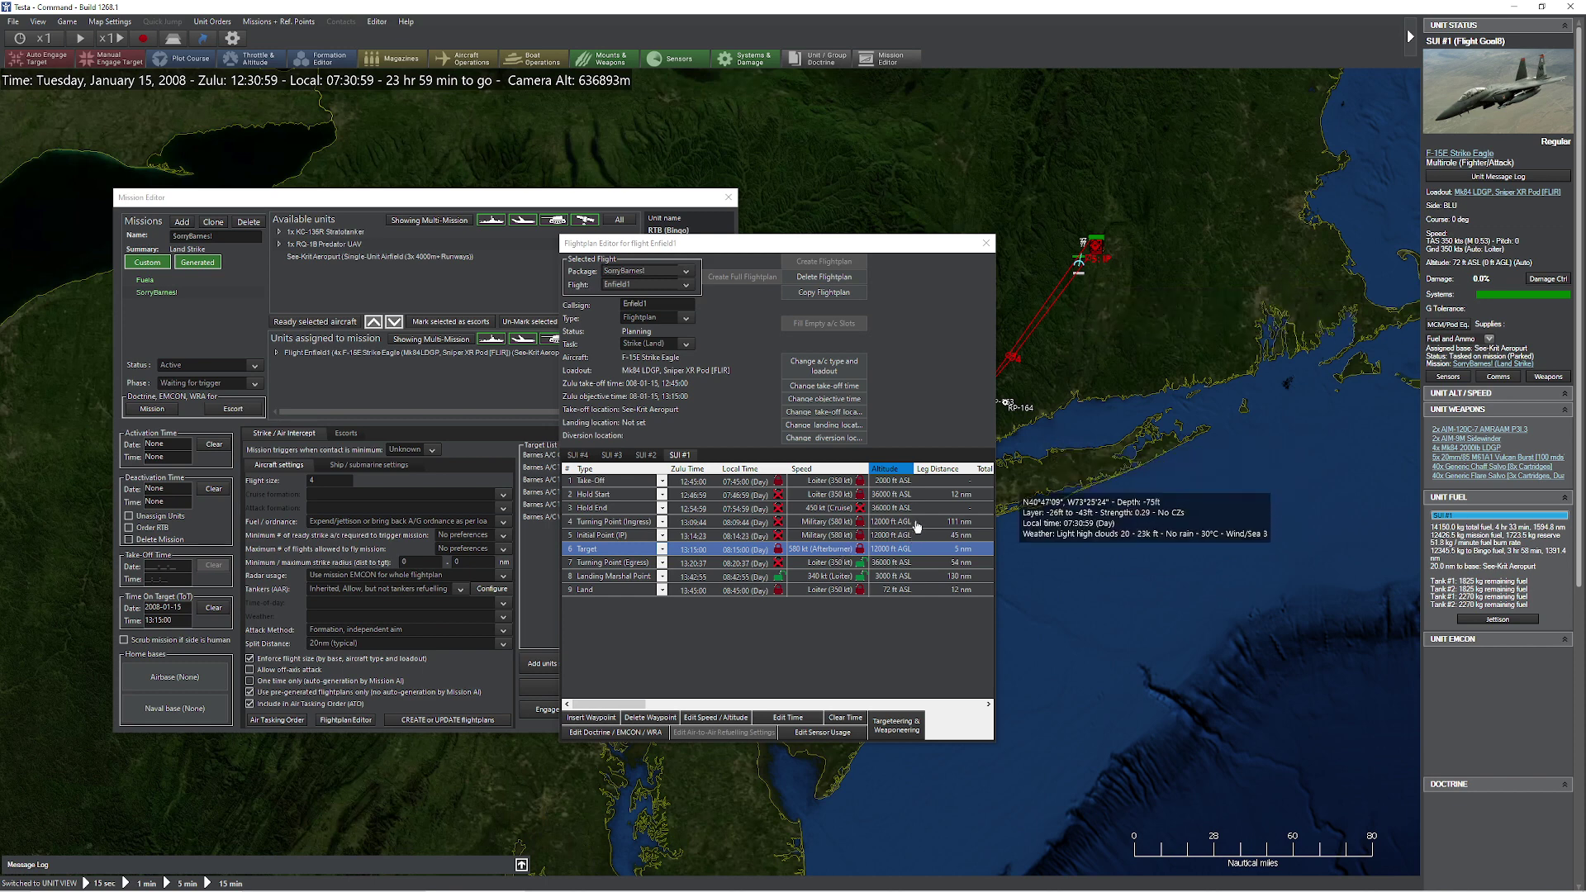
- Set the Initial Point waypoint's throttle to Afterburner
{"action": "left_click", "coordinate": [892, 537]}
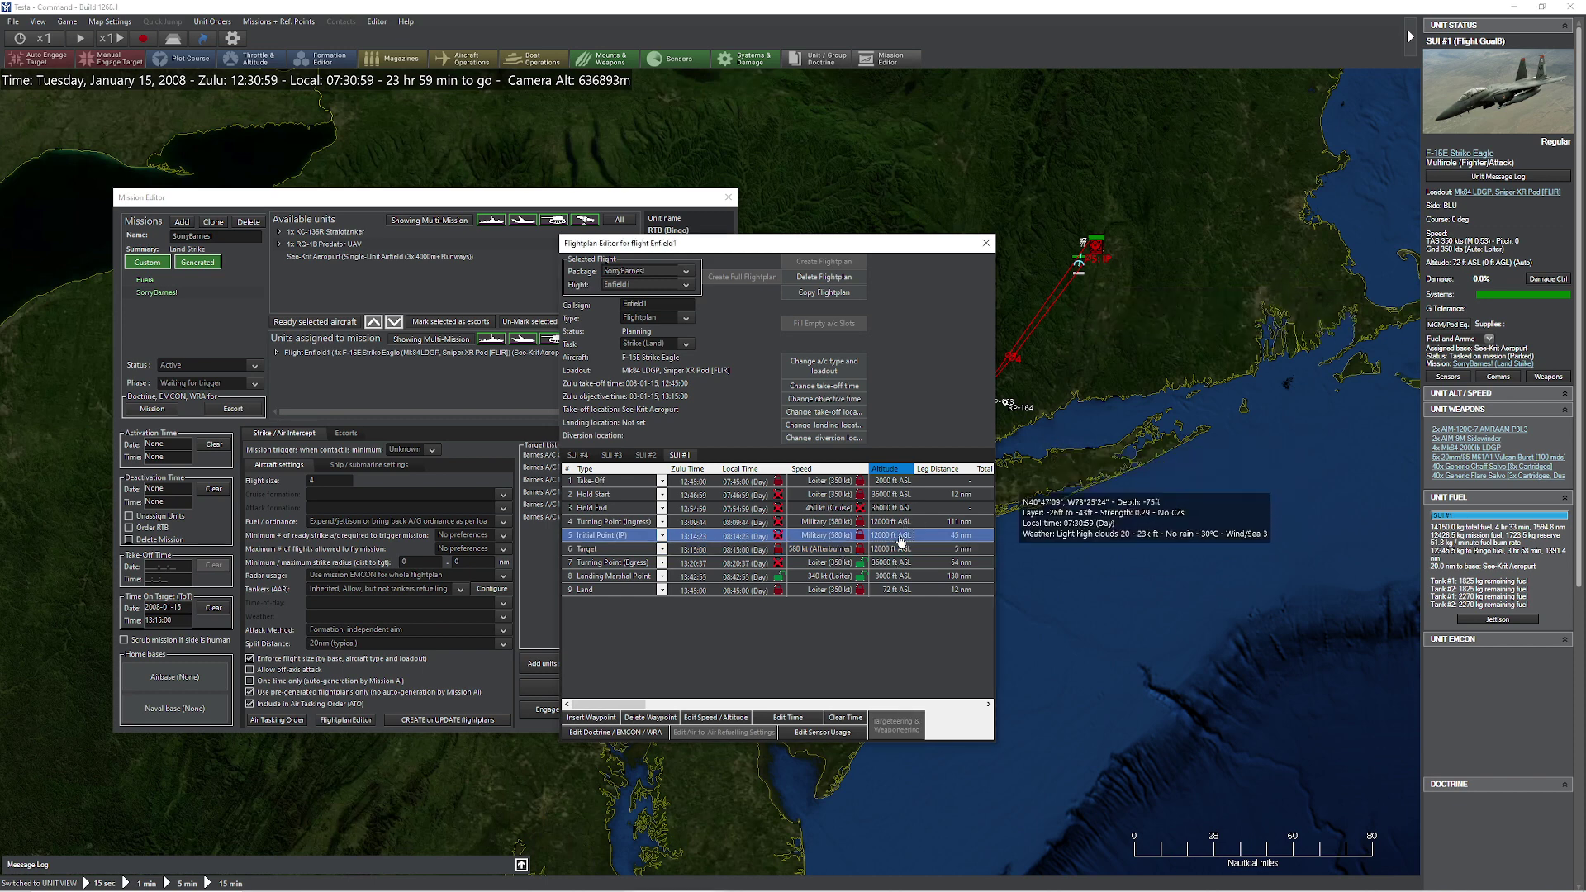
{"action": "left_click", "coordinate": [720, 718]}
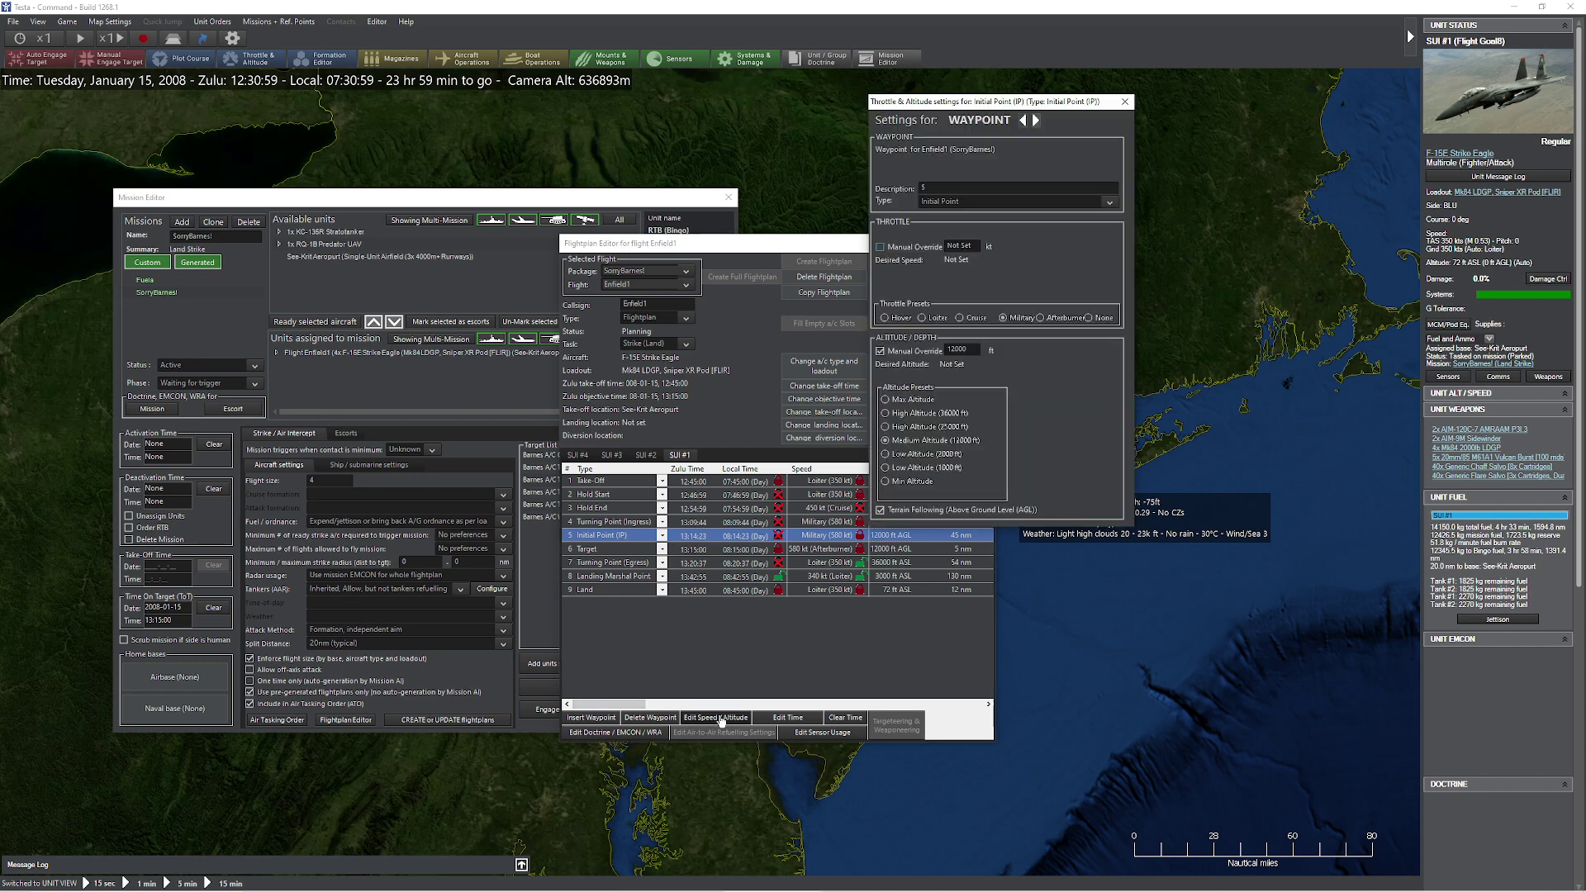
{"action": "left_click", "coordinate": [1056, 320]}
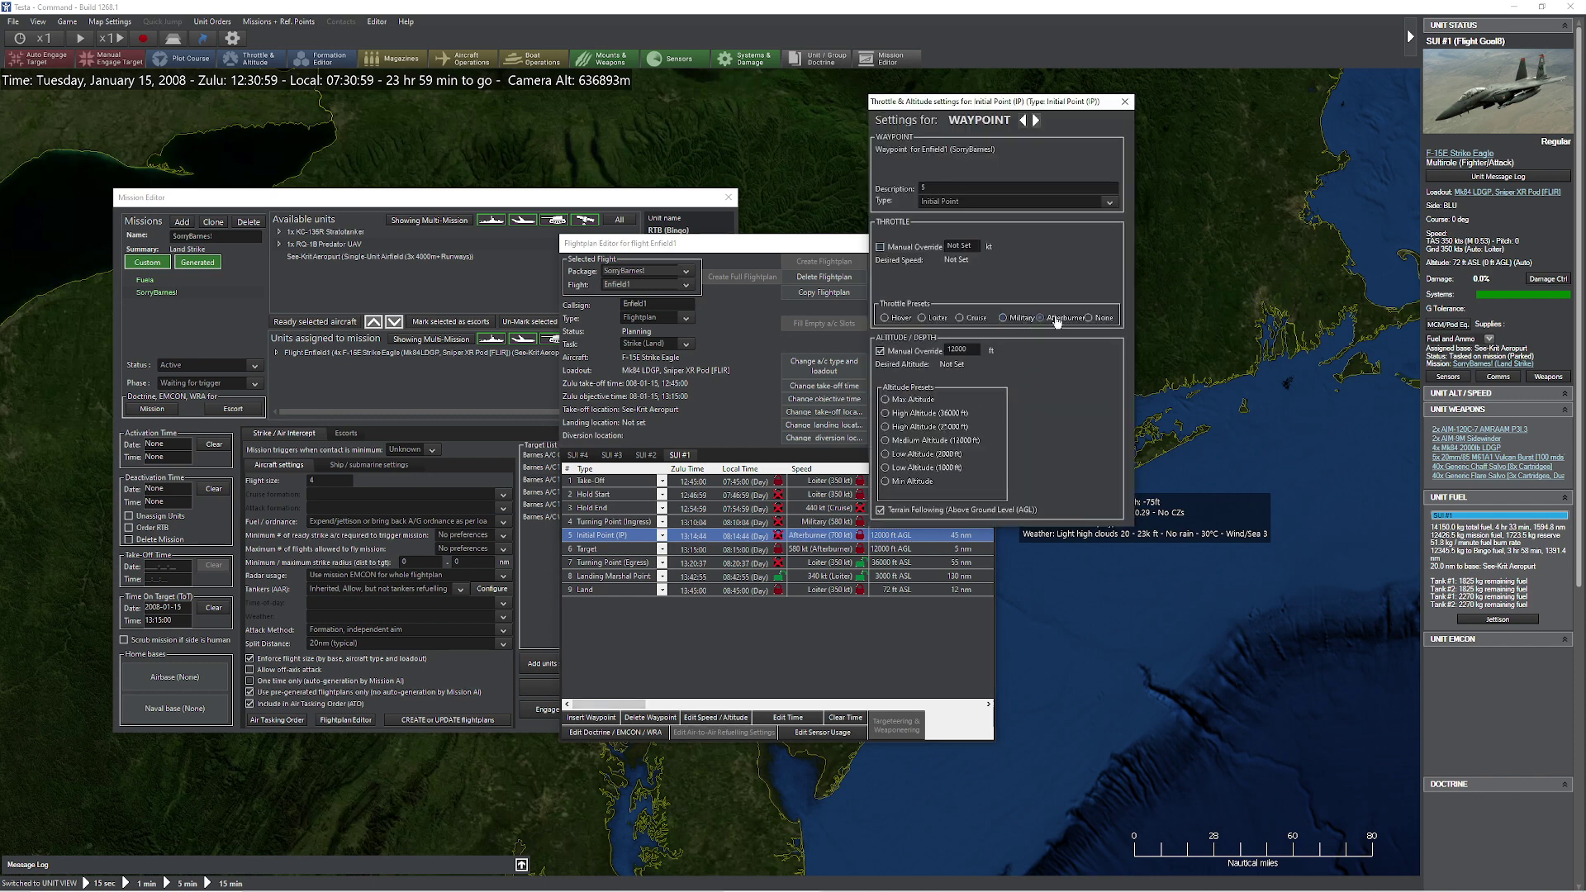
{"action": "left_click", "coordinate": [1126, 104]}
- Set the Target waypoint's throttle to Afterburner, 700 kt at 12000 ft
{"action": "left_click", "coordinate": [899, 550]}
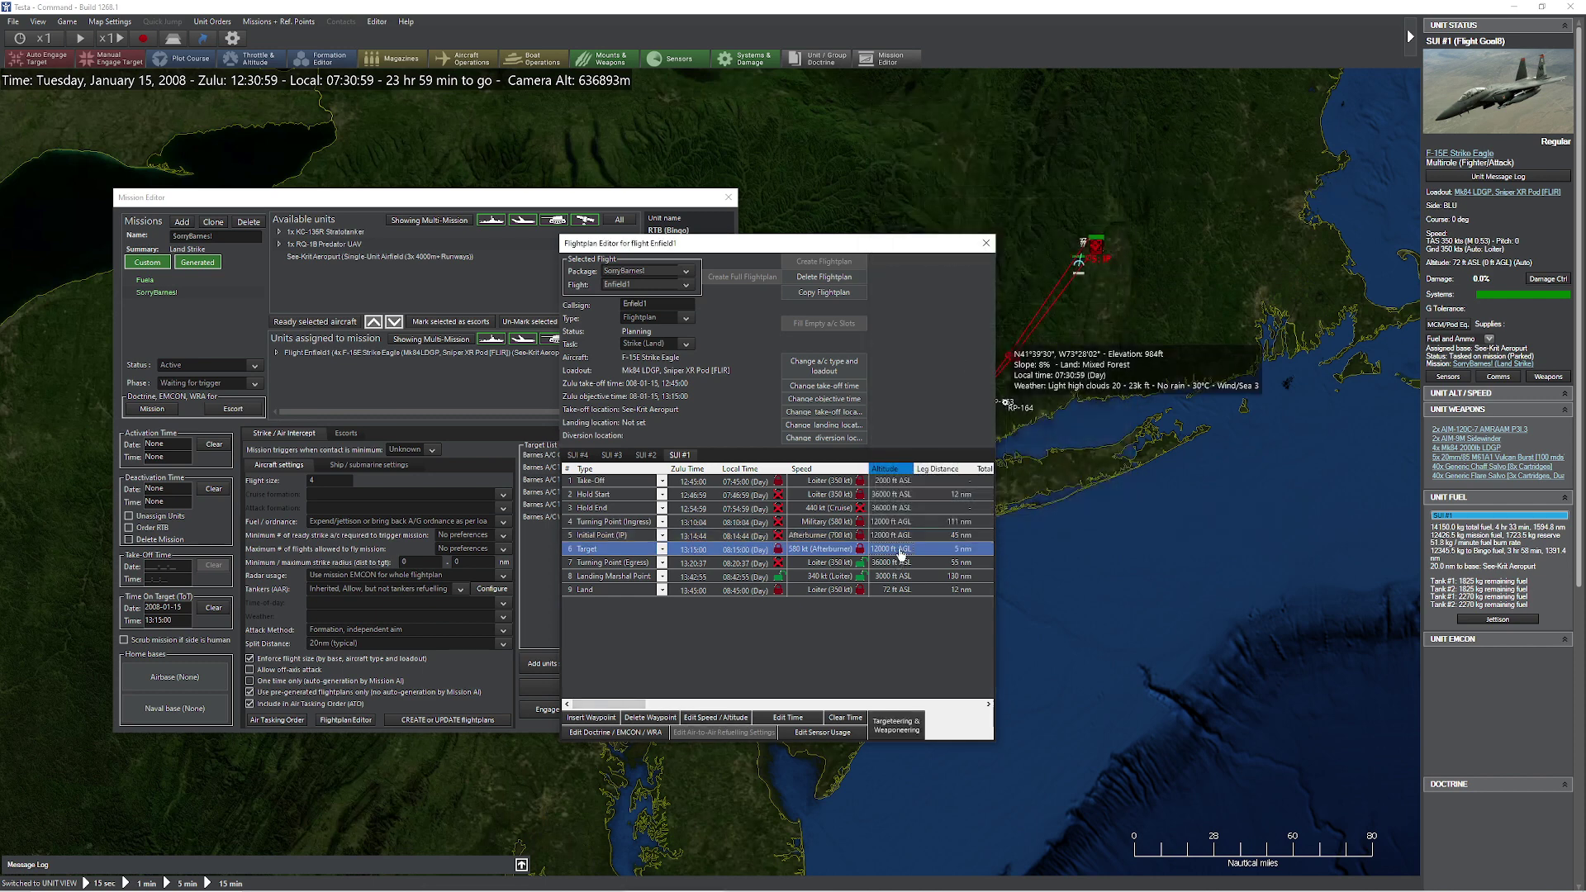
{"action": "left_click", "coordinate": [748, 718]}
{"action": "left_click", "coordinate": [1041, 318]}
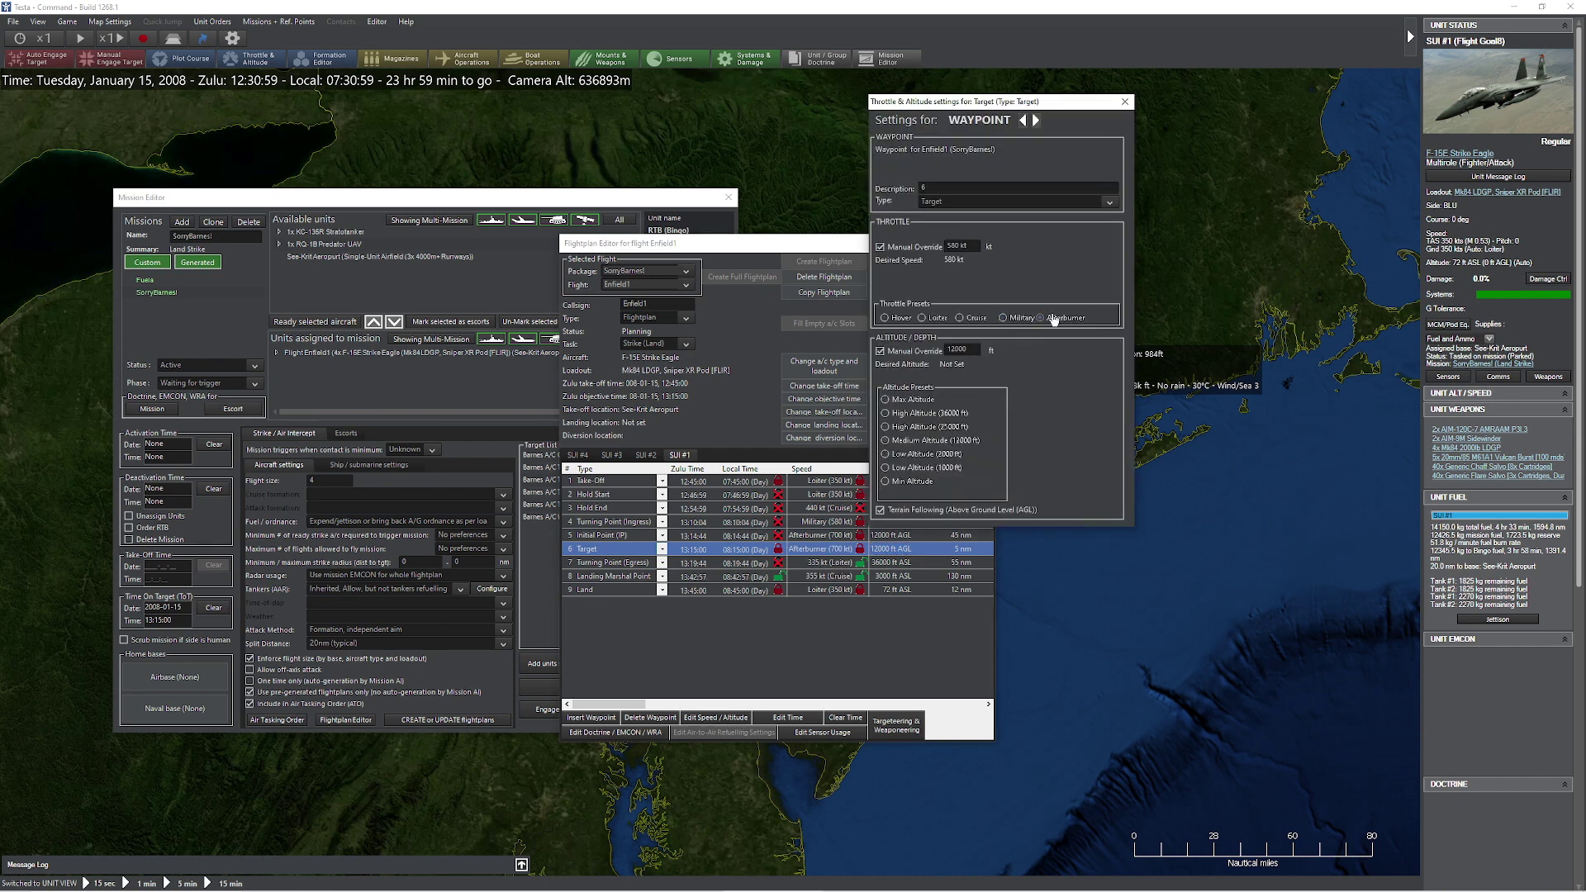
{"action": "left_click", "coordinate": [1125, 101]}
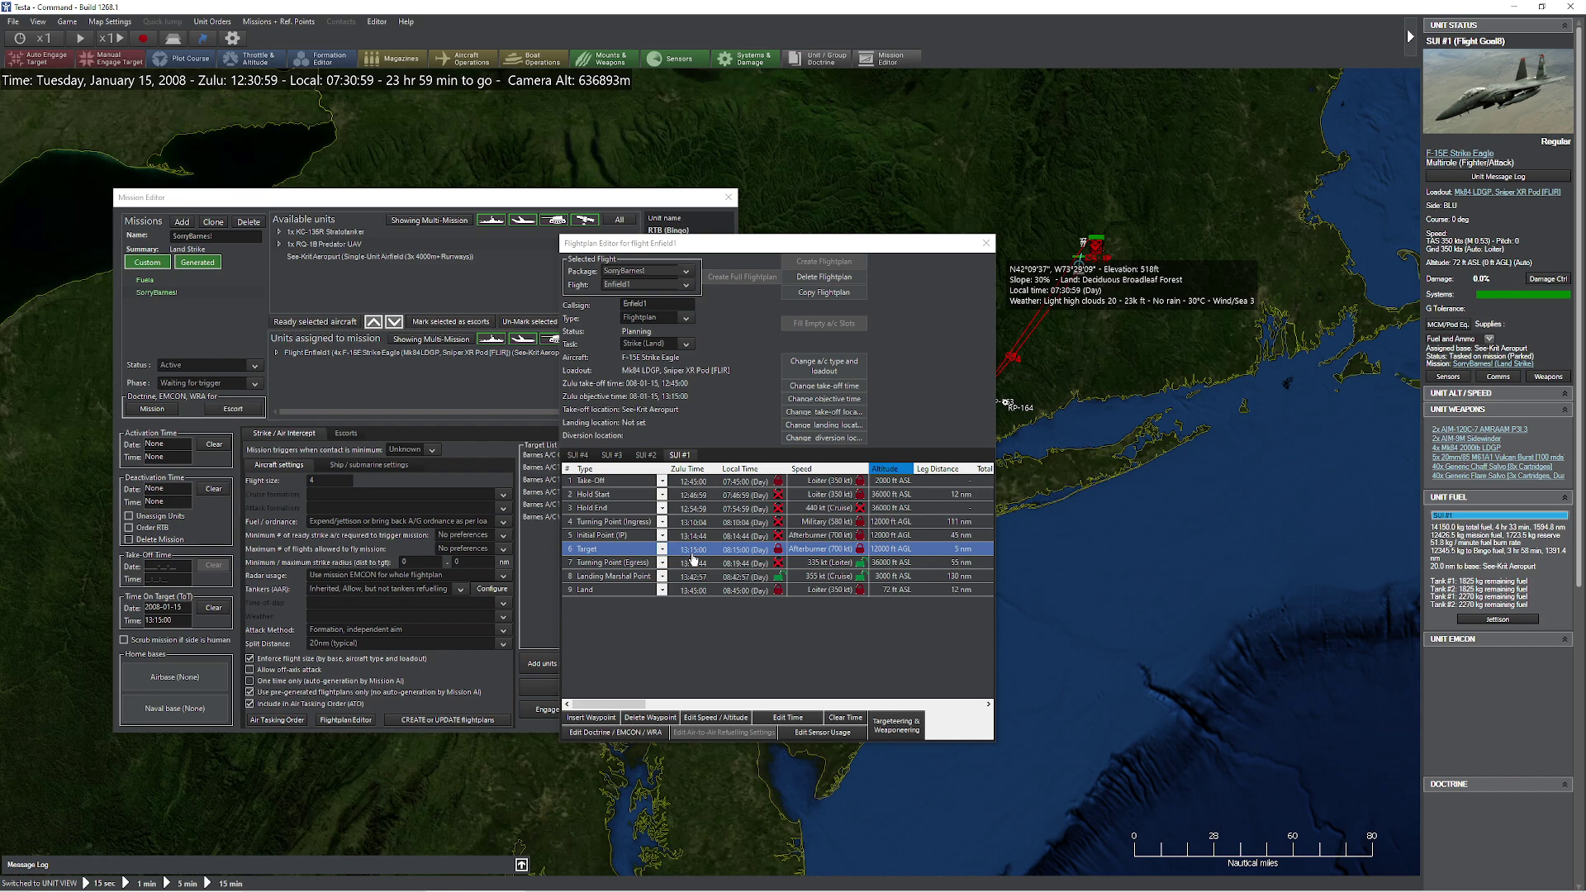
- Drag the Flightplan Editor left to reveal the red route lines, then select the Hold End row
{"action": "left_click_drag", "start_coordinate": [777, 251], "coordinate": [552, 245]}
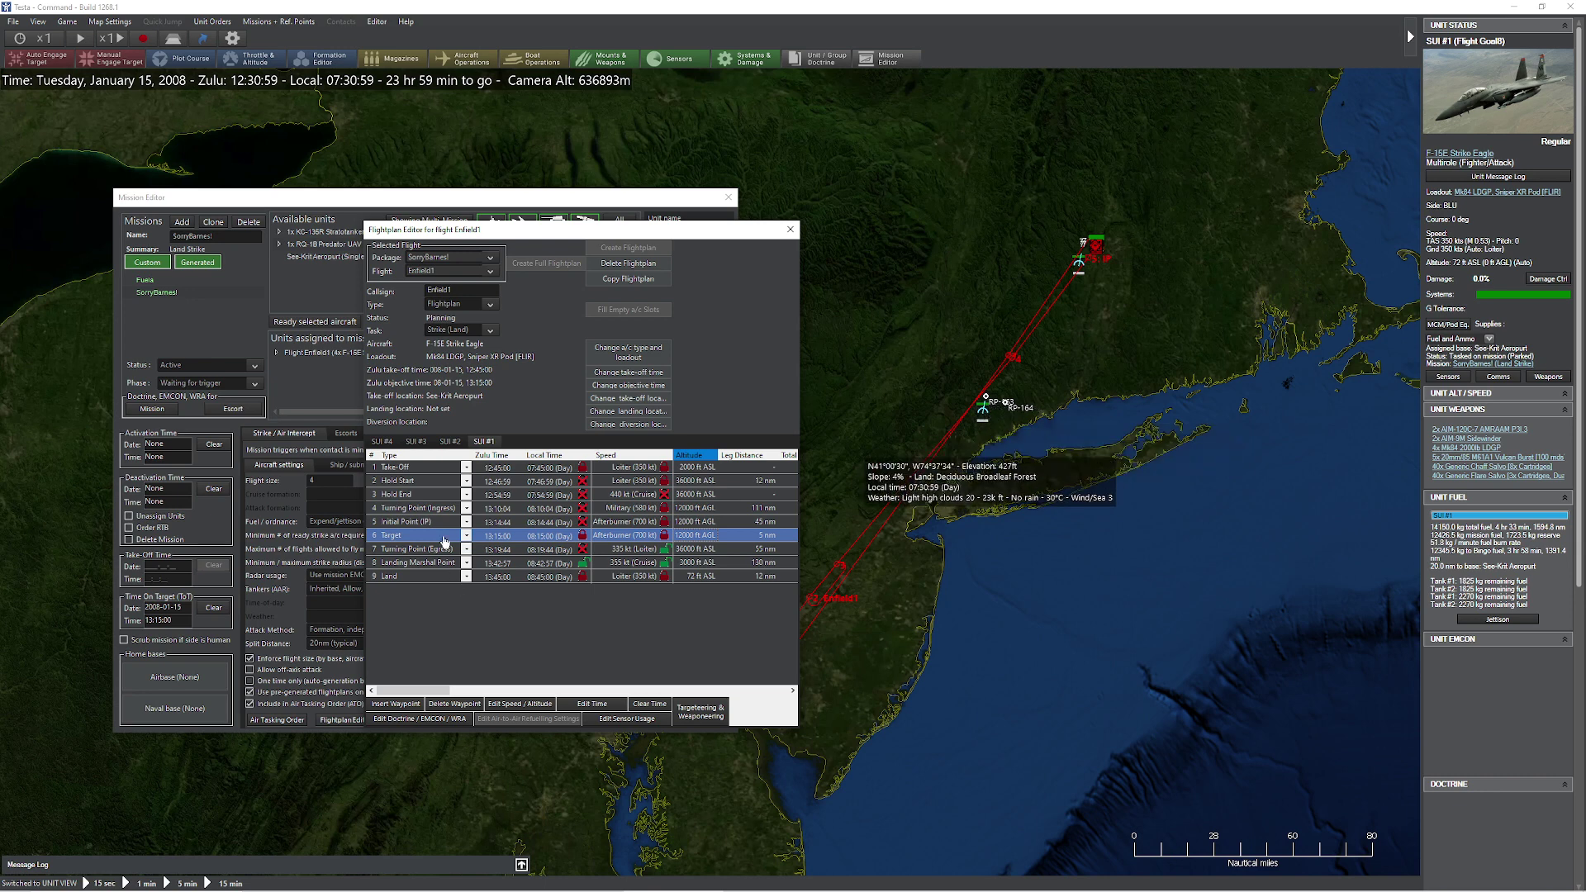
{"action": "left_click", "coordinate": [499, 496]}
{"action": "left_click", "coordinate": [497, 509]}
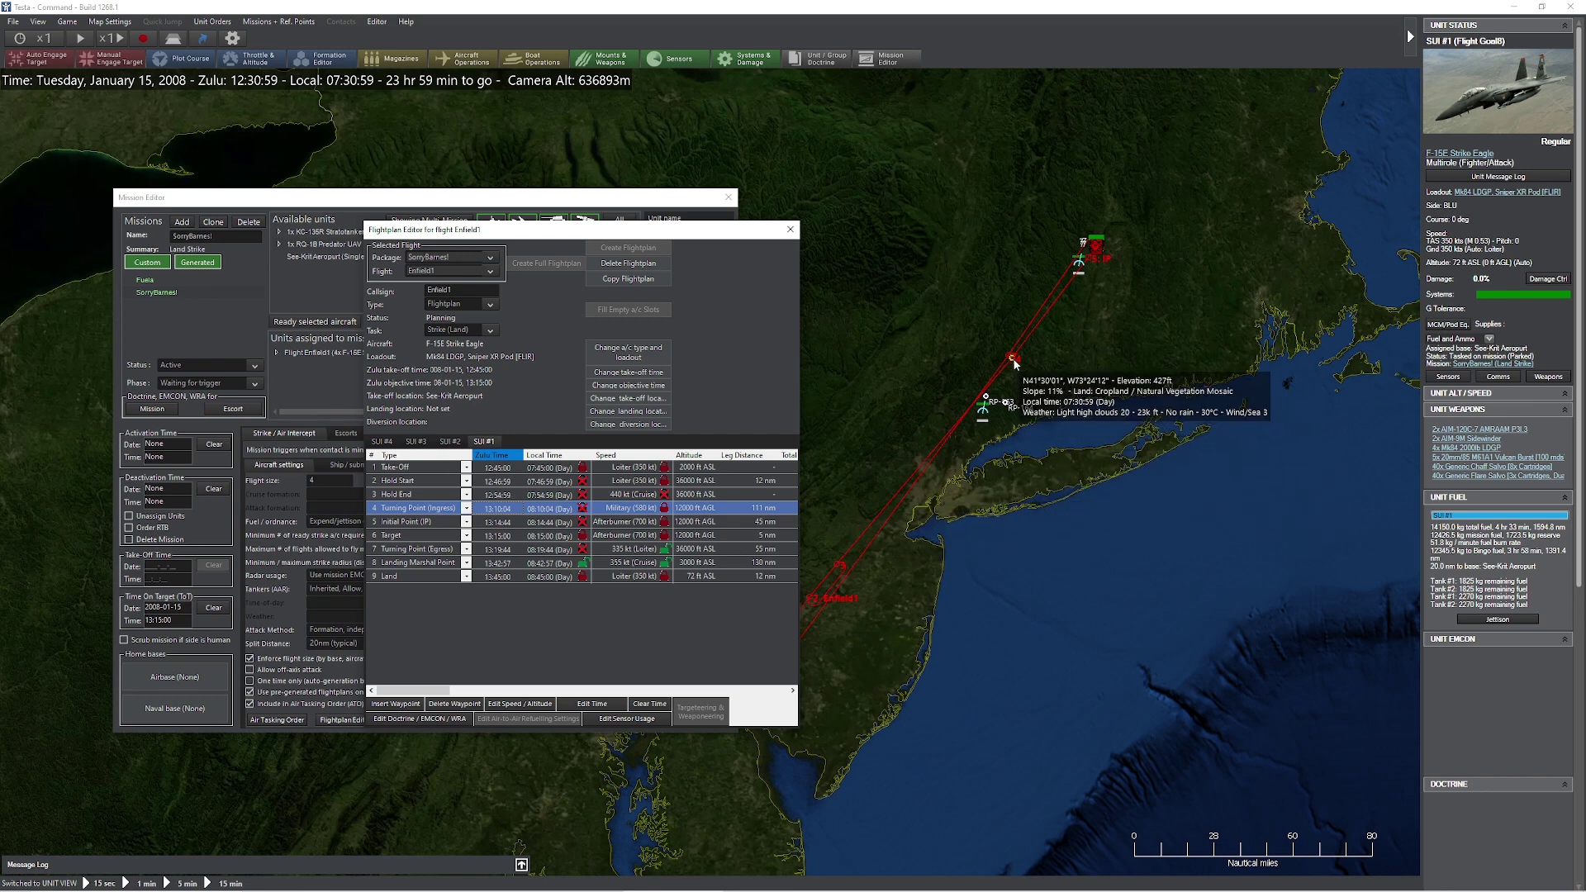
{"action": "left_click", "coordinate": [499, 496]}
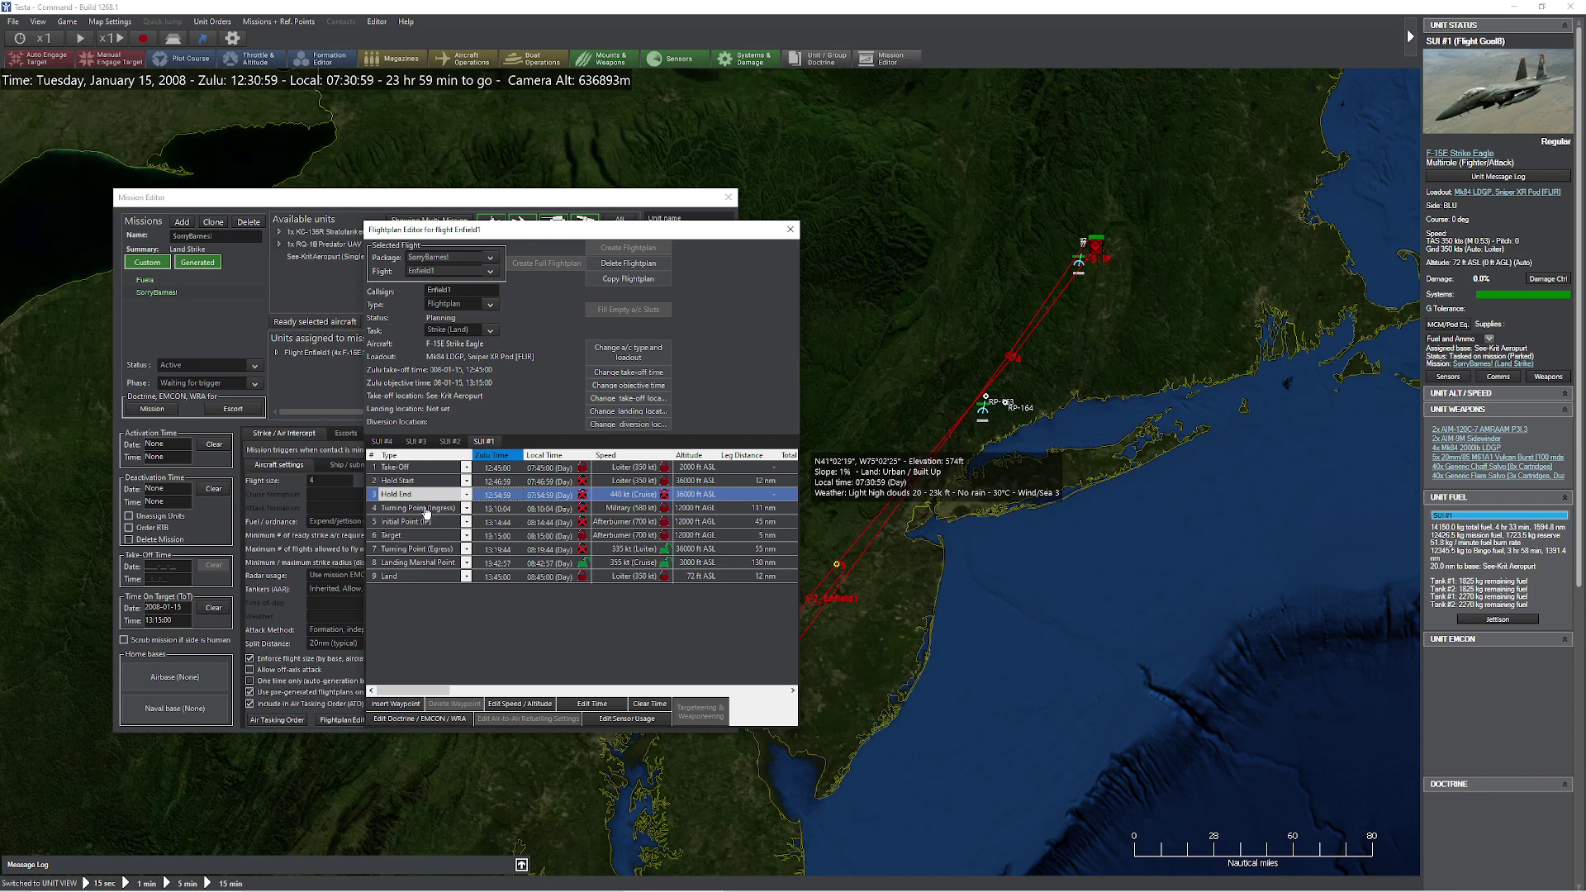
- Insert a new SUI #1 waypoint after Hold End as type Refuel, accepting the AAR doctrine prompt
{"action": "left_click", "coordinate": [396, 705]}
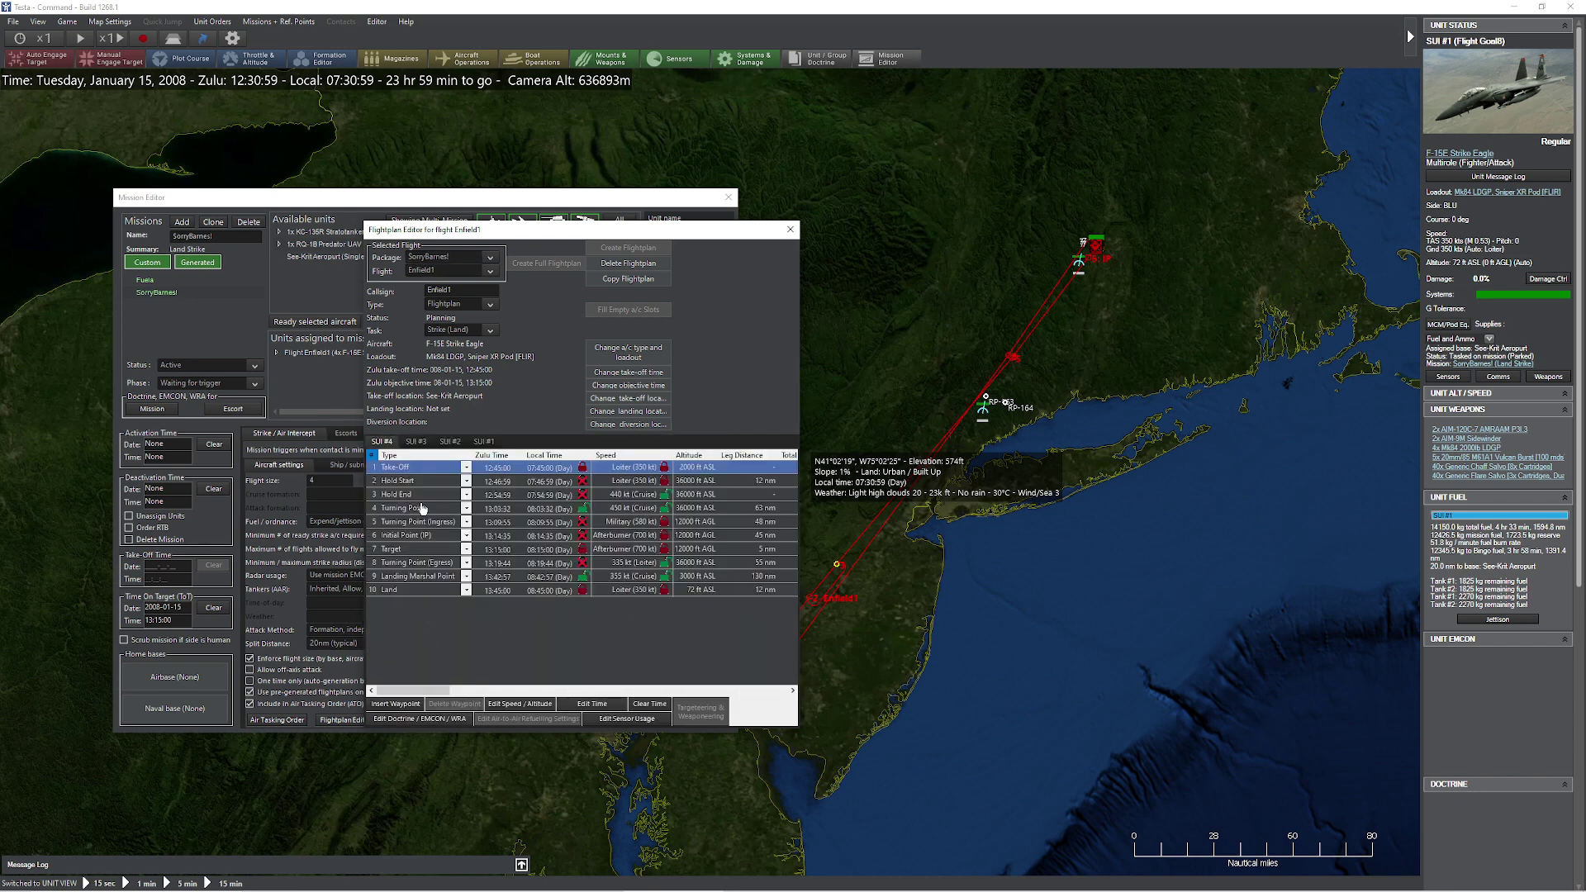
{"action": "left_click", "coordinate": [493, 445]}
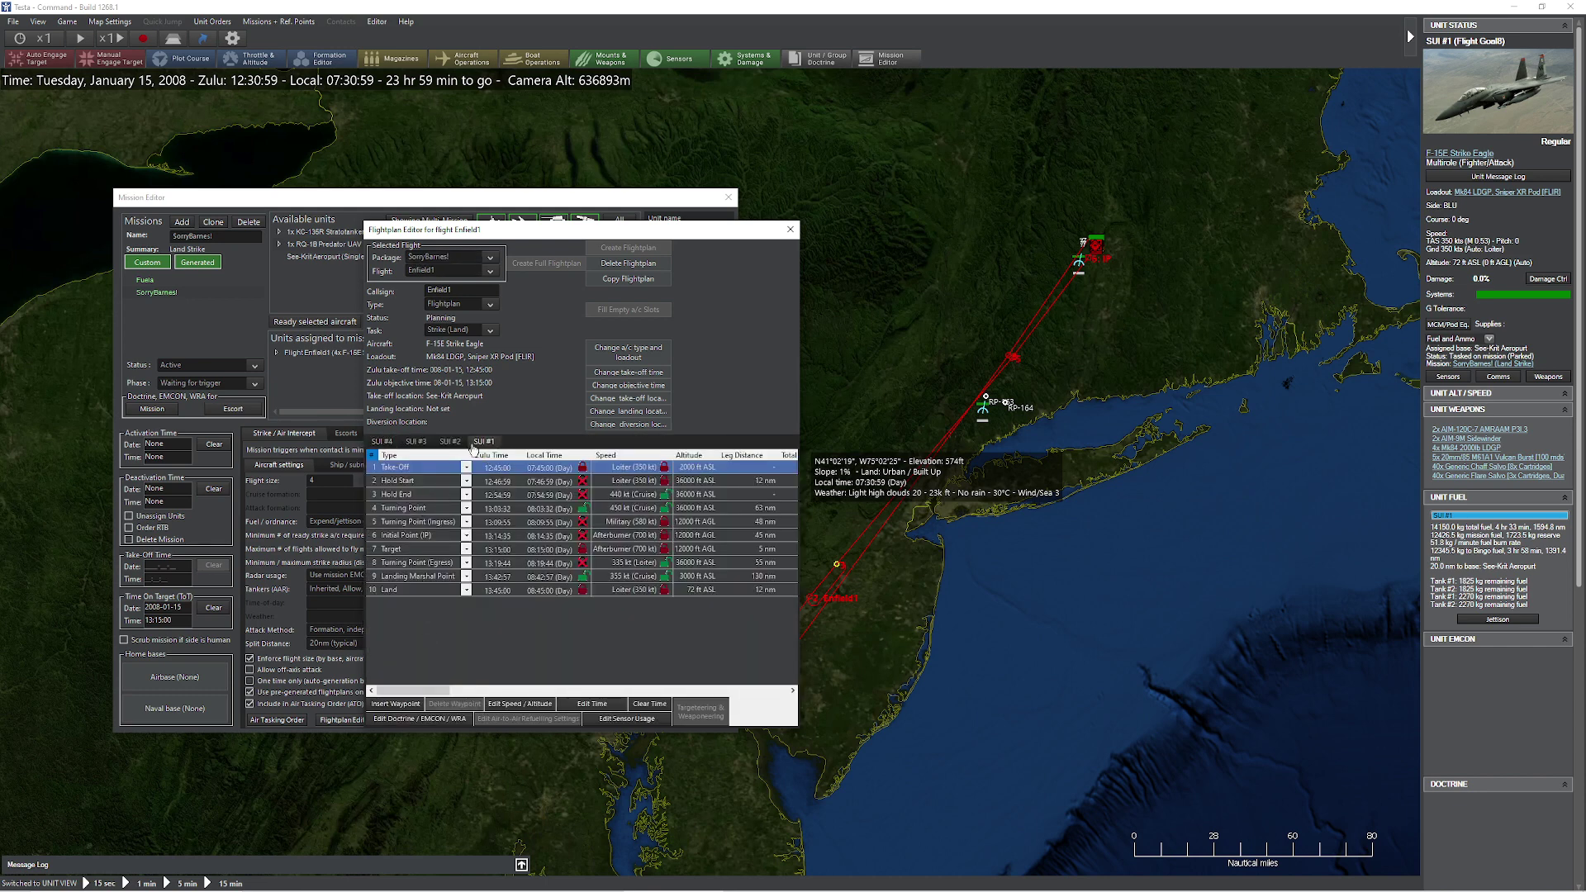
{"action": "left_click", "coordinate": [422, 509]}
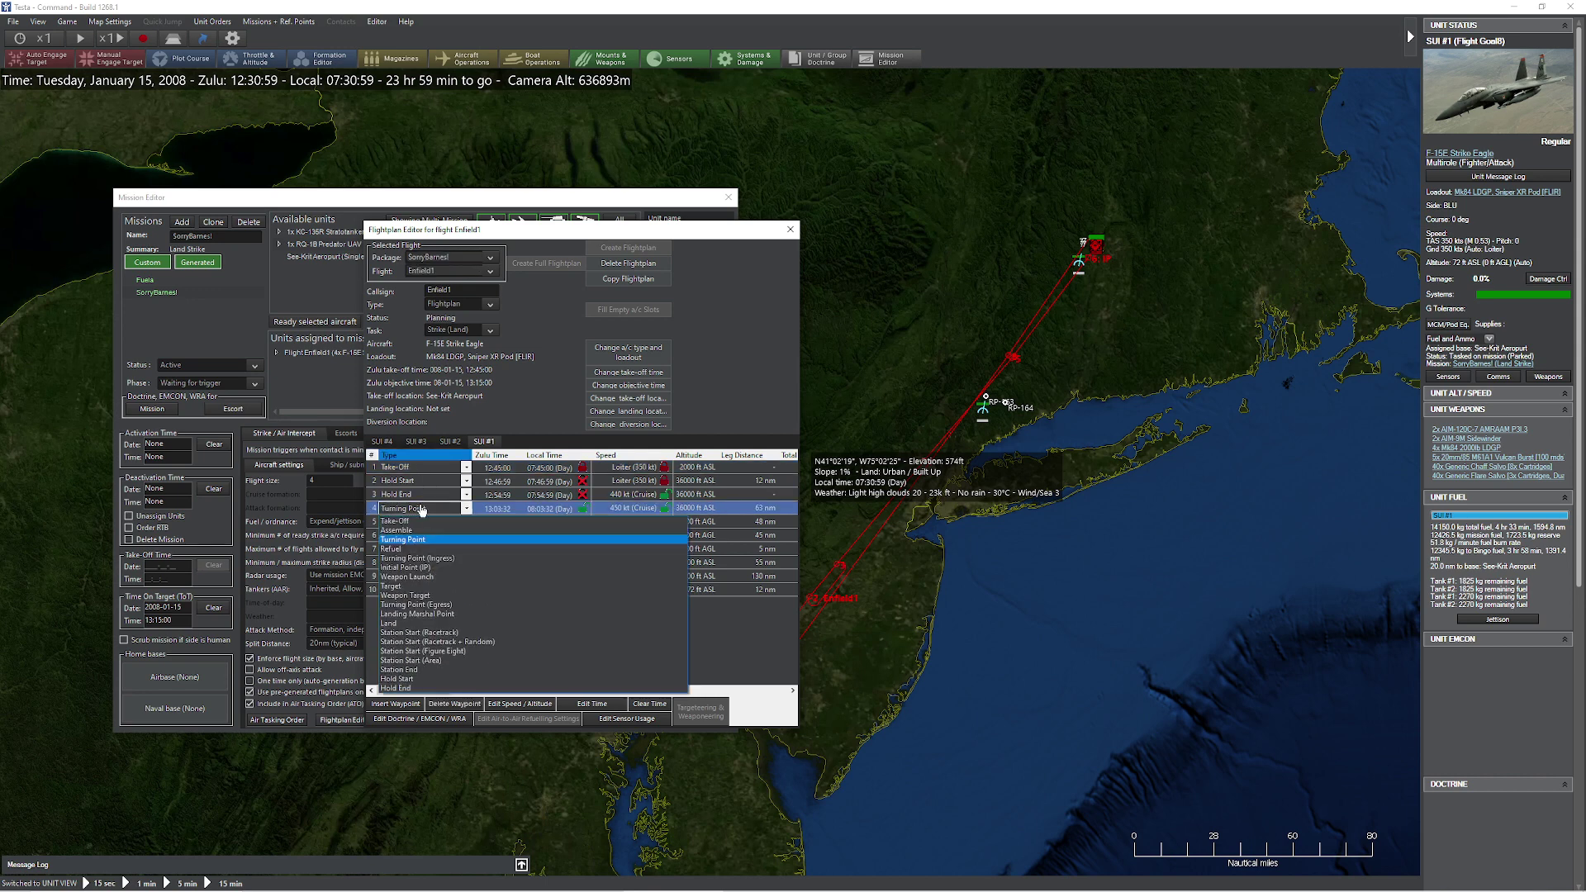
{"action": "left_click", "coordinate": [402, 551]}
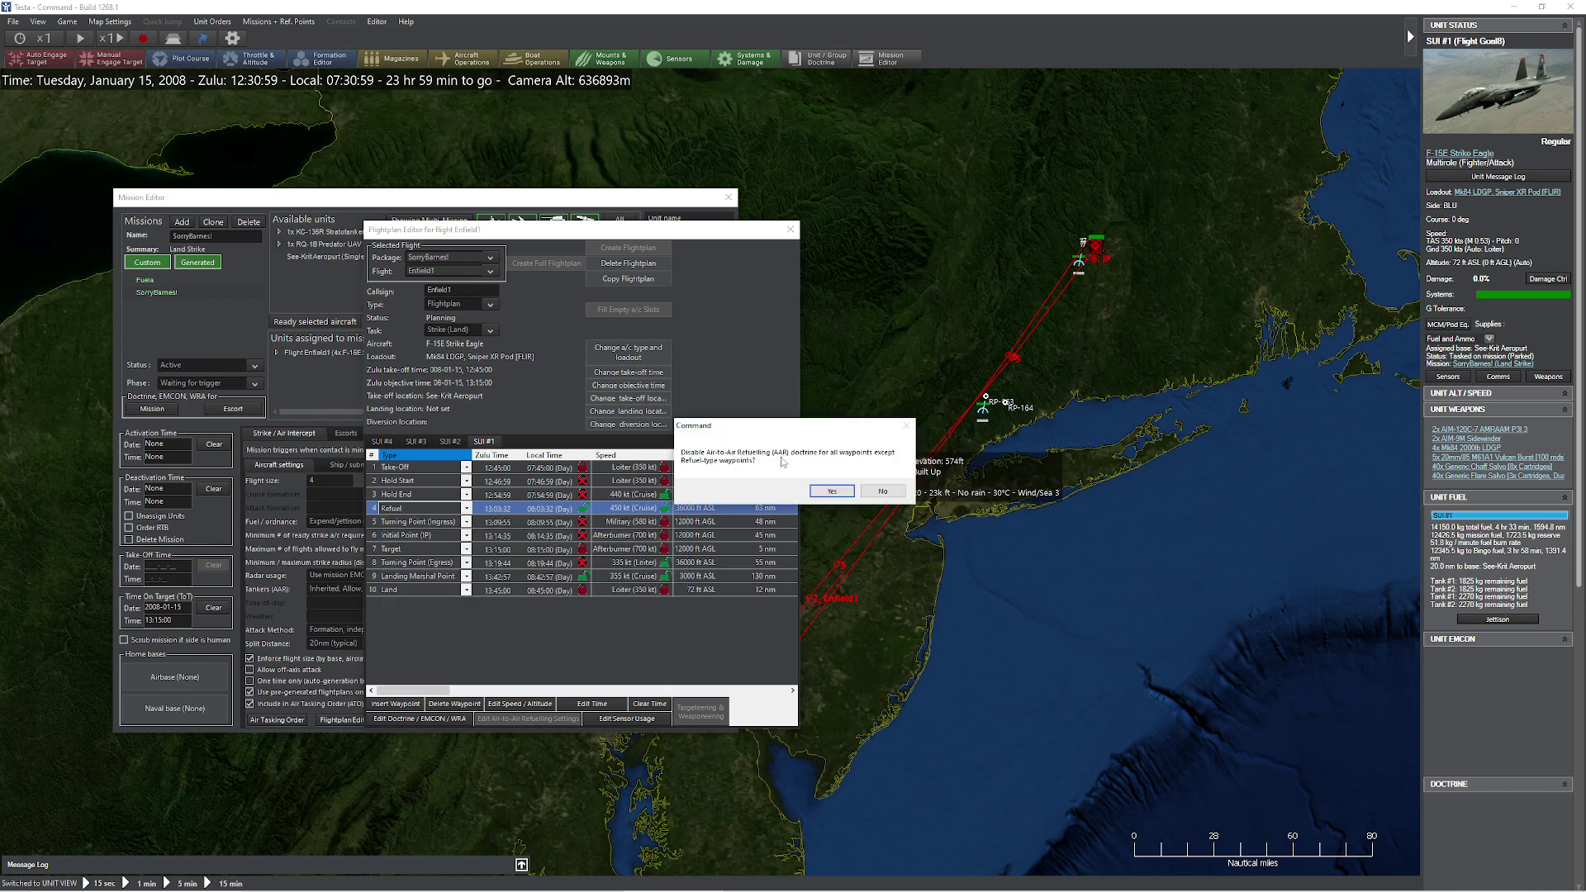
{"action": "left_click", "coordinate": [832, 491]}
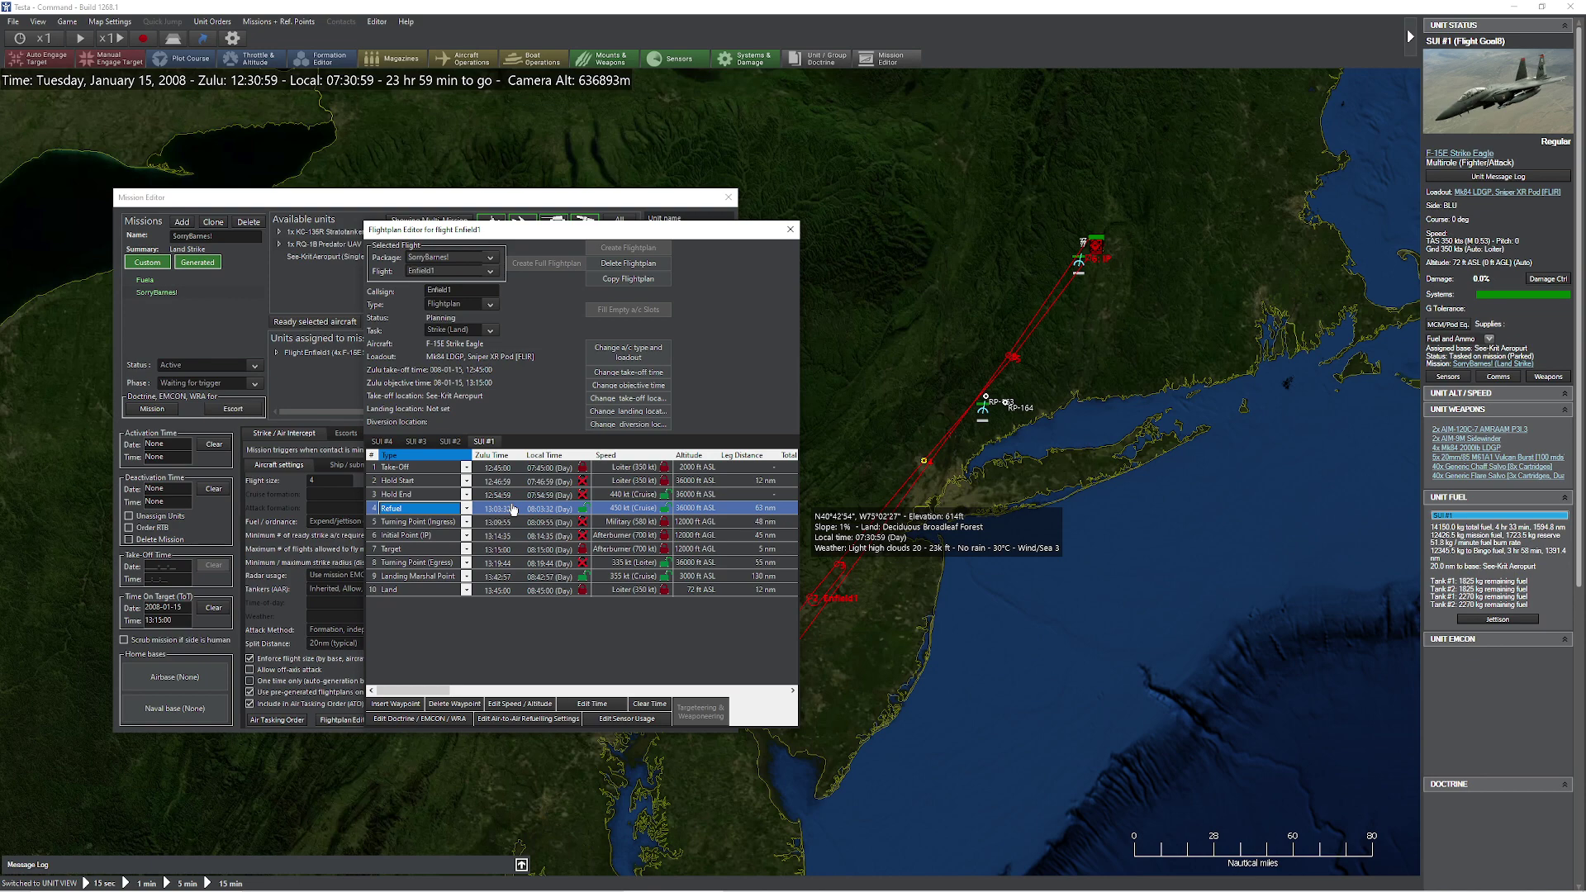
- Zoom in and drag the Refuel waypoint north-east near RP-163 and RP-164
{"action": "scroll", "coordinate": [960, 542], "scroll_direction": "up", "scroll_amount": 4}
{"action": "left_click_drag", "start_coordinate": [1204, 428], "coordinate": [958, 539]}
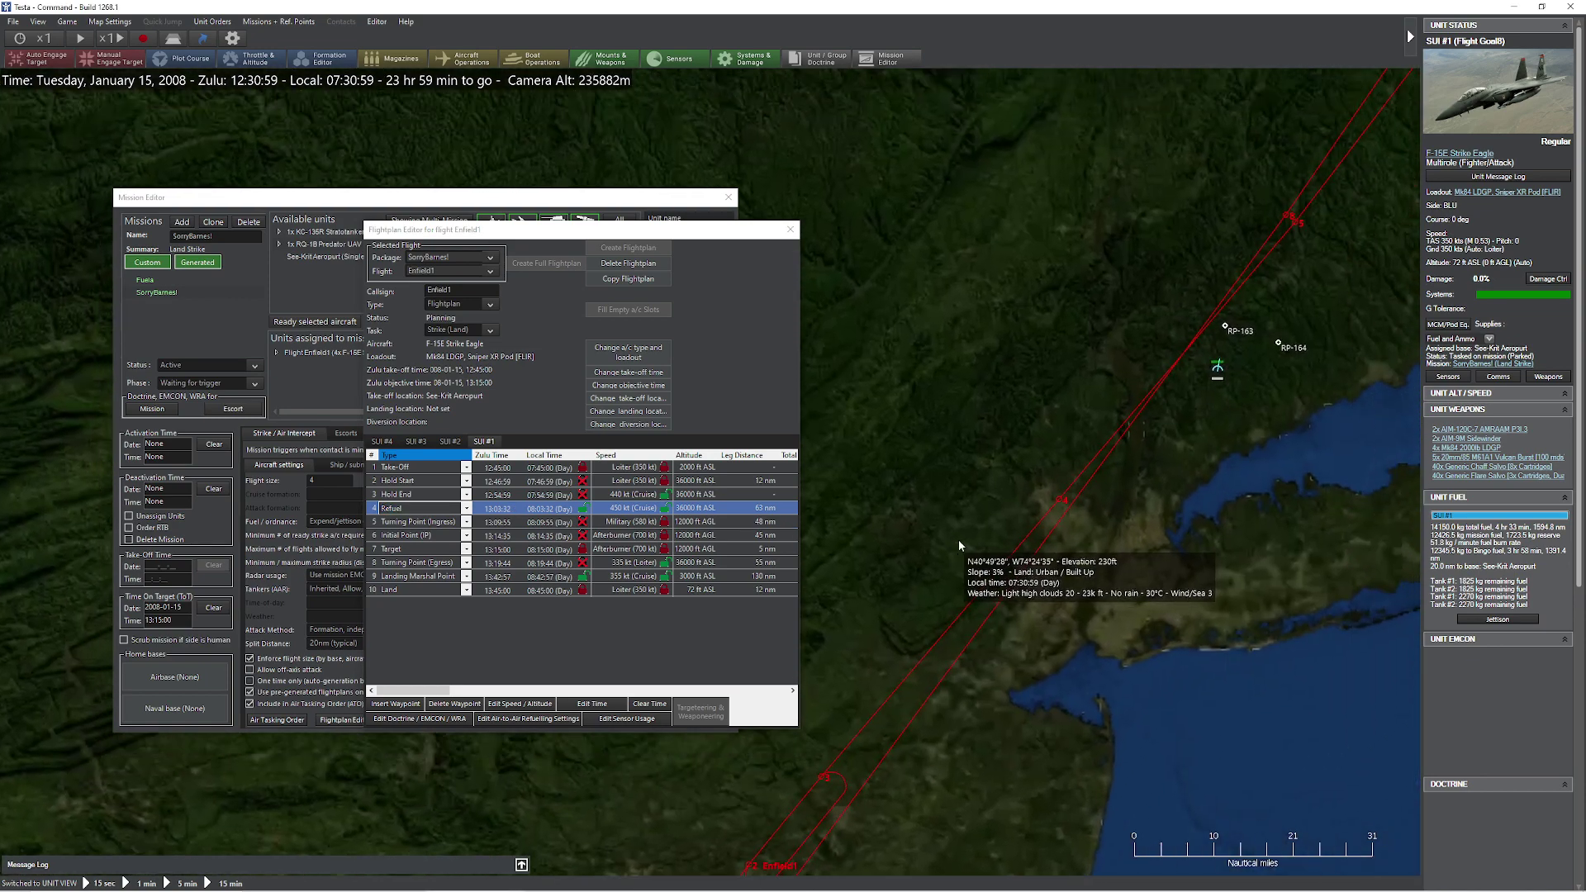
{"action": "scroll", "coordinate": [1143, 414], "scroll_direction": "up", "scroll_amount": 1}
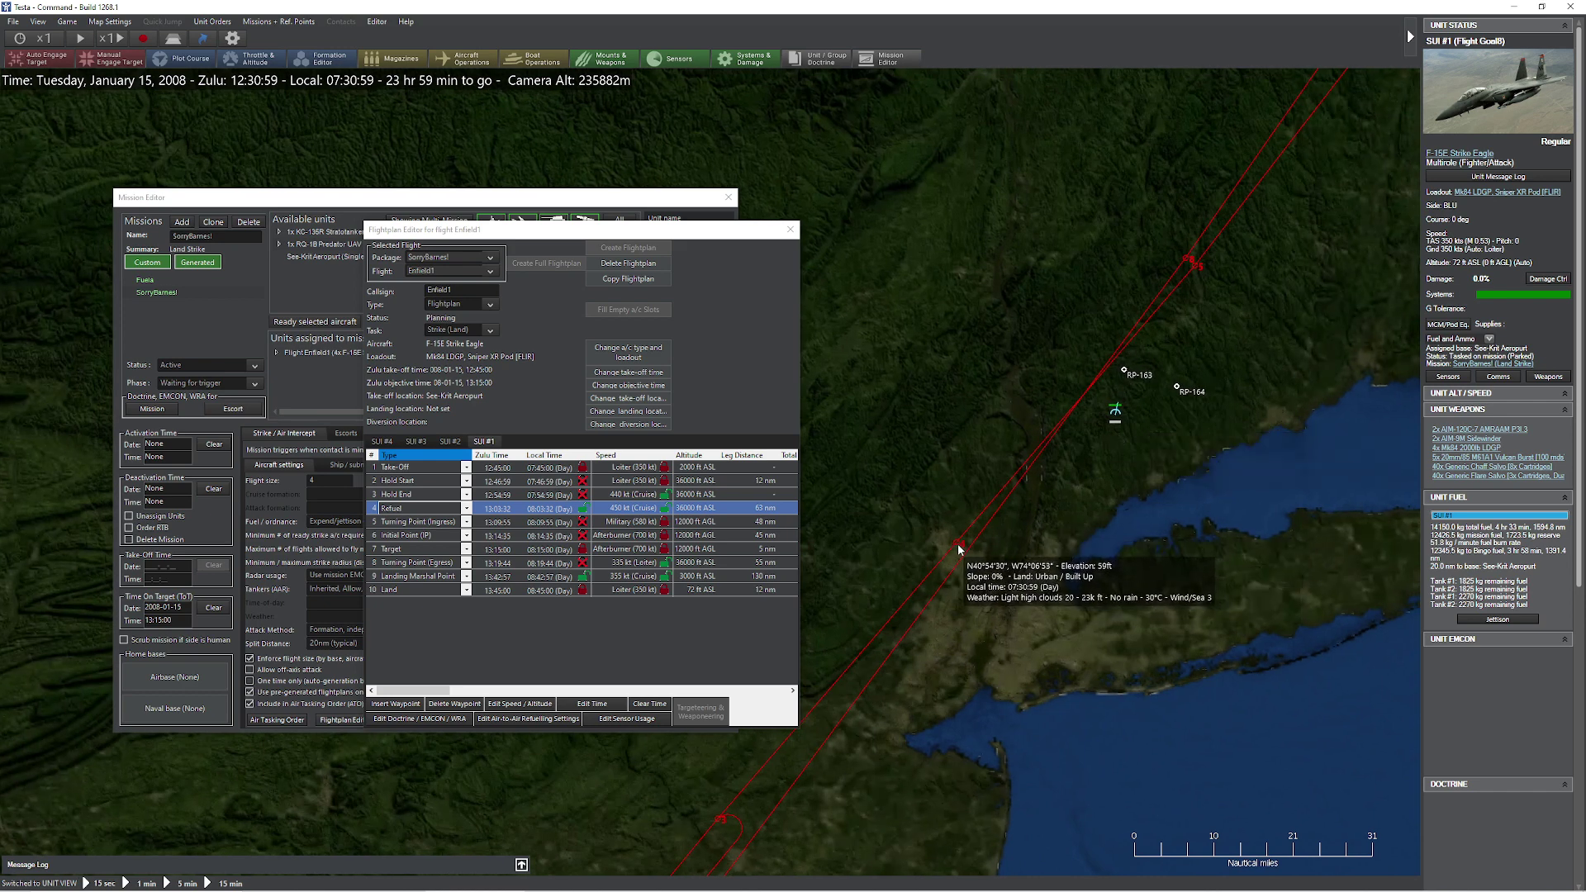
{"action": "left_click_drag", "start_coordinate": [956, 543], "coordinate": [1147, 403]}
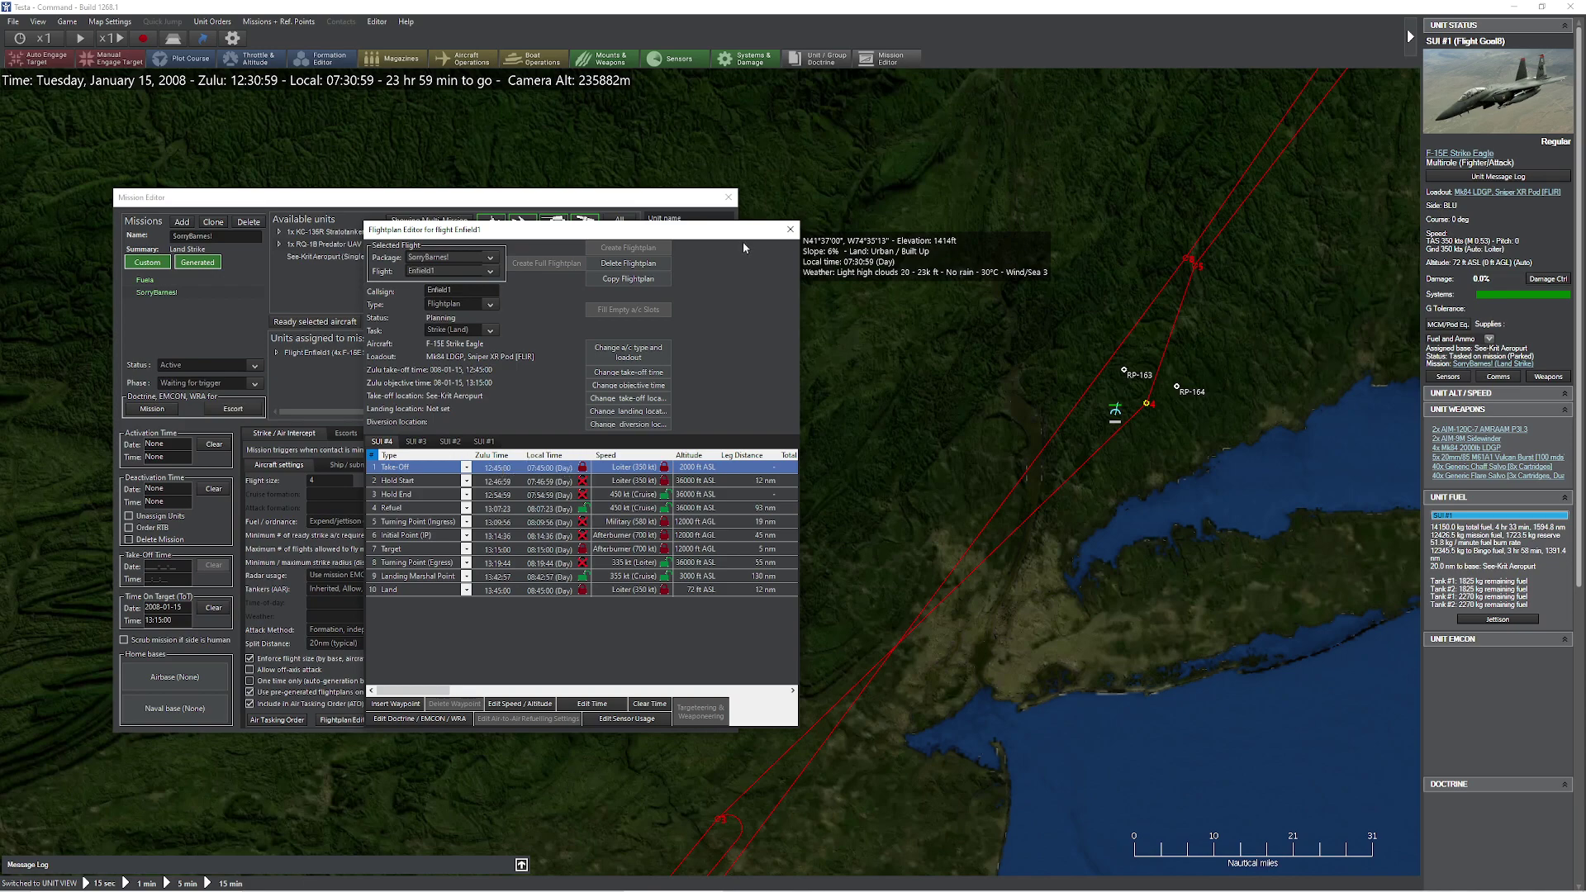
- Close the Flightplan Editor and the Mission Editor
{"action": "left_click", "coordinate": [791, 229]}
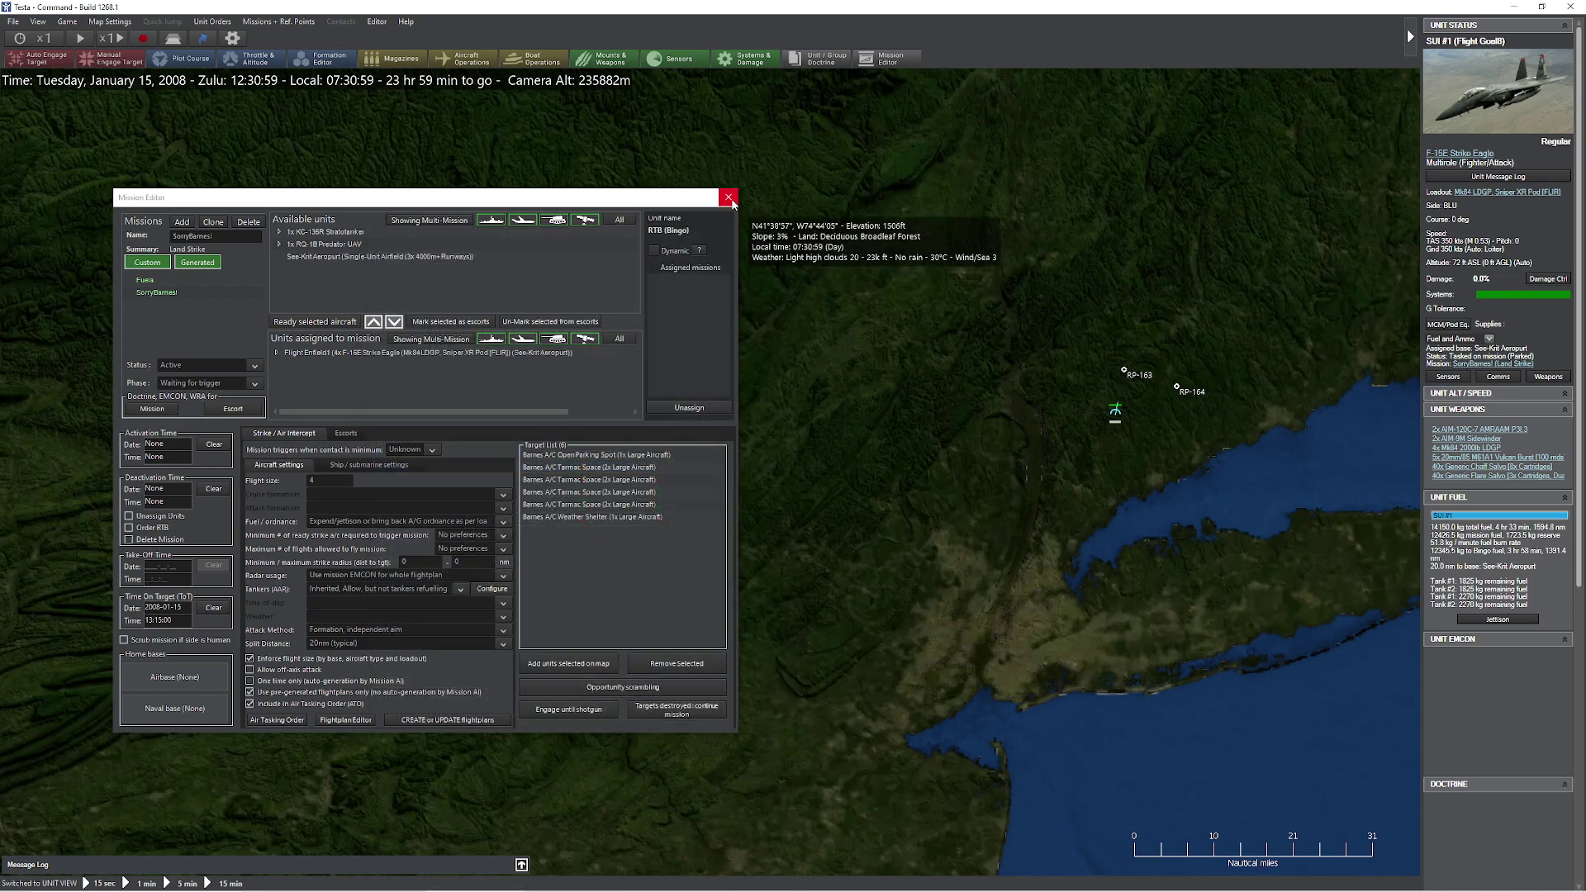
{"action": "left_click", "coordinate": [728, 198]}
{"action": "scroll", "coordinate": [885, 514], "scroll_direction": "down", "scroll_amount": 4}
{"action": "scroll", "coordinate": [934, 527], "scroll_direction": "up", "scroll_amount": 2}
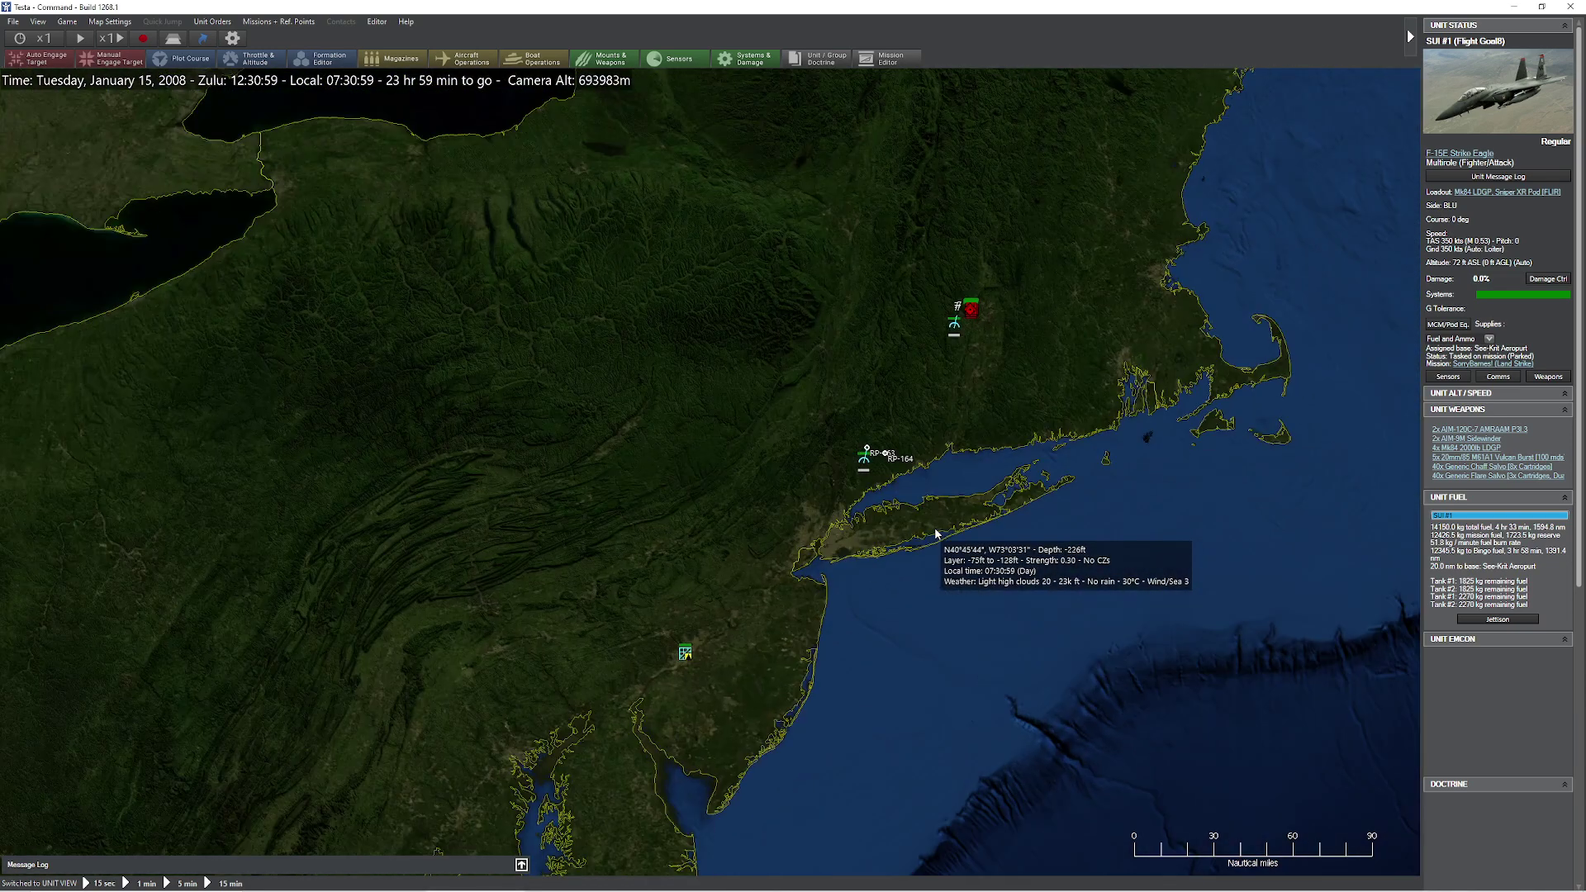
- Run time compression to about 12:46 Zulu, check See-Krit Aeroport's Air Ops, and reopen the Mission Editor
{"action": "key", "text": "KP_Add"}
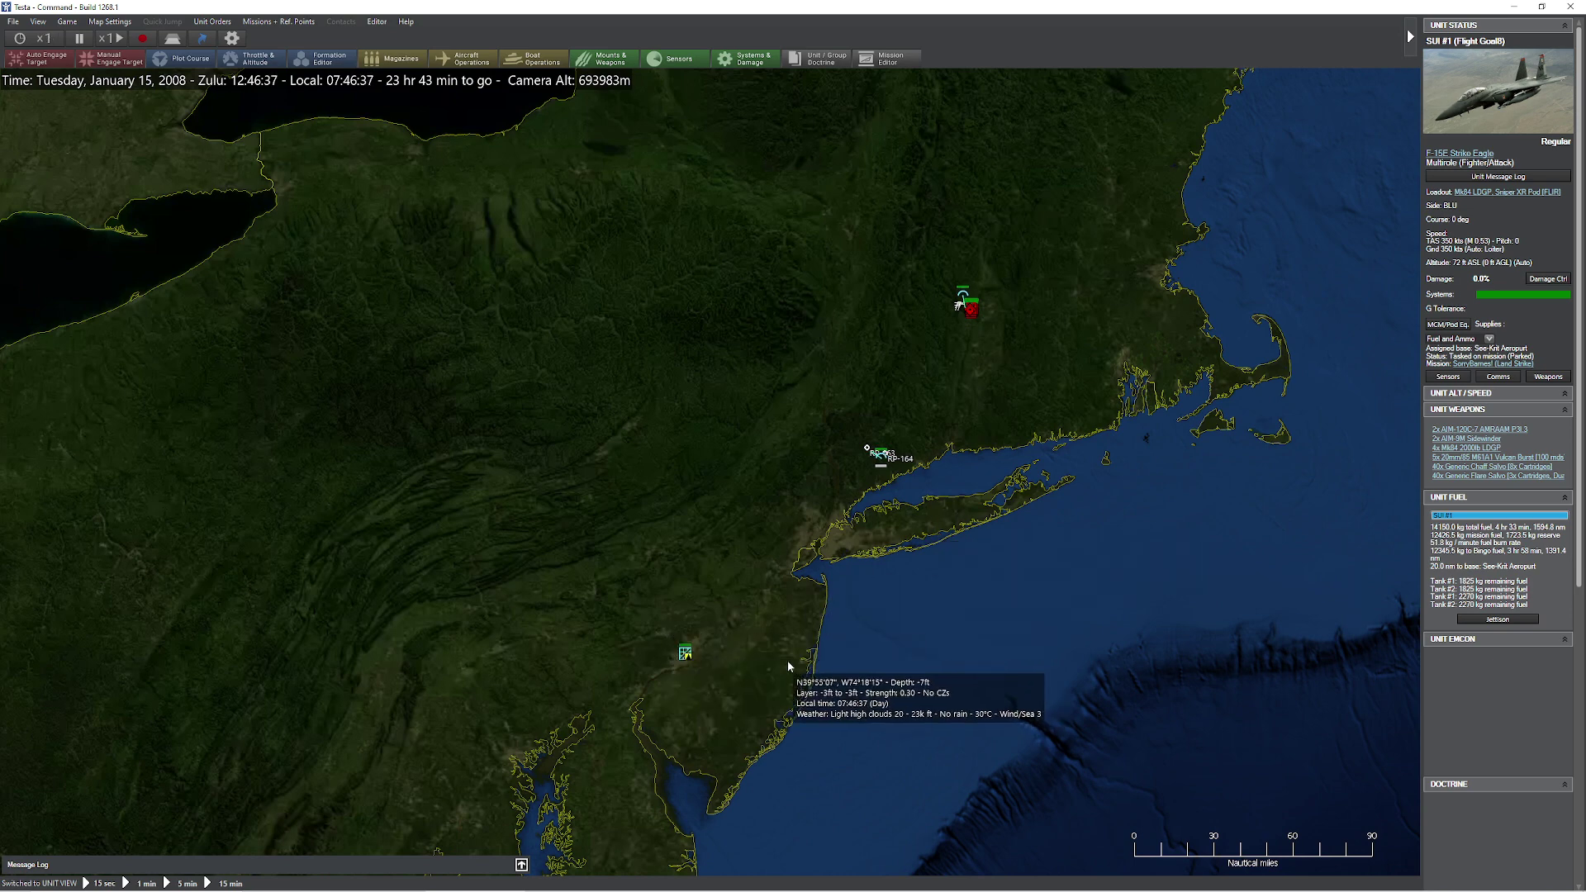
{"action": "left_click", "coordinate": [684, 652]}
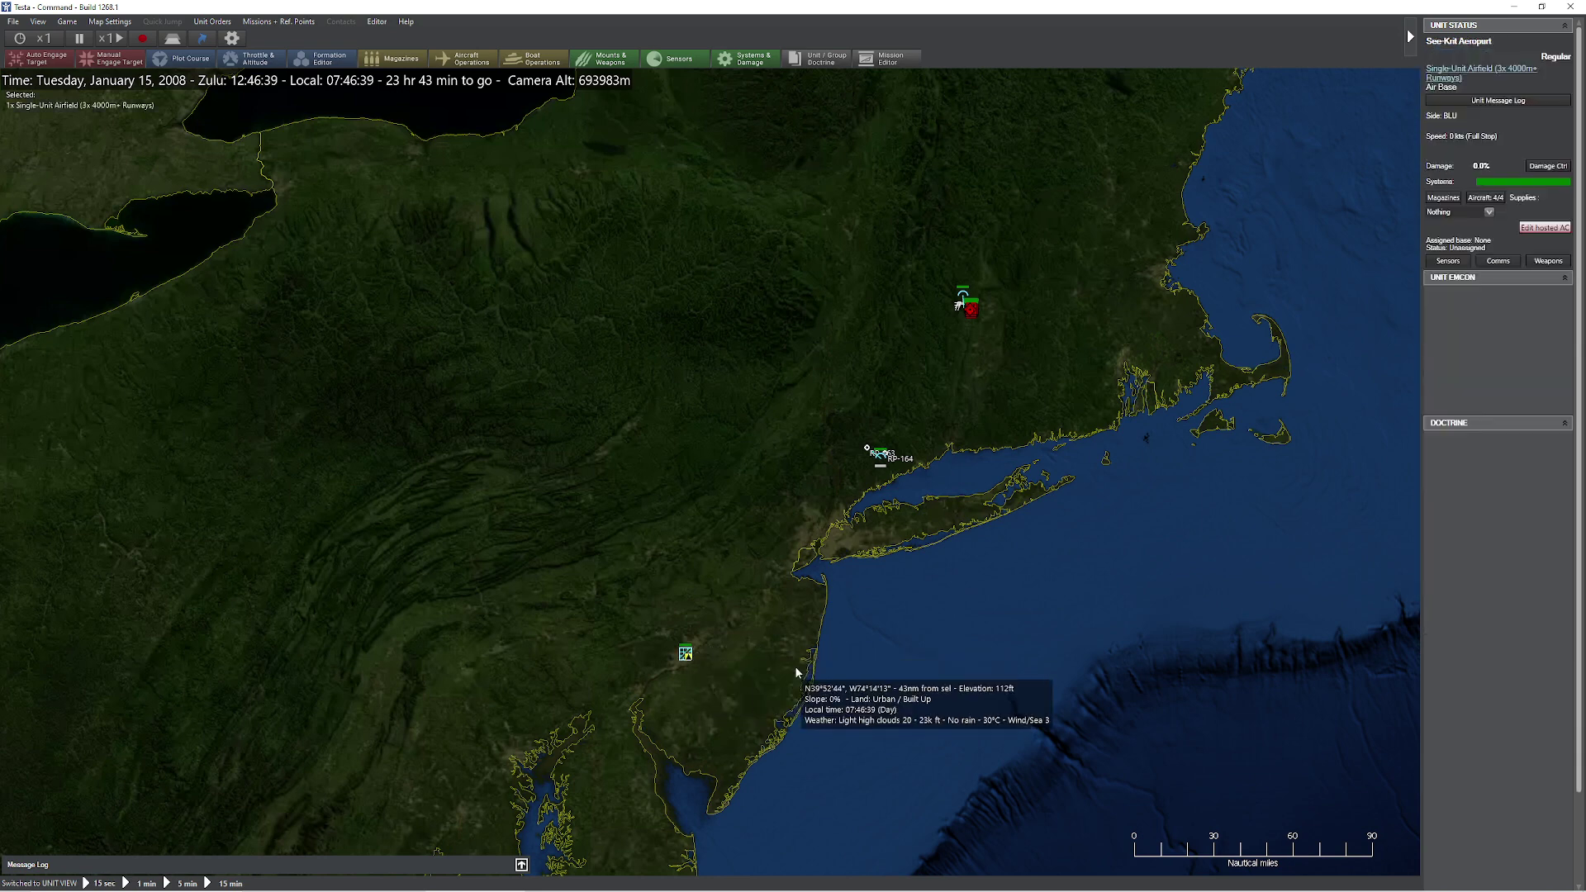
{"action": "key", "text": "F6"}
{"action": "key", "text": "Escape"}
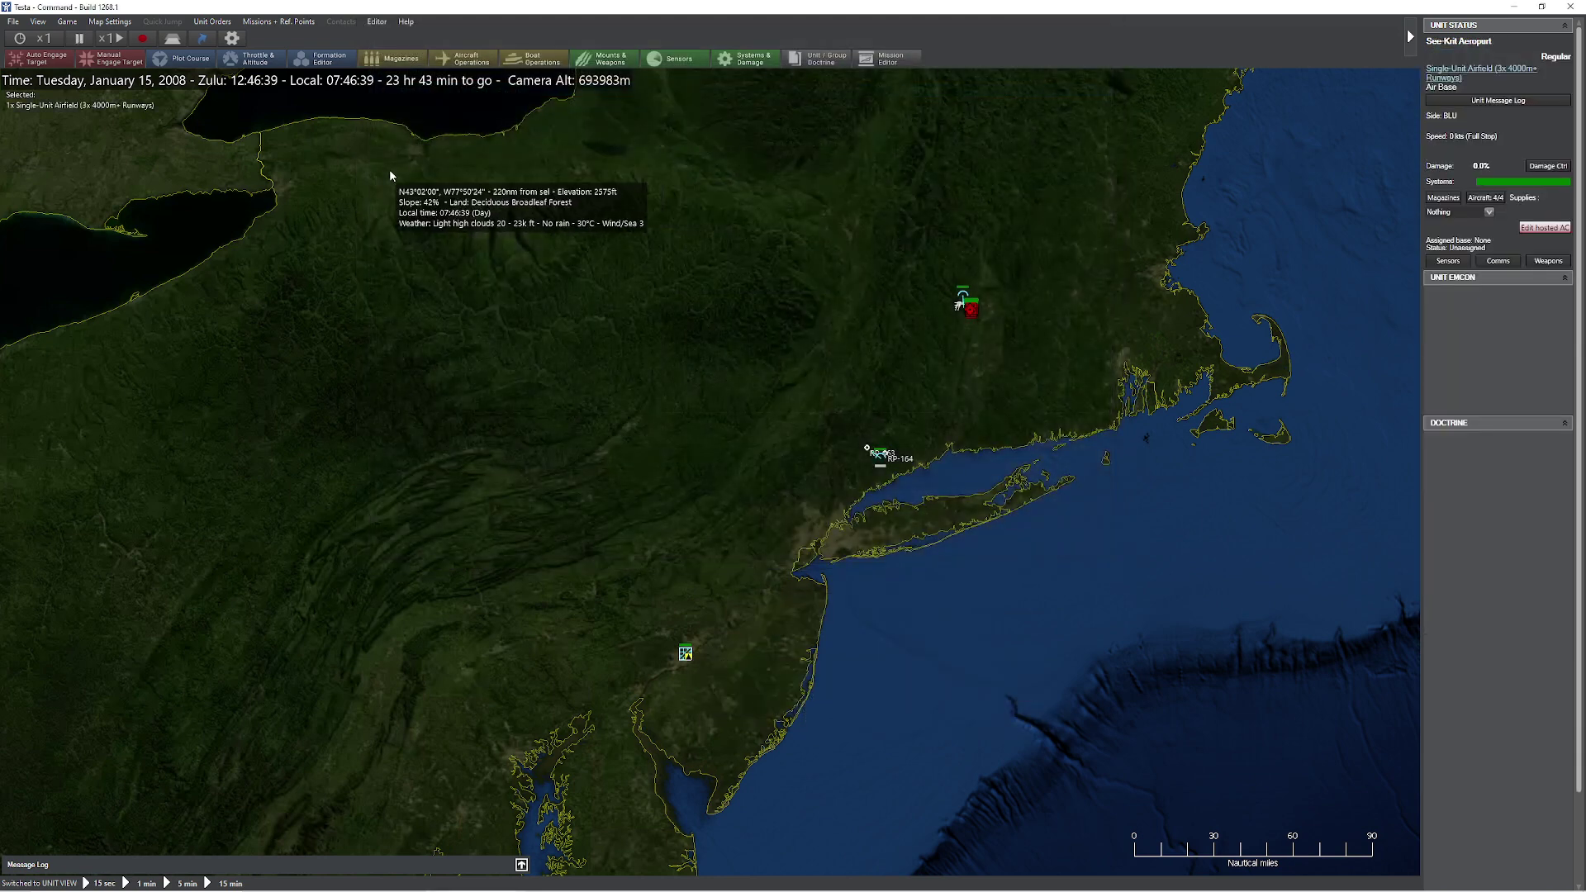
{"action": "key", "text": "space"}
{"action": "key", "text": "ctrl+F11"}
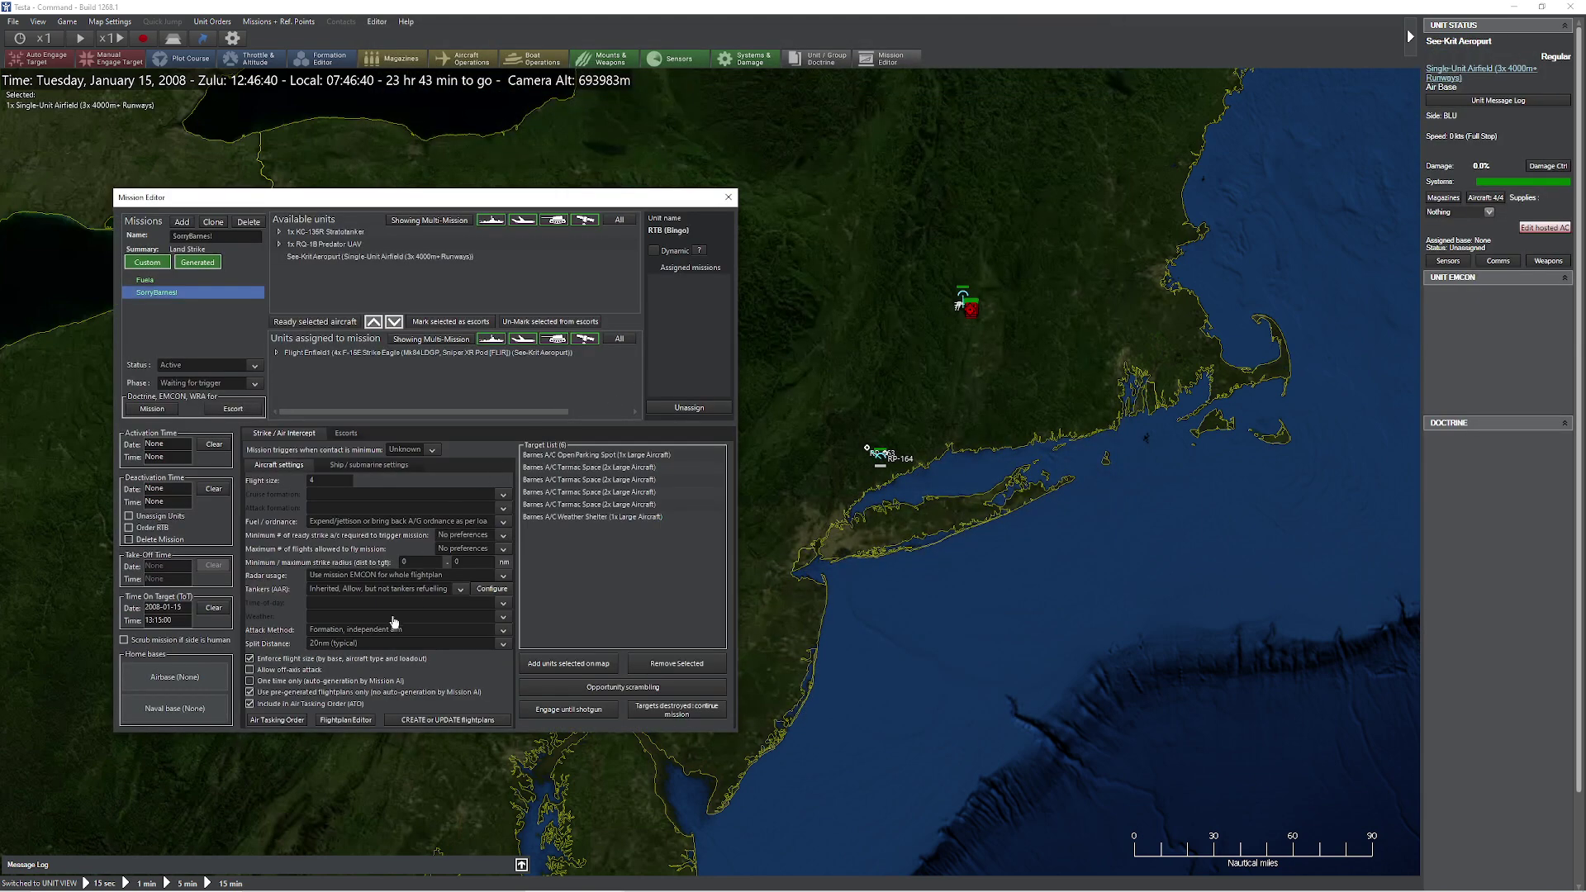
- Lock the Take-Off waypoint time in Enfield1's flight plan, then close the Flightplan Editor
{"action": "left_click", "coordinate": [360, 353]}
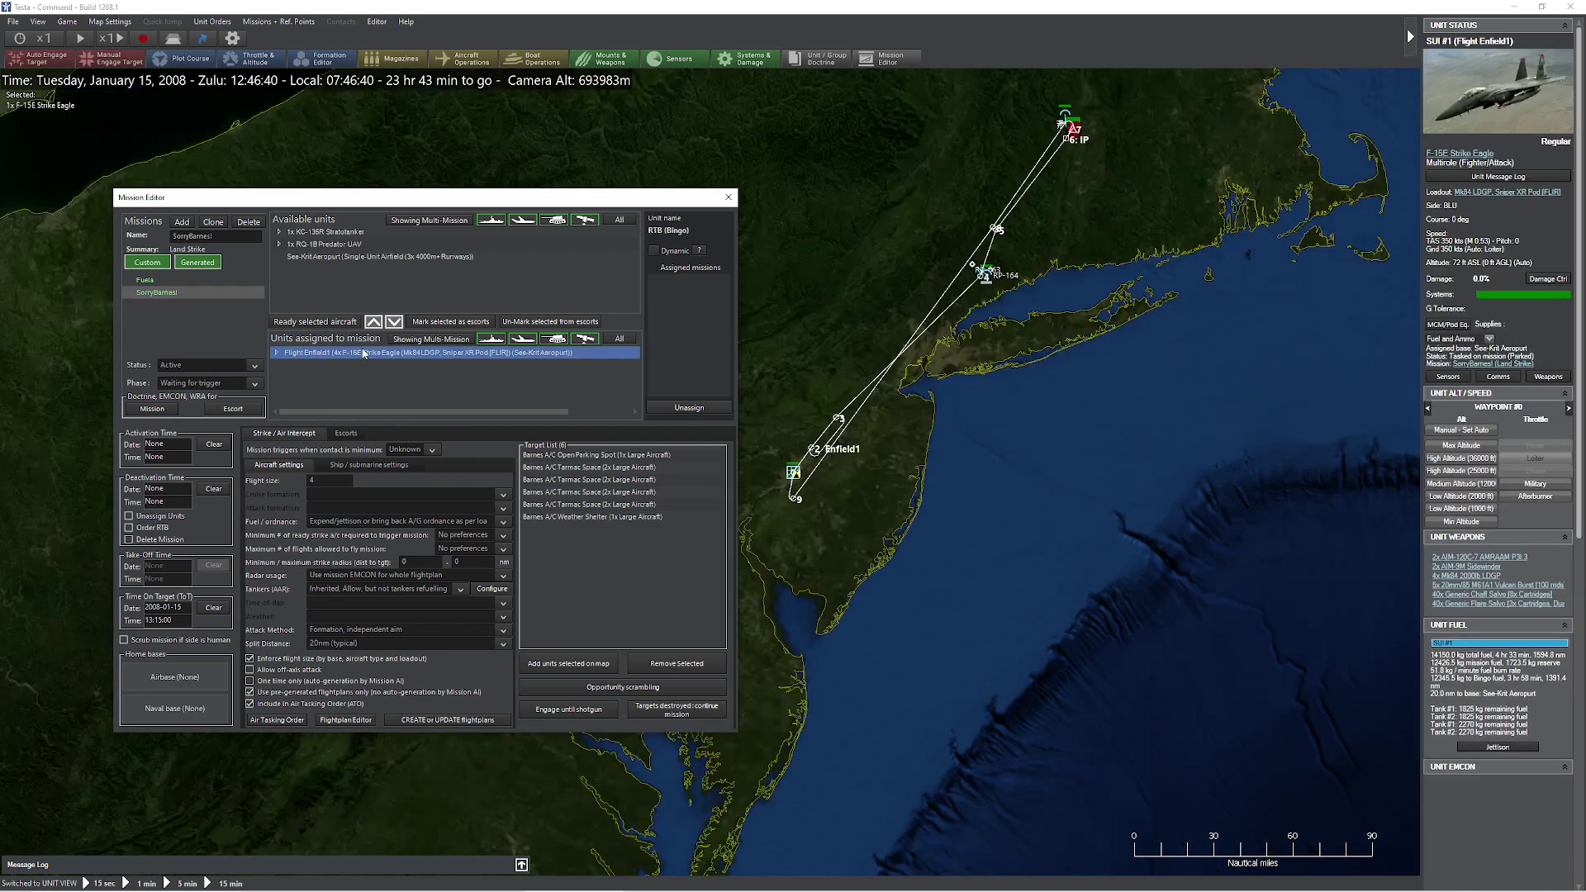
{"action": "left_click", "coordinate": [354, 720]}
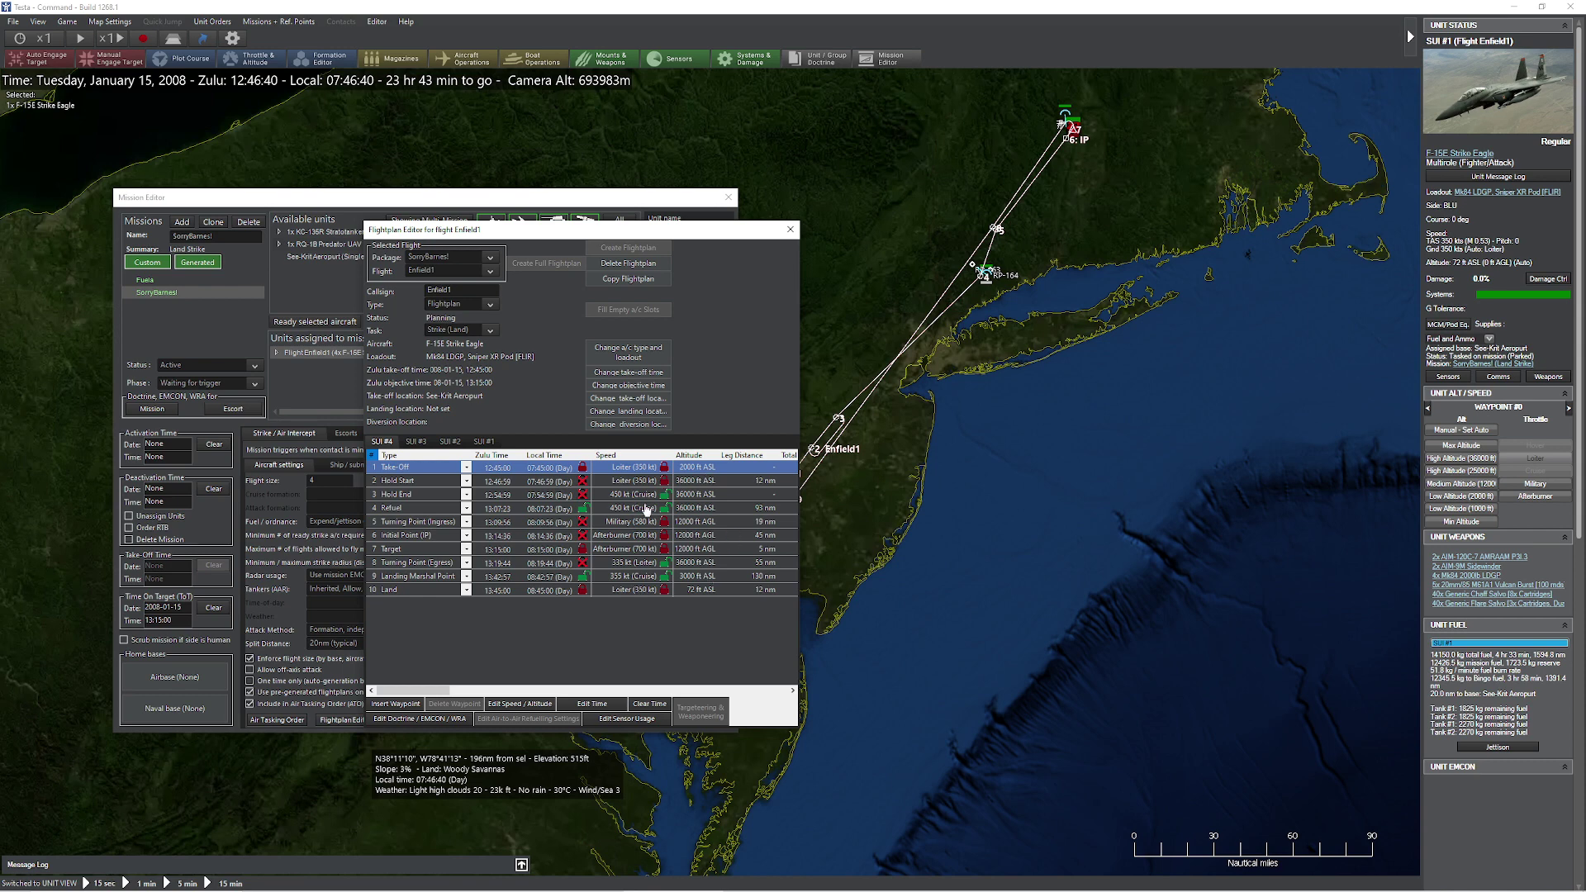
{"action": "left_click", "coordinate": [583, 468]}
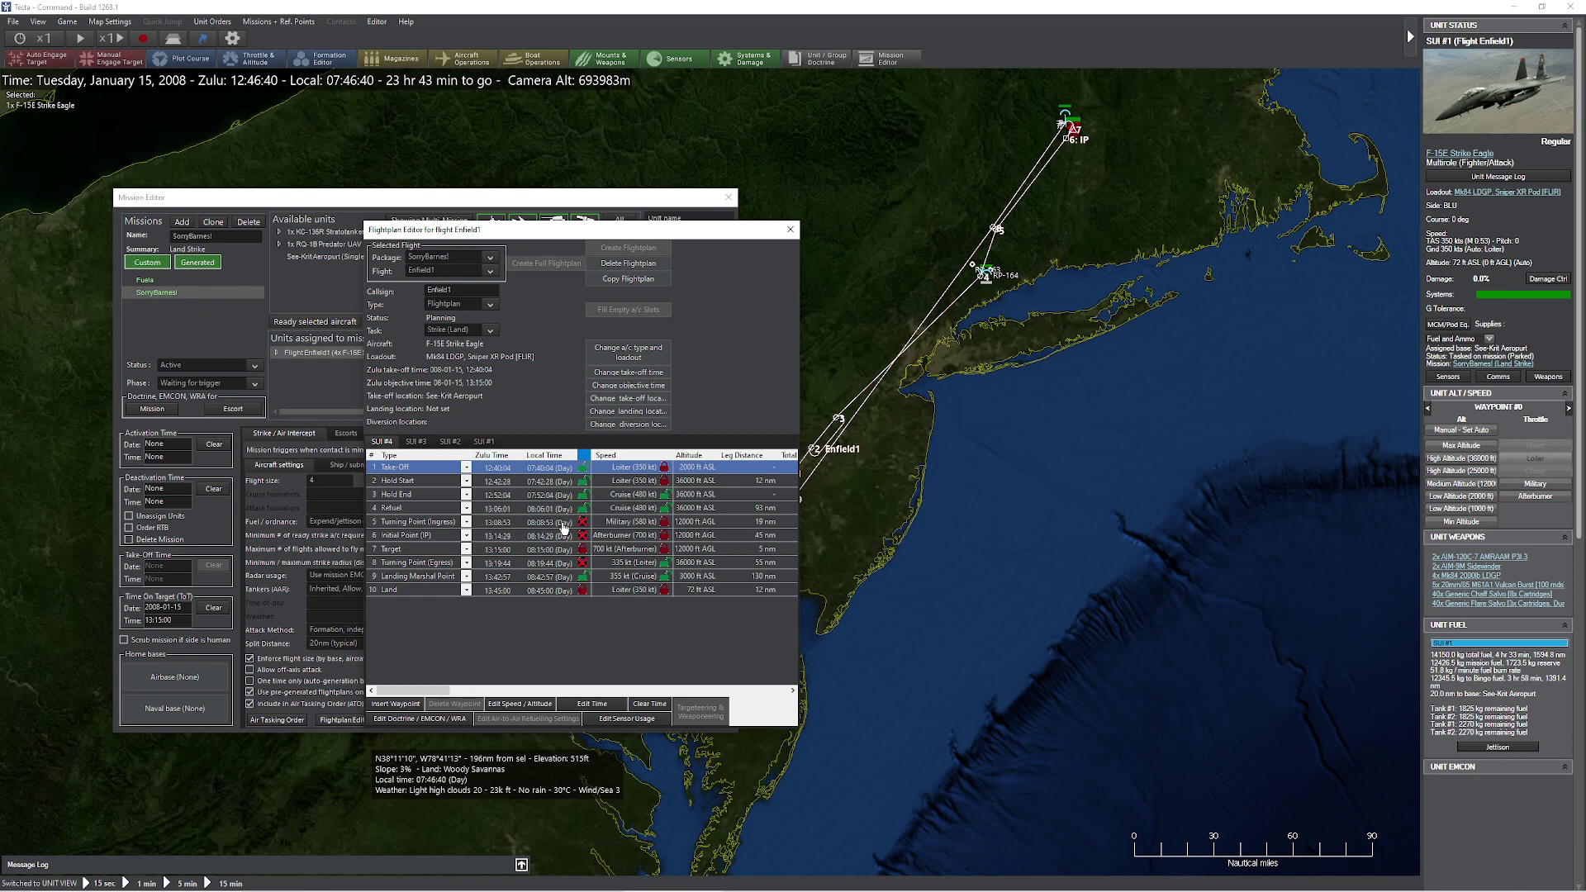
{"action": "left_click", "coordinate": [791, 228]}
- Close the Mission Editor and review Air Ops for the aircraft and See-Krit Aeroport
{"action": "left_click", "coordinate": [728, 197]}
{"action": "key", "text": "F6"}
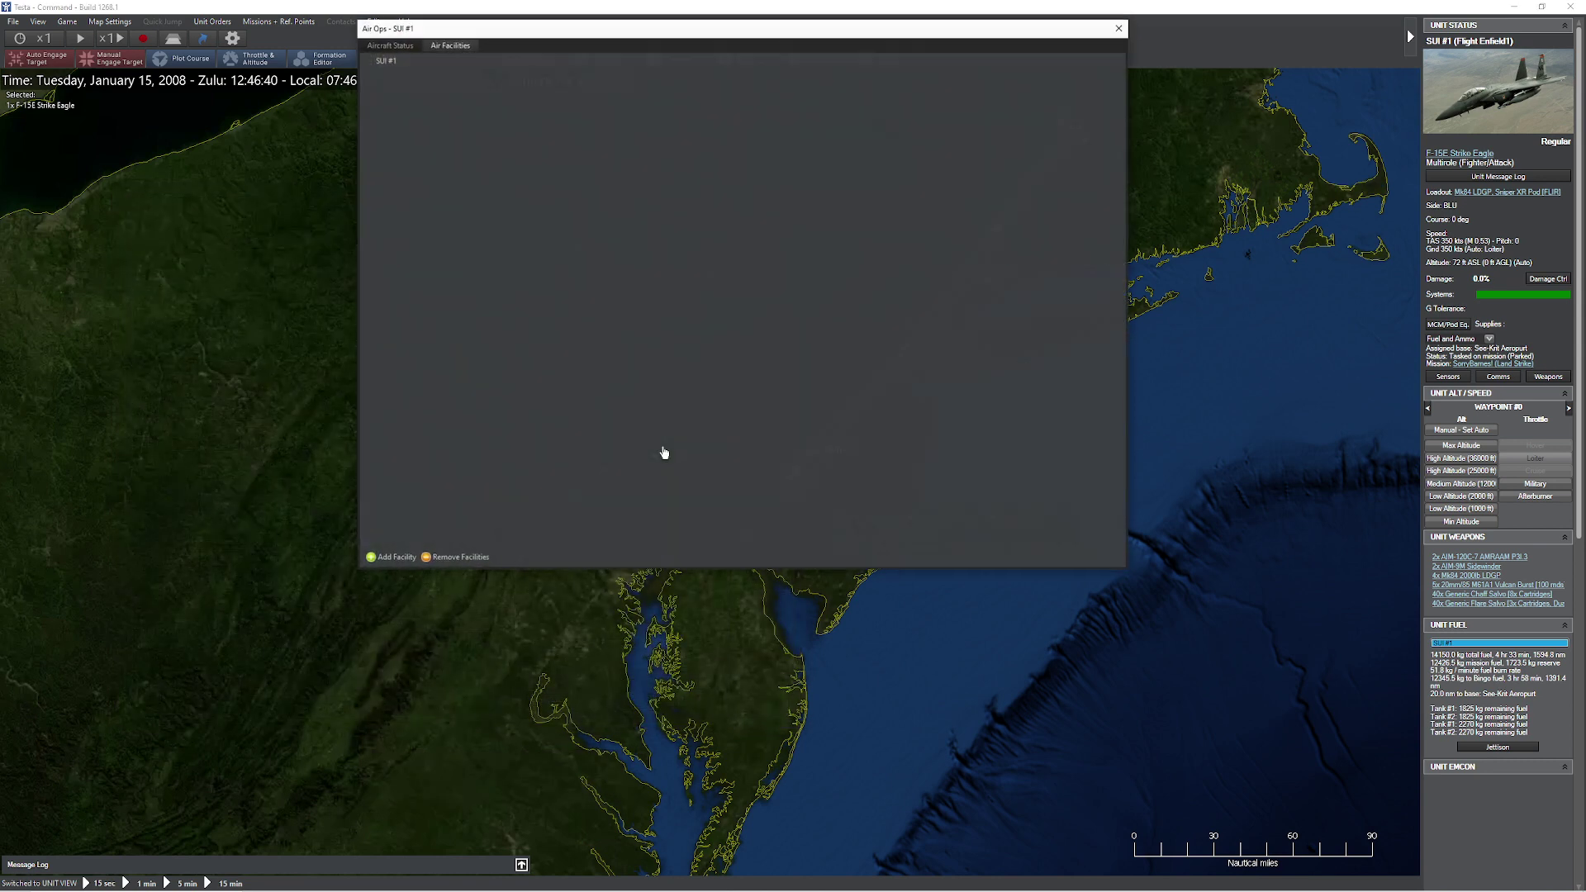
{"action": "left_click", "coordinate": [389, 46]}
{"action": "key", "text": "Escape"}
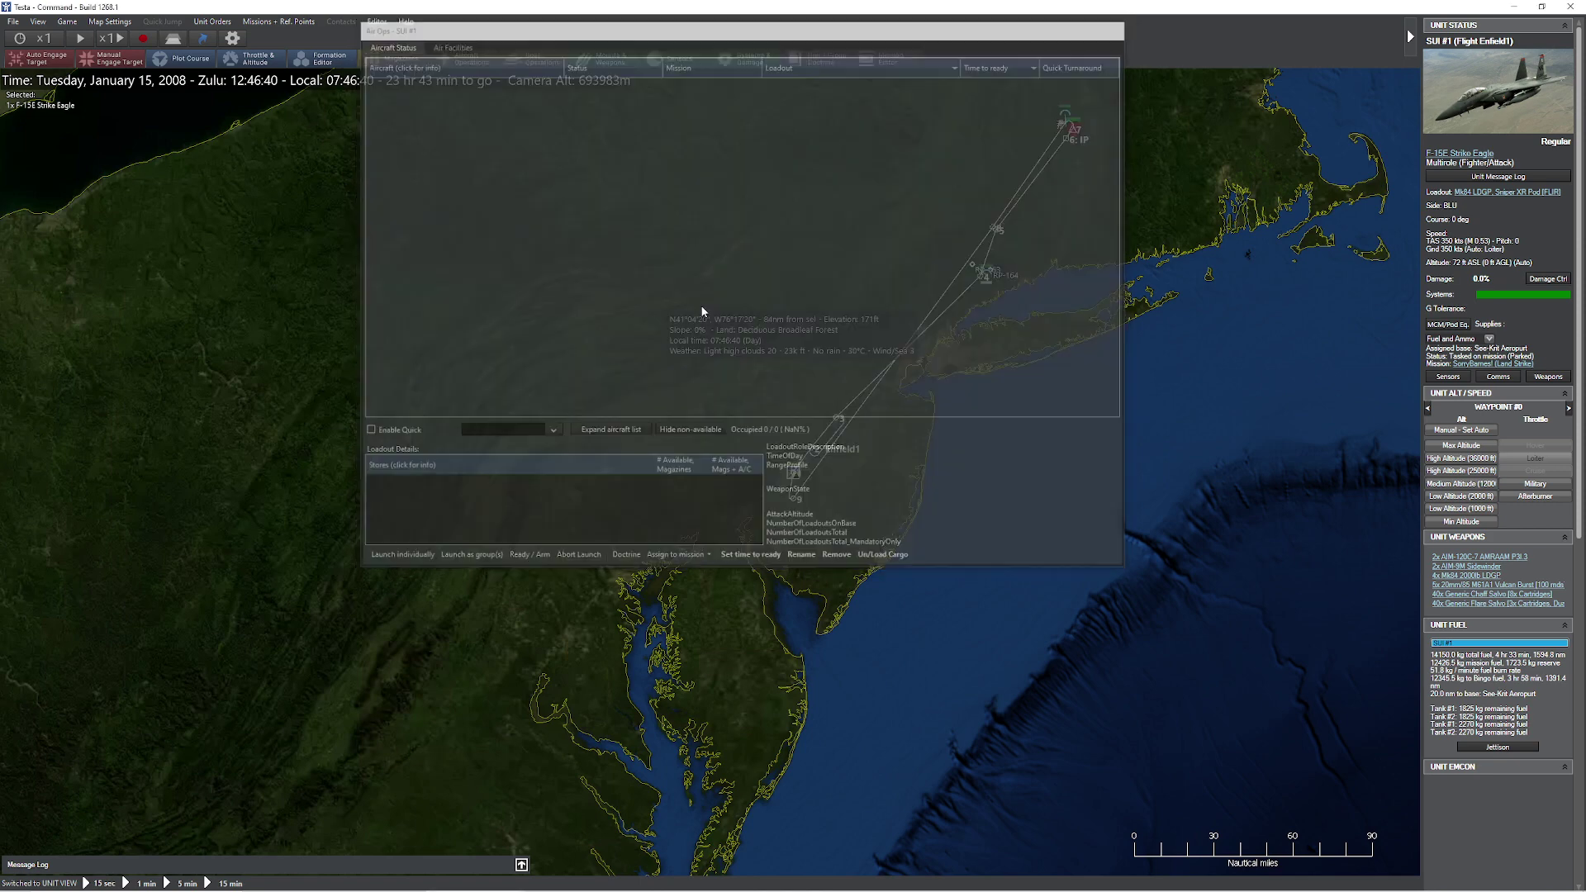
{"action": "left_click", "coordinate": [793, 472]}
{"action": "key", "text": "F6"}
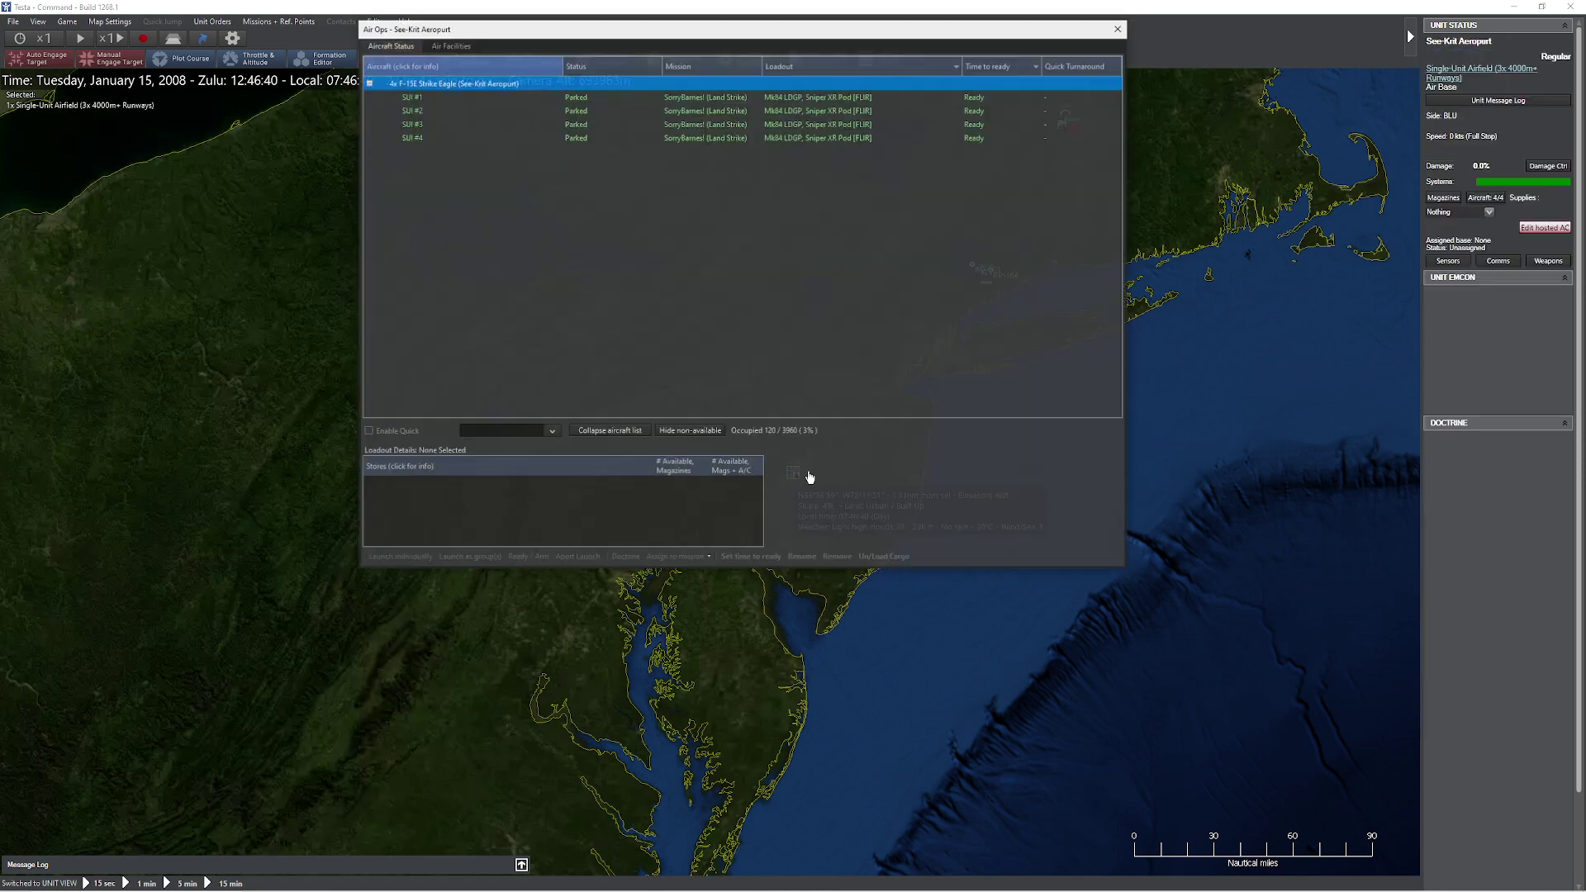
{"action": "key", "text": "Escape"}
- Start the clock at 5x and launch all four F-15Es from See-Krit Aeroport as a group
{"action": "key", "text": "space"}
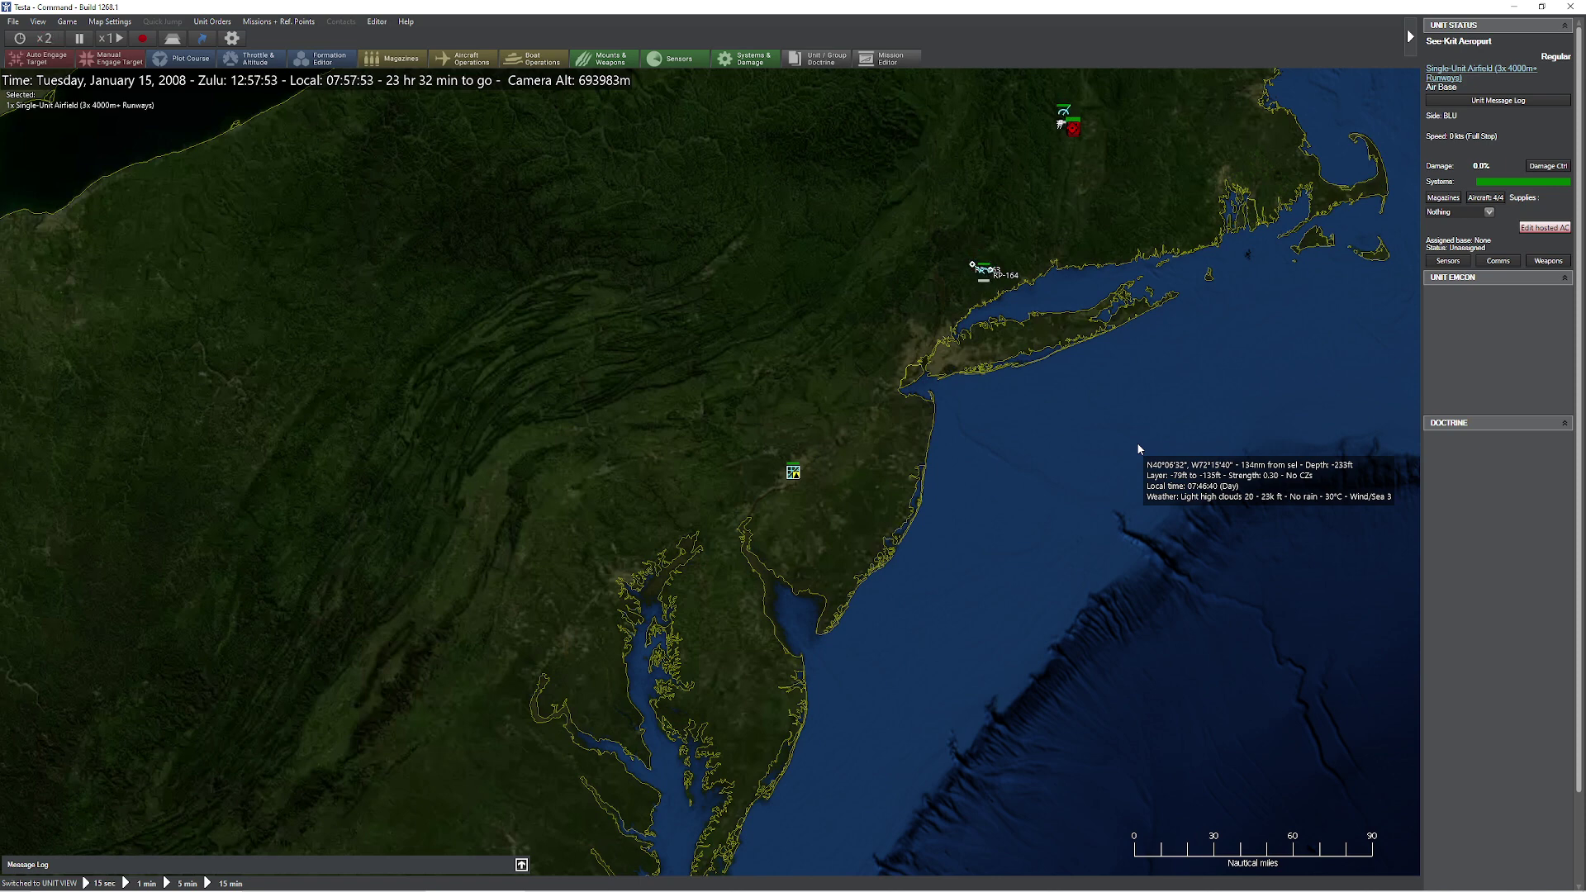
{"action": "key", "text": "plus"}
{"action": "key", "text": "plus"}
{"action": "key", "text": "F6"}
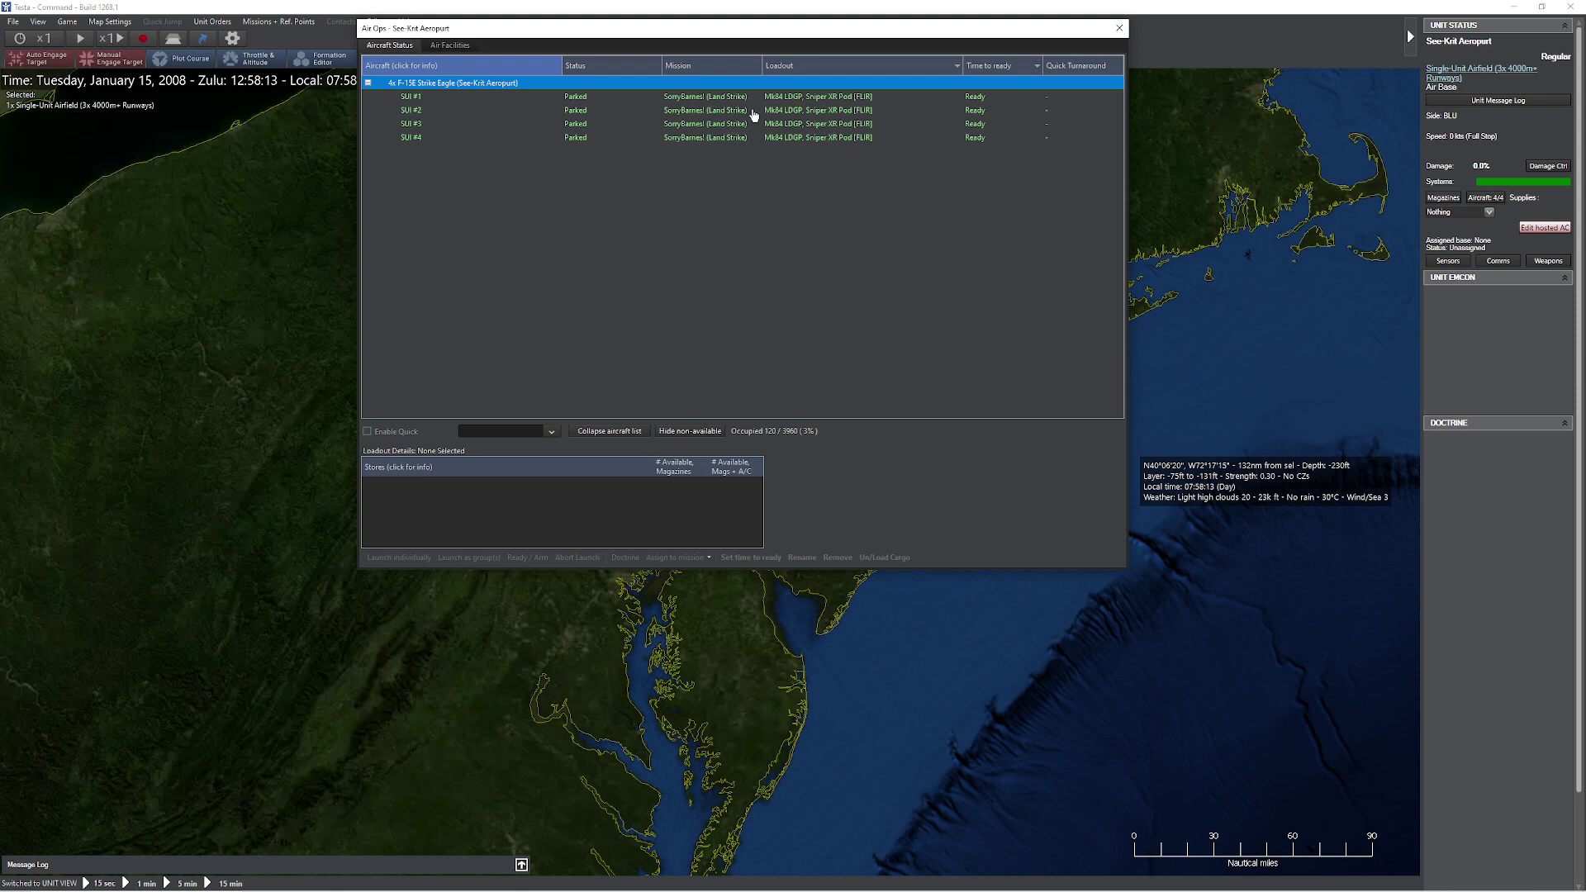
{"action": "left_click", "coordinate": [698, 138], "text": "shift"}
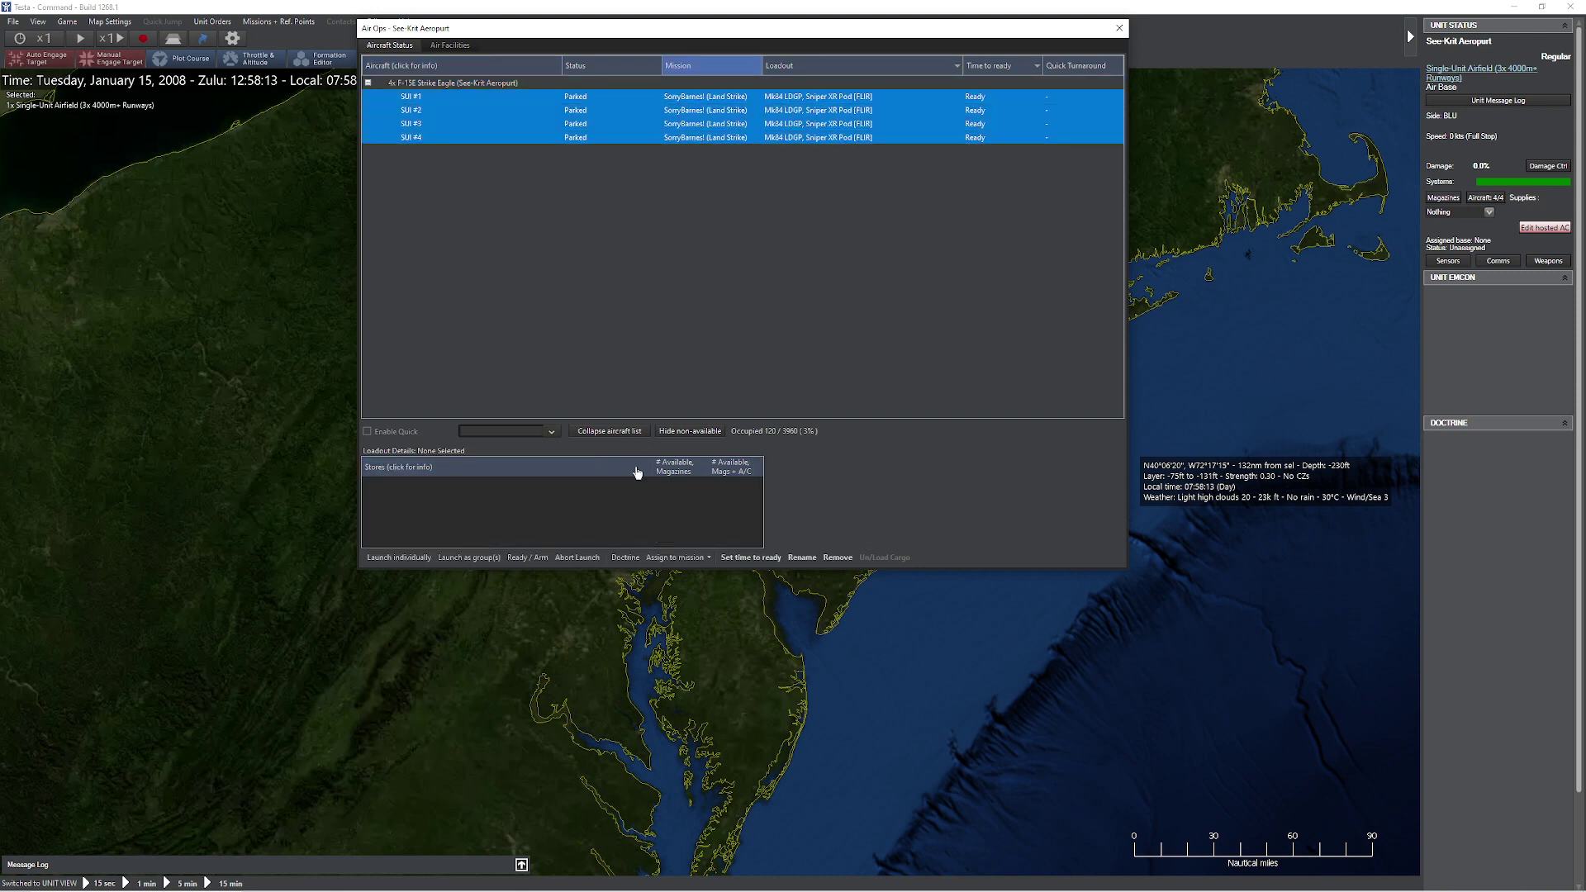
{"action": "left_click", "coordinate": [470, 557]}
{"action": "left_click", "coordinate": [1118, 28]}
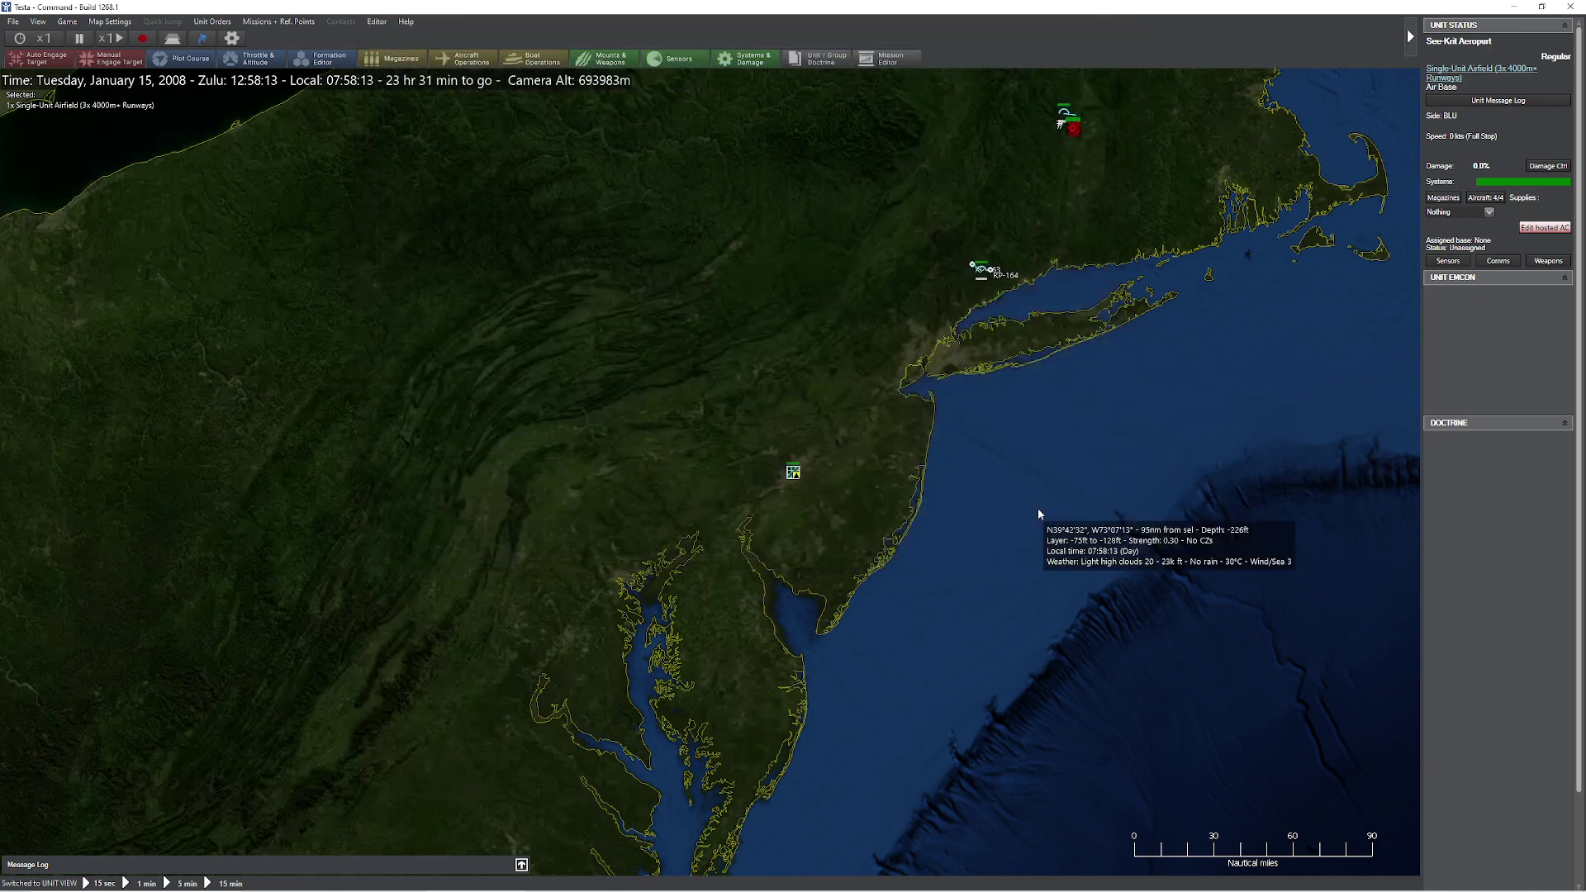
- Compress time until Flight 166 is airborne, select it and open the Mission Editor
{"action": "key", "text": "plus"}
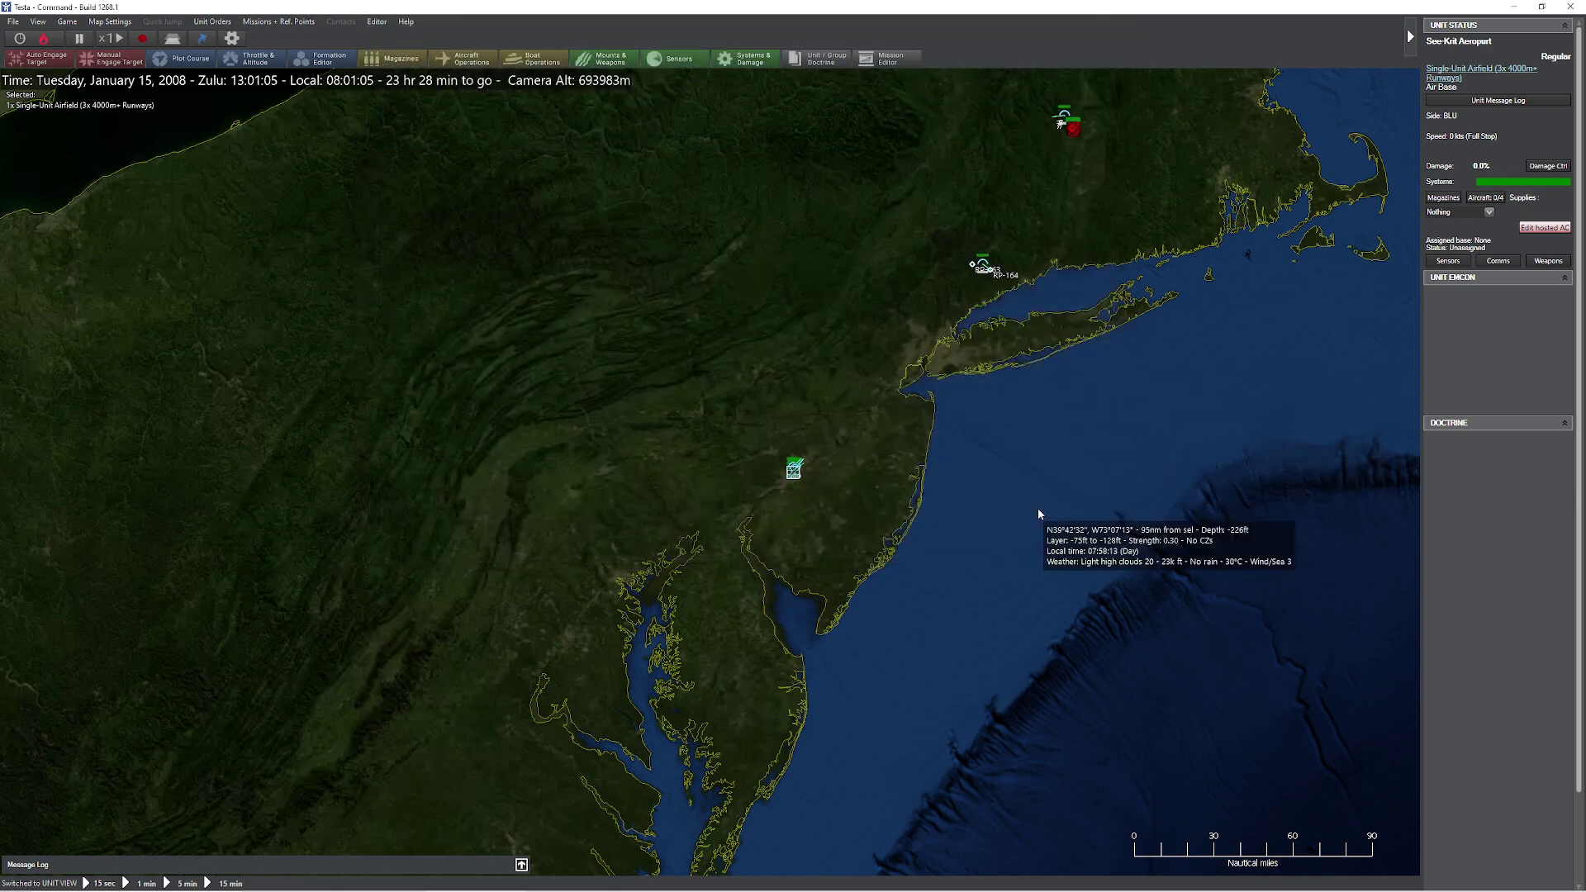
{"action": "key", "text": "minus"}
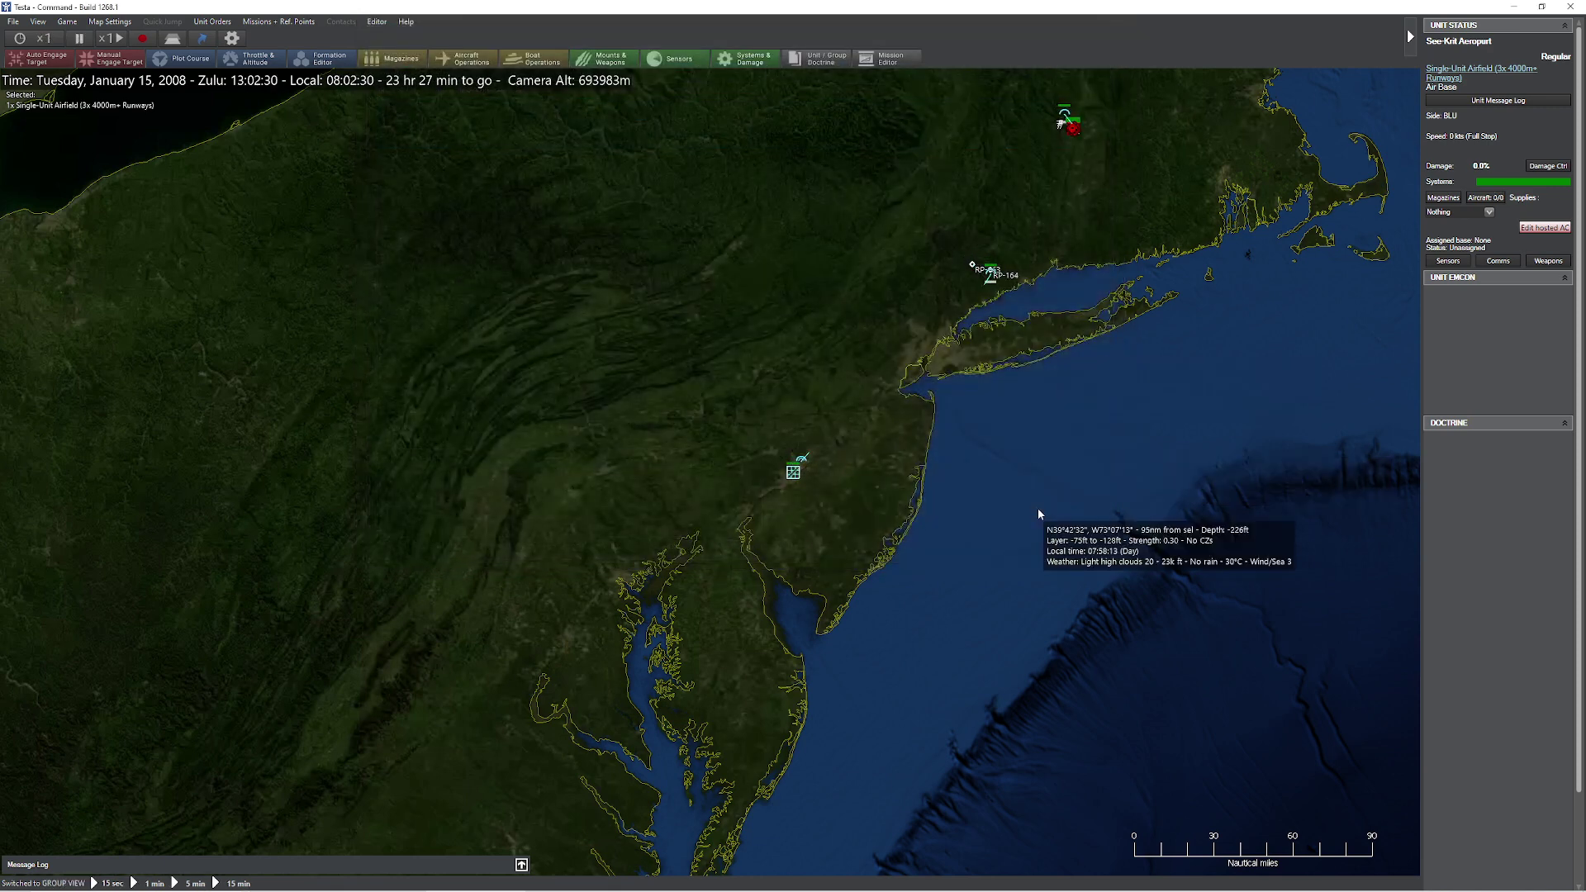
{"action": "left_click", "coordinate": [801, 460]}
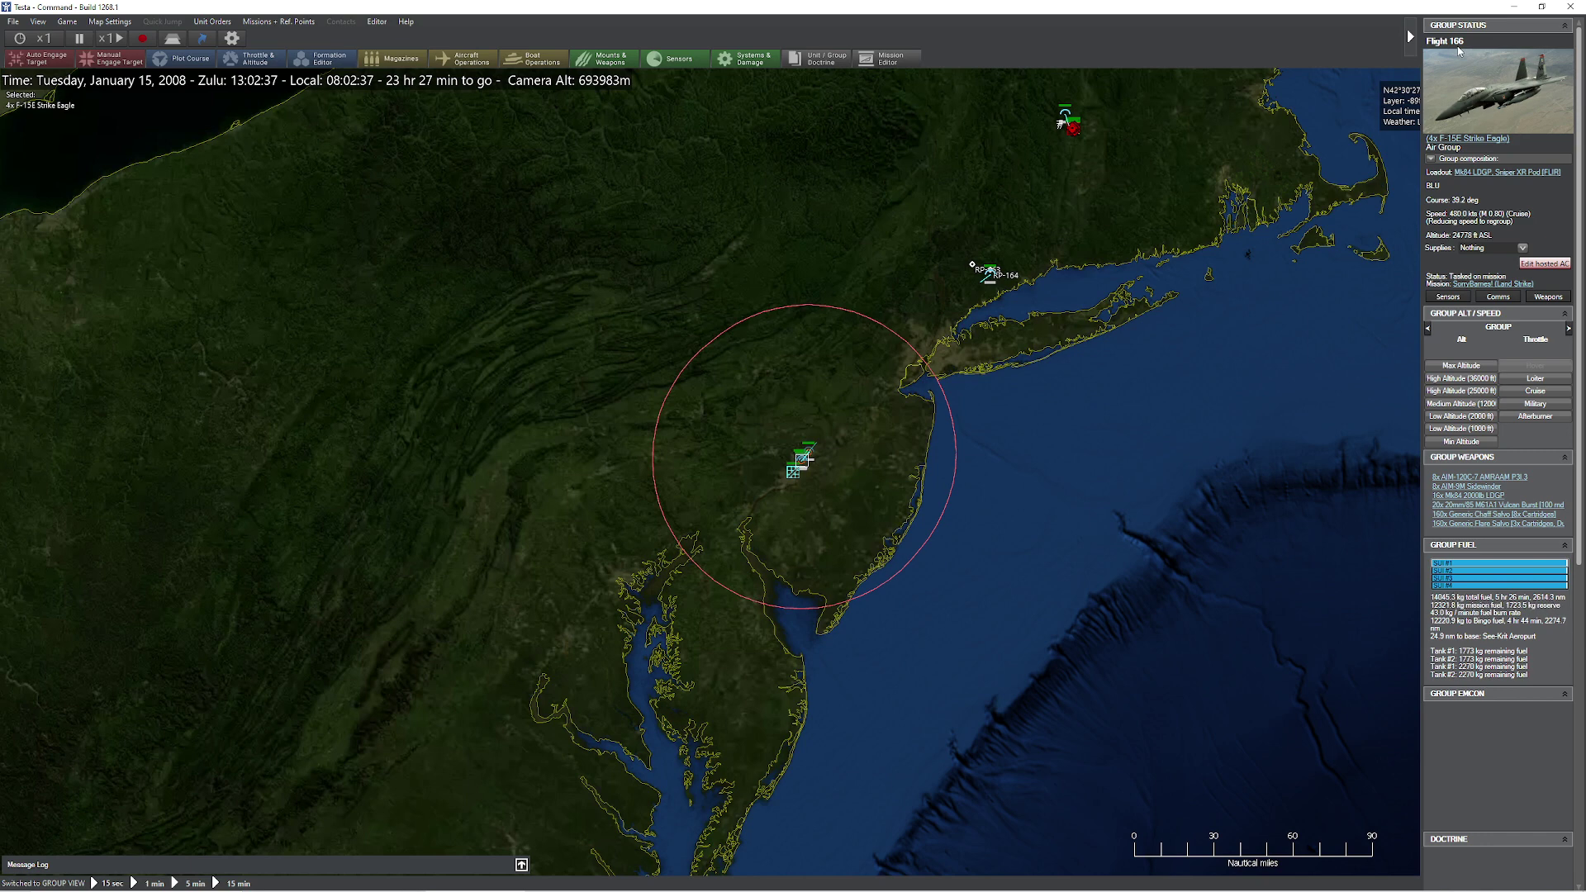
{"action": "key", "text": "ctrl+F11"}
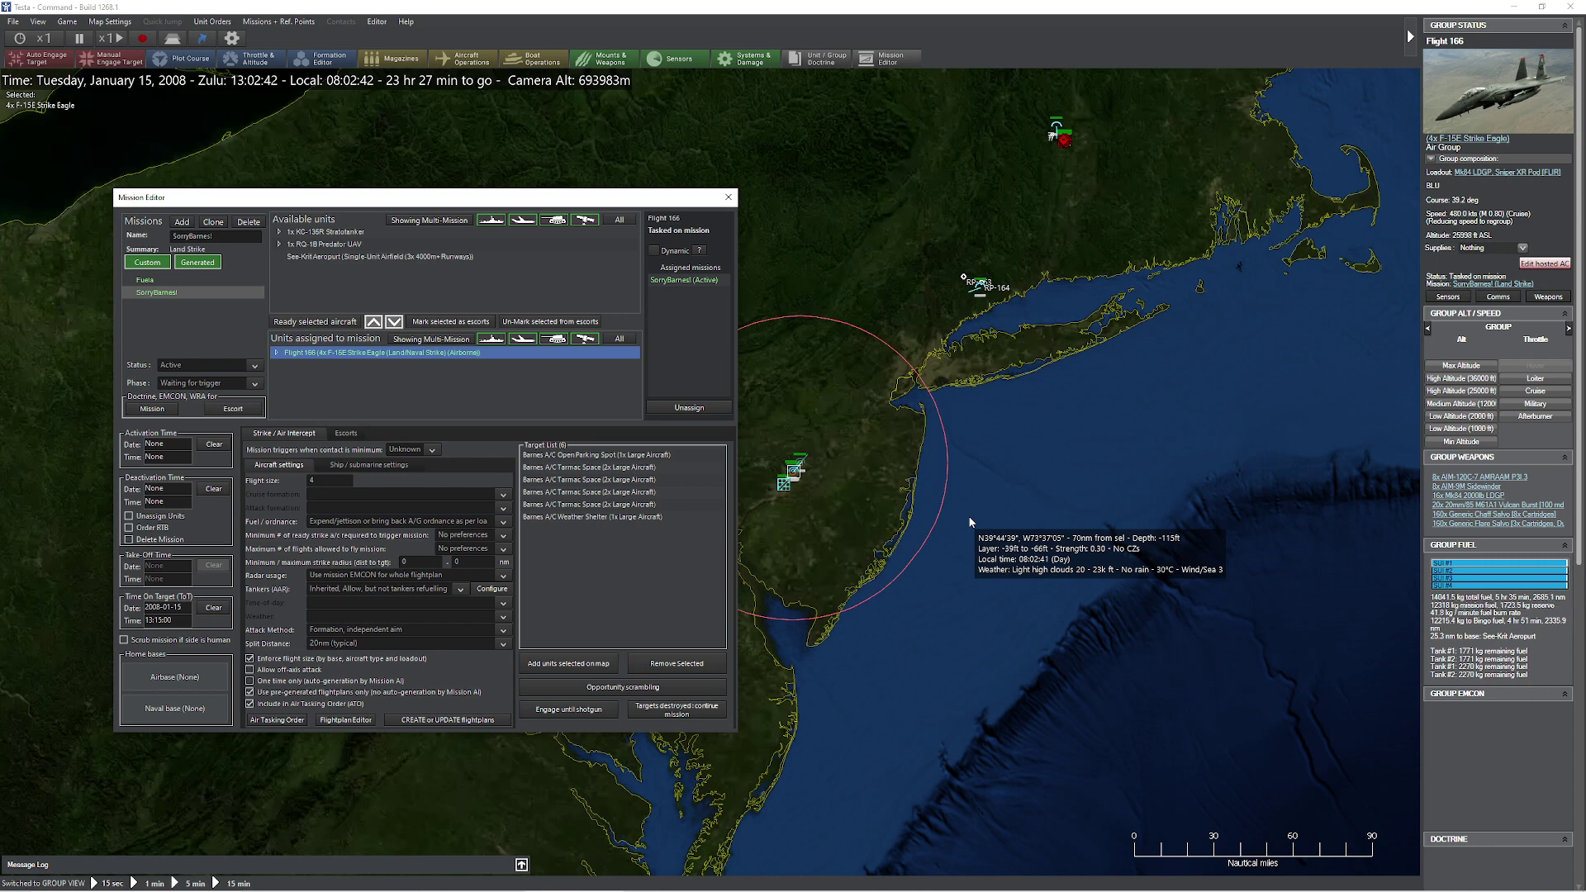
{"action": "left_click", "coordinate": [346, 721]}
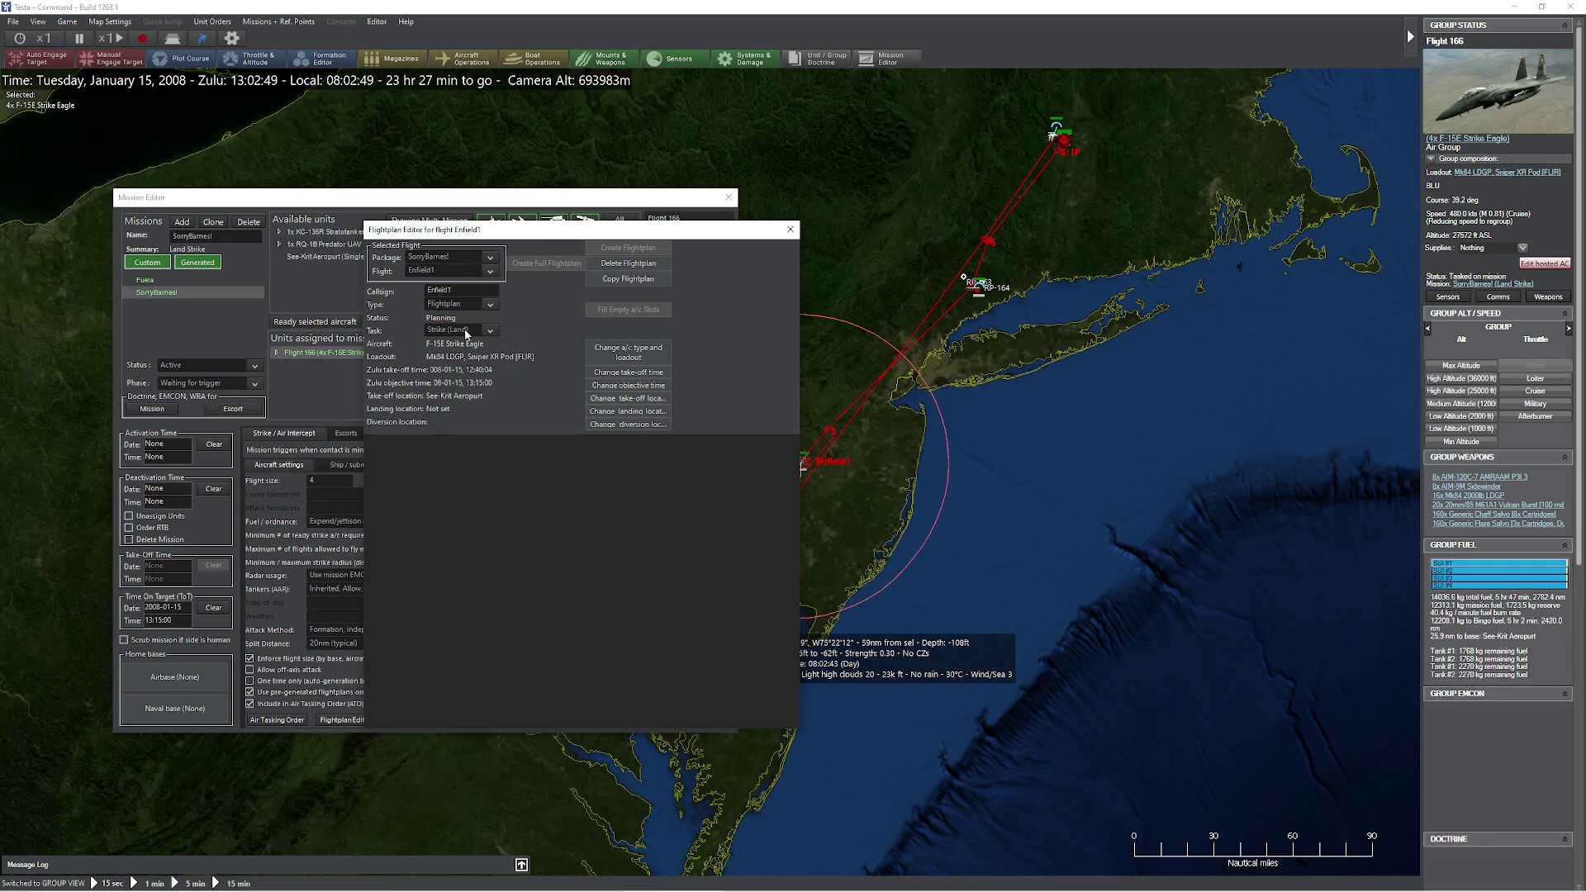
{"action": "left_click", "coordinate": [426, 274]}
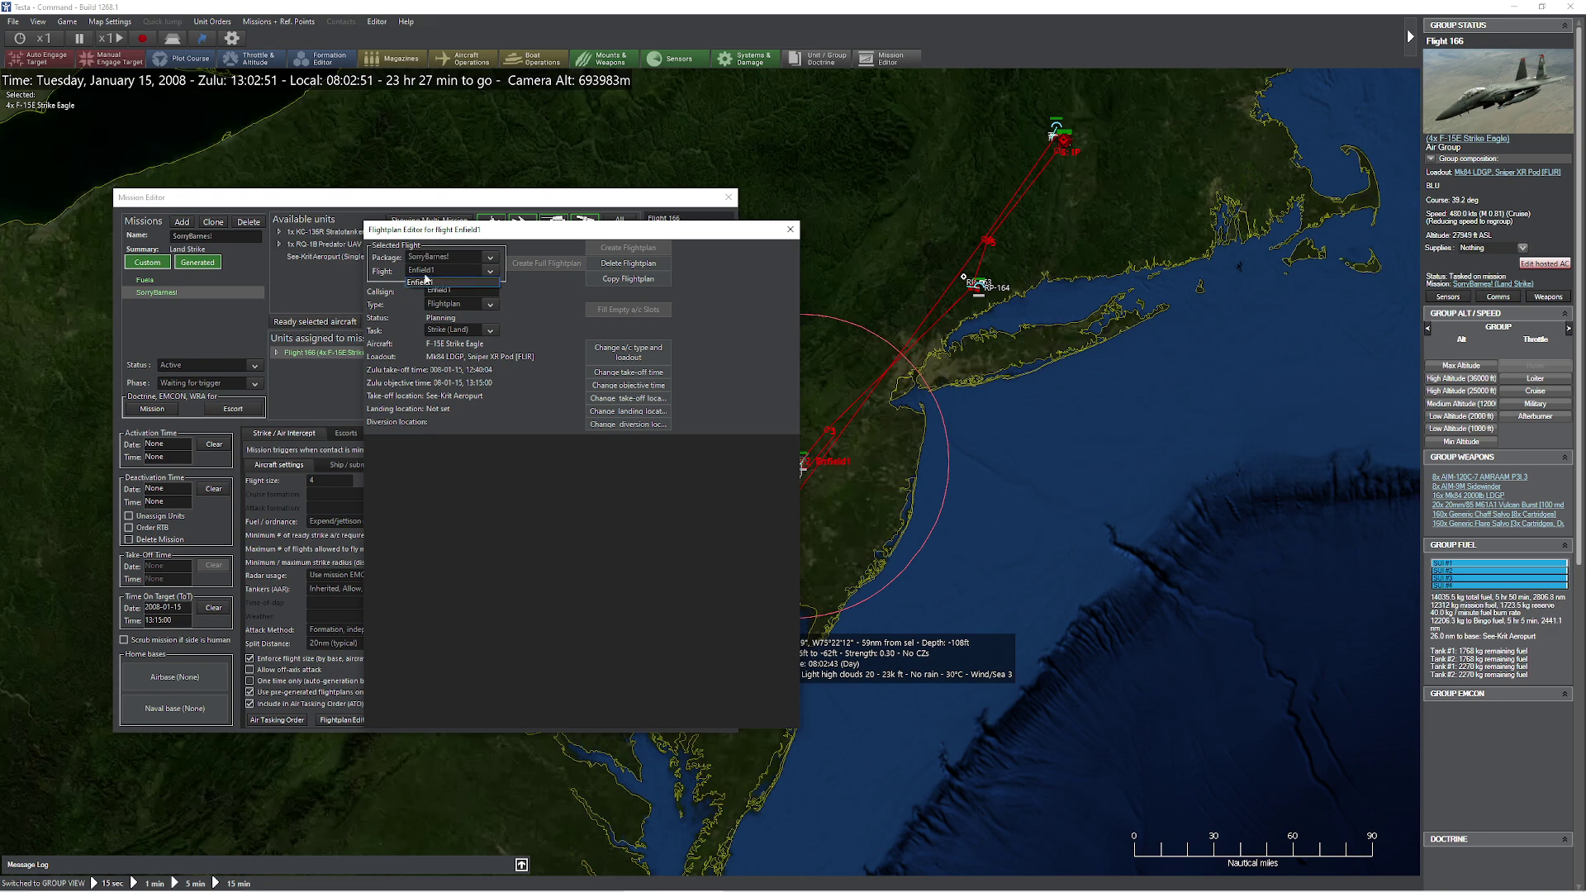
{"action": "left_click", "coordinate": [423, 282]}
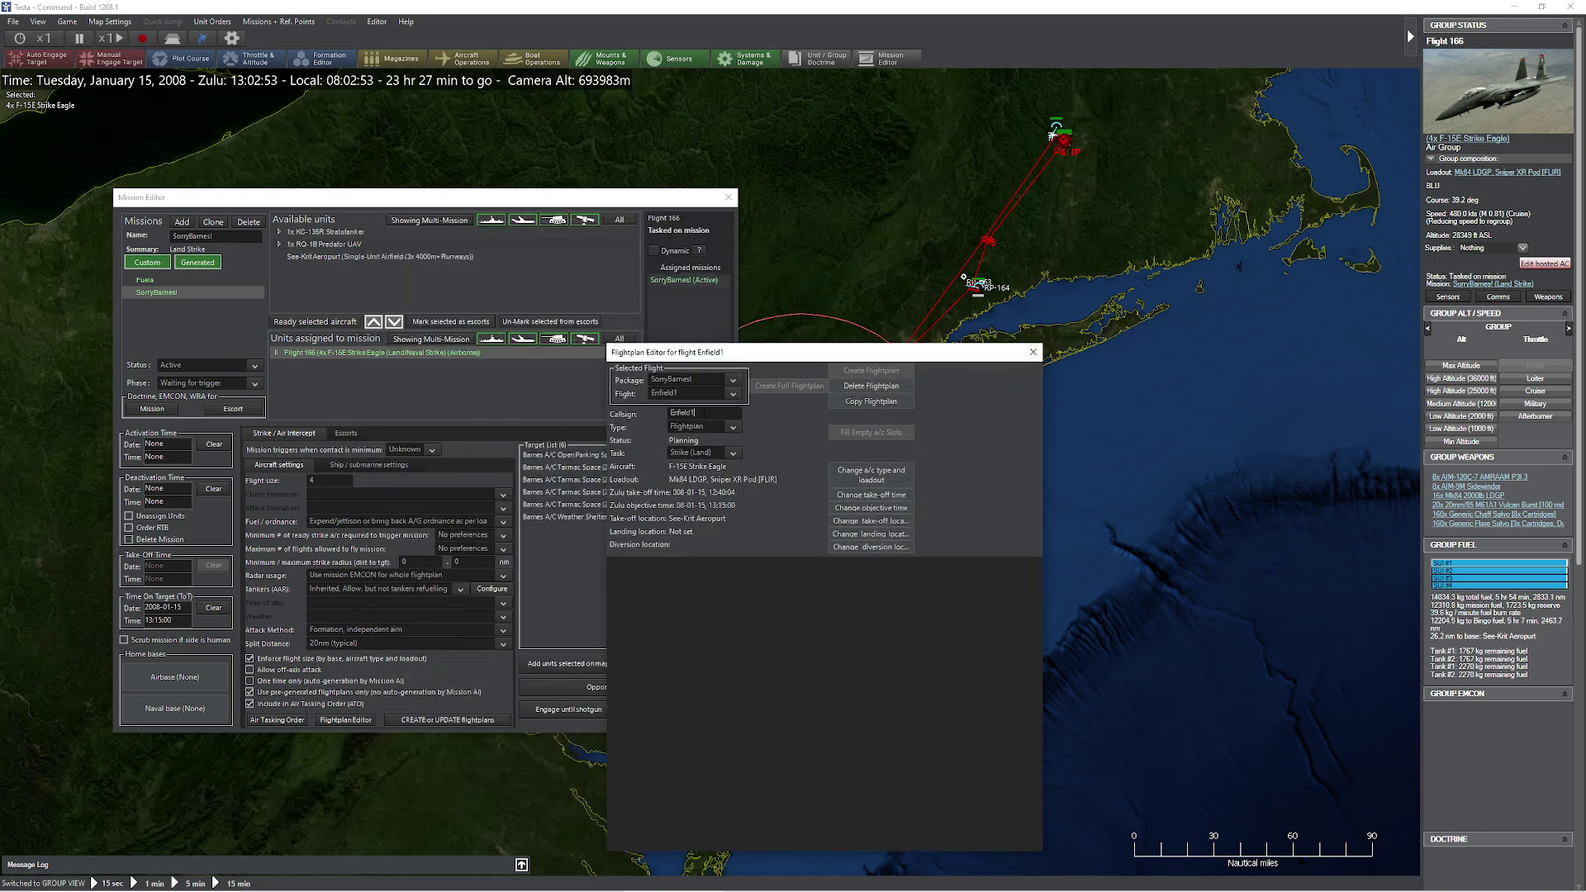
{"action": "left_click", "coordinate": [681, 381]}
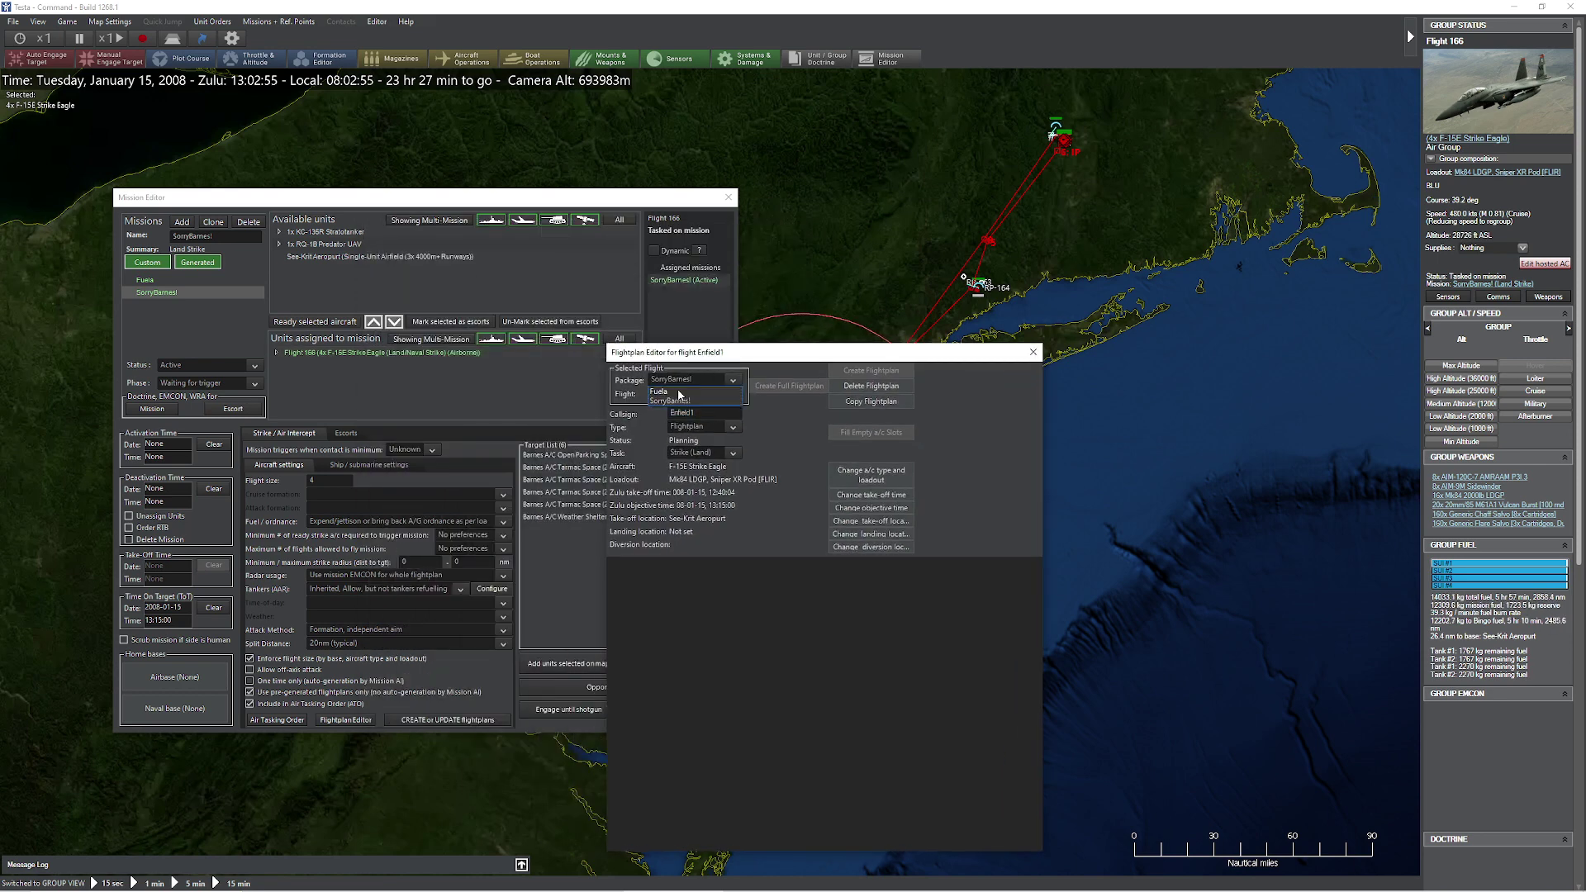
{"action": "left_click", "coordinate": [674, 375]}
{"action": "left_click", "coordinate": [384, 353]}
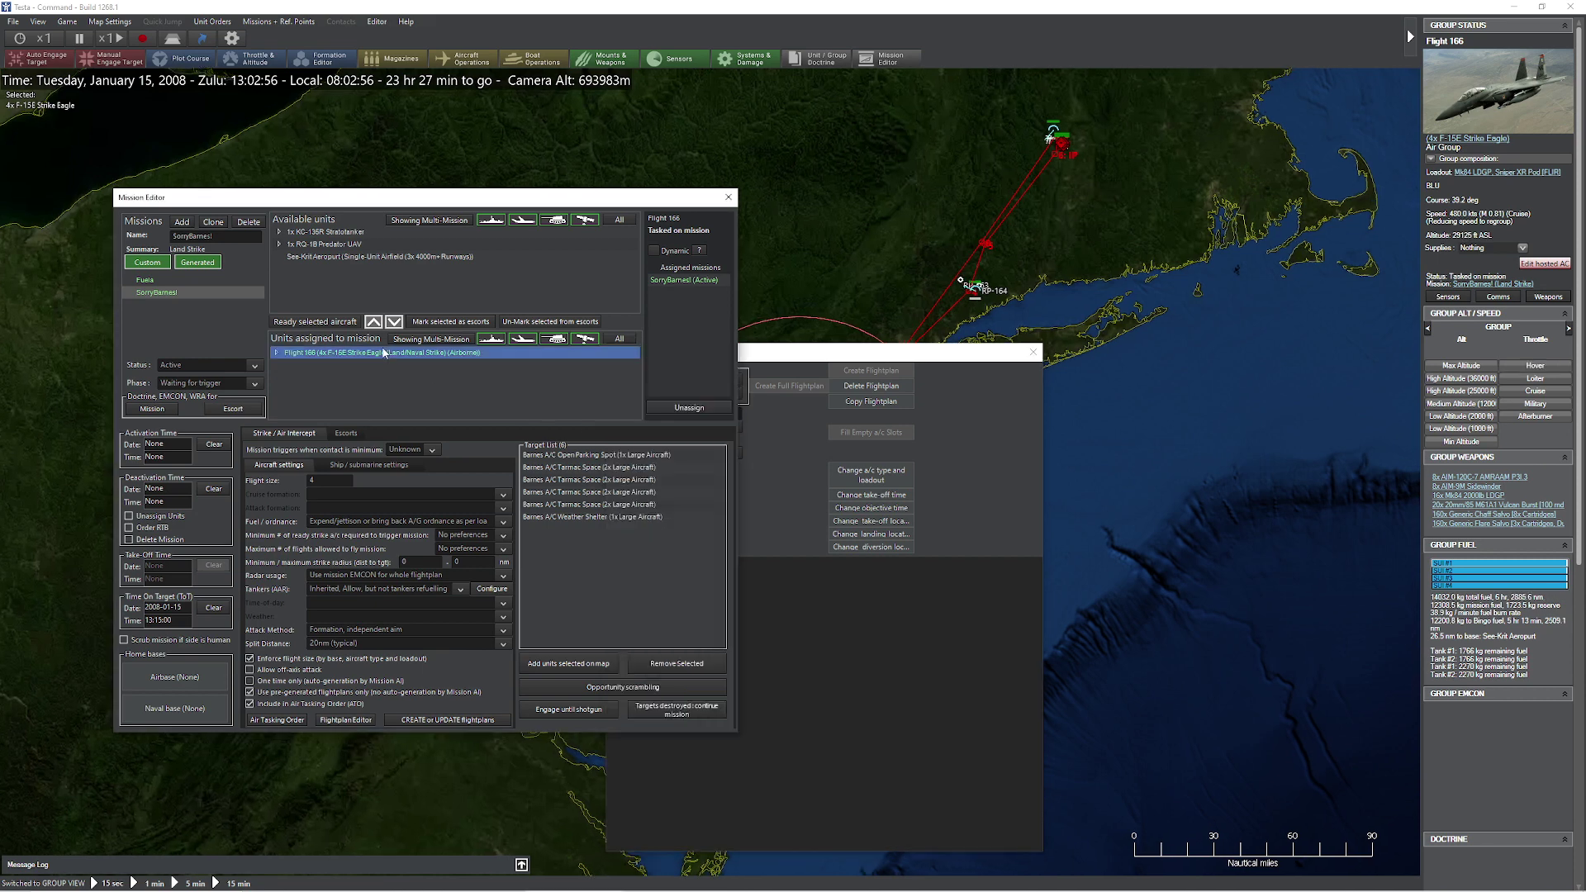
{"action": "double_click", "coordinate": [384, 353]}
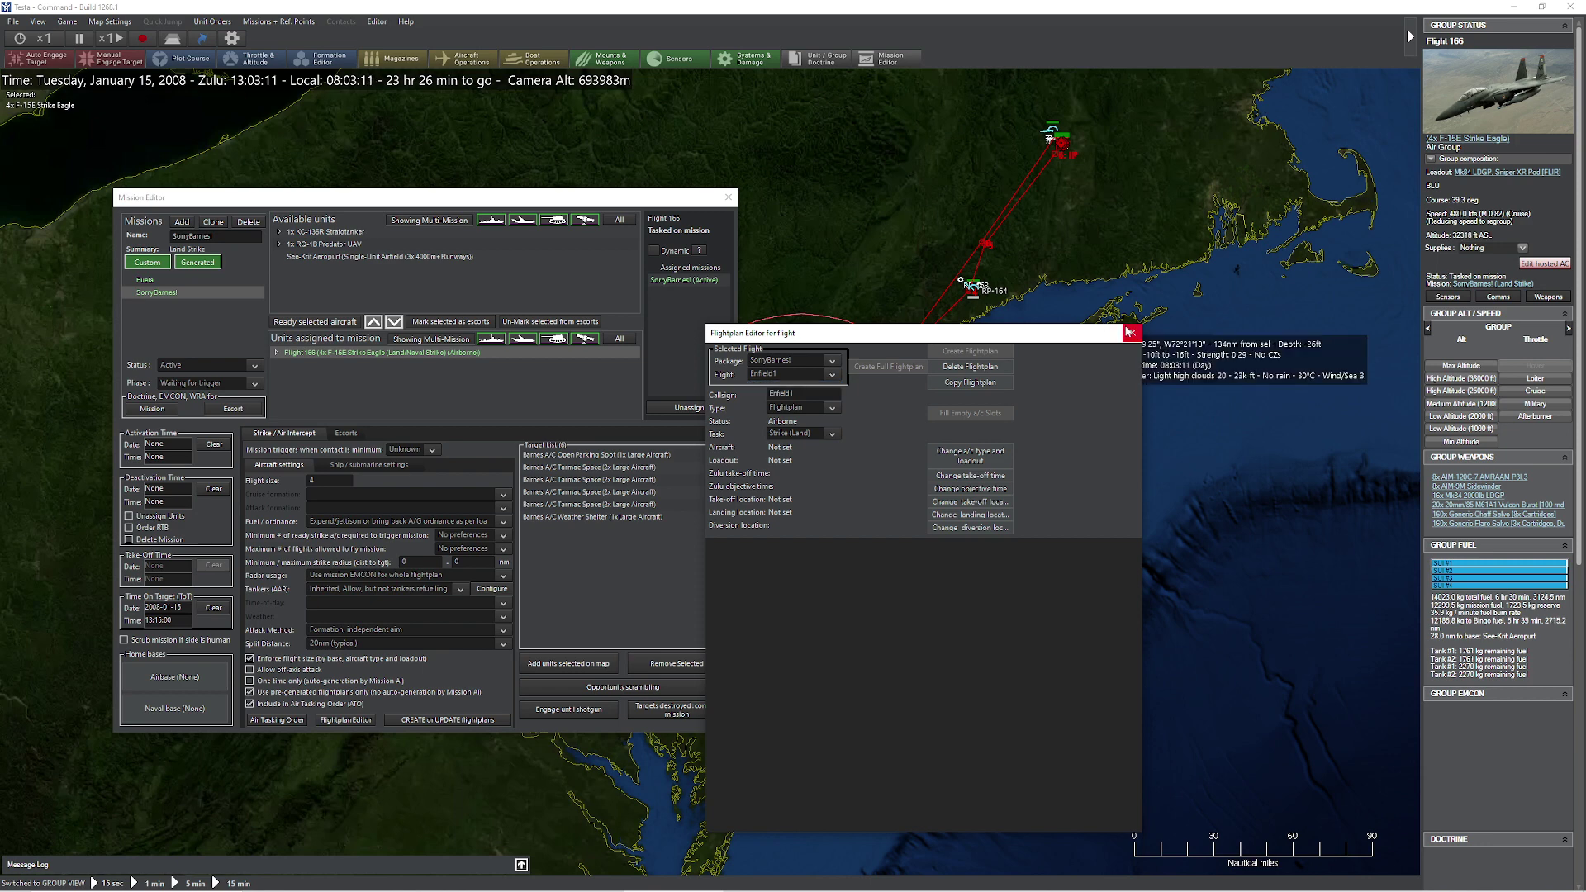
{"action": "left_click", "coordinate": [1129, 331]}
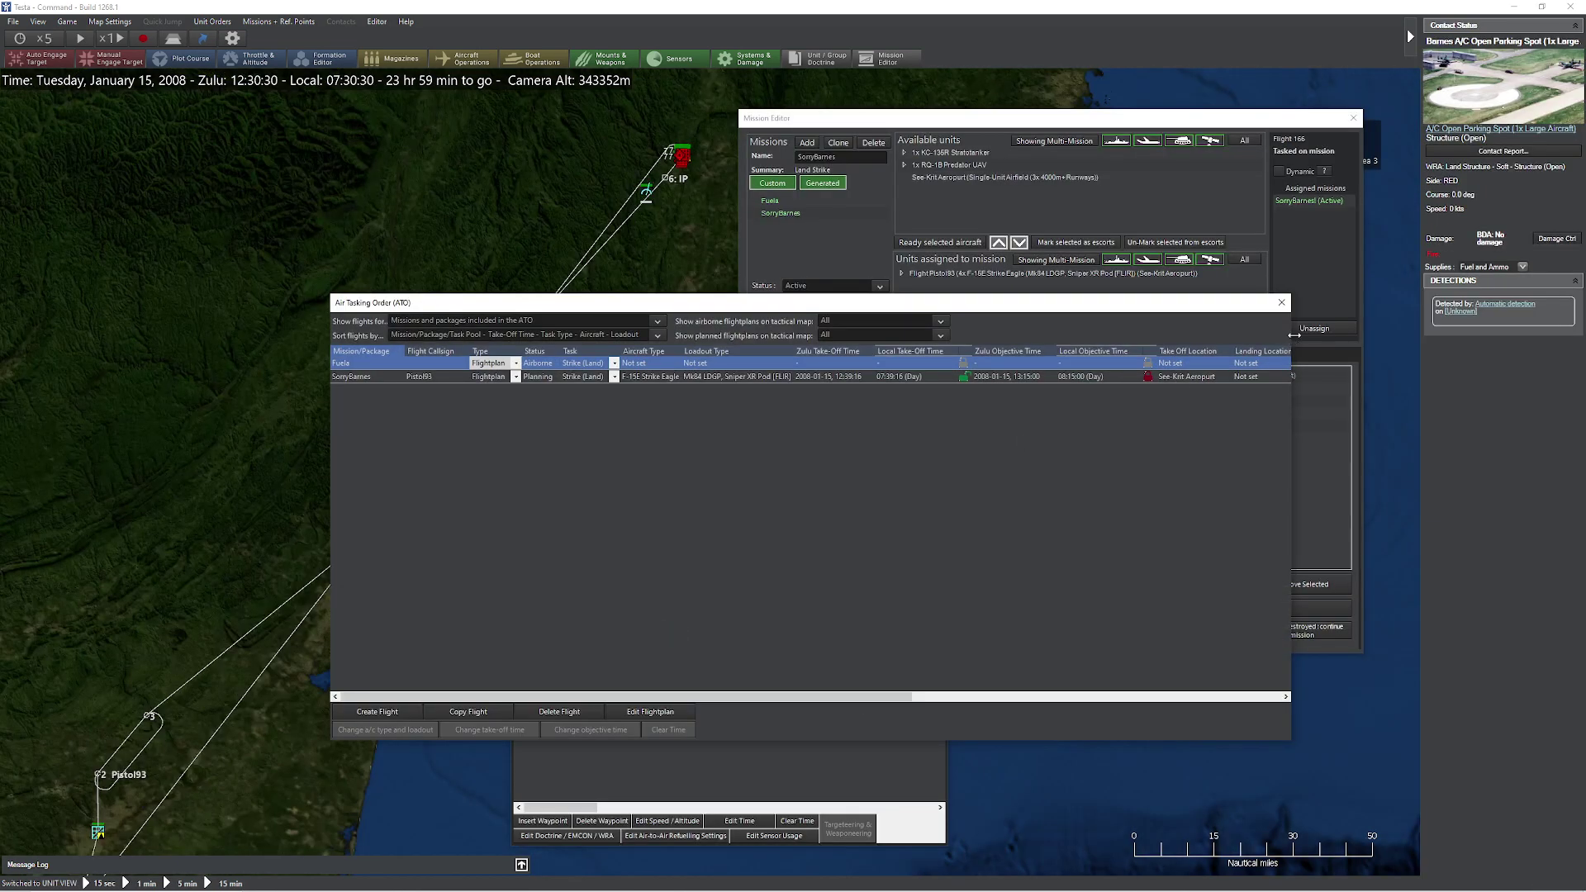
- Assign Pistol93's air-to-air refuelling to the Fuela mission with 'Tanker follows receiver's flightplan' unchecked
{"action": "left_click", "coordinate": [1282, 302]}
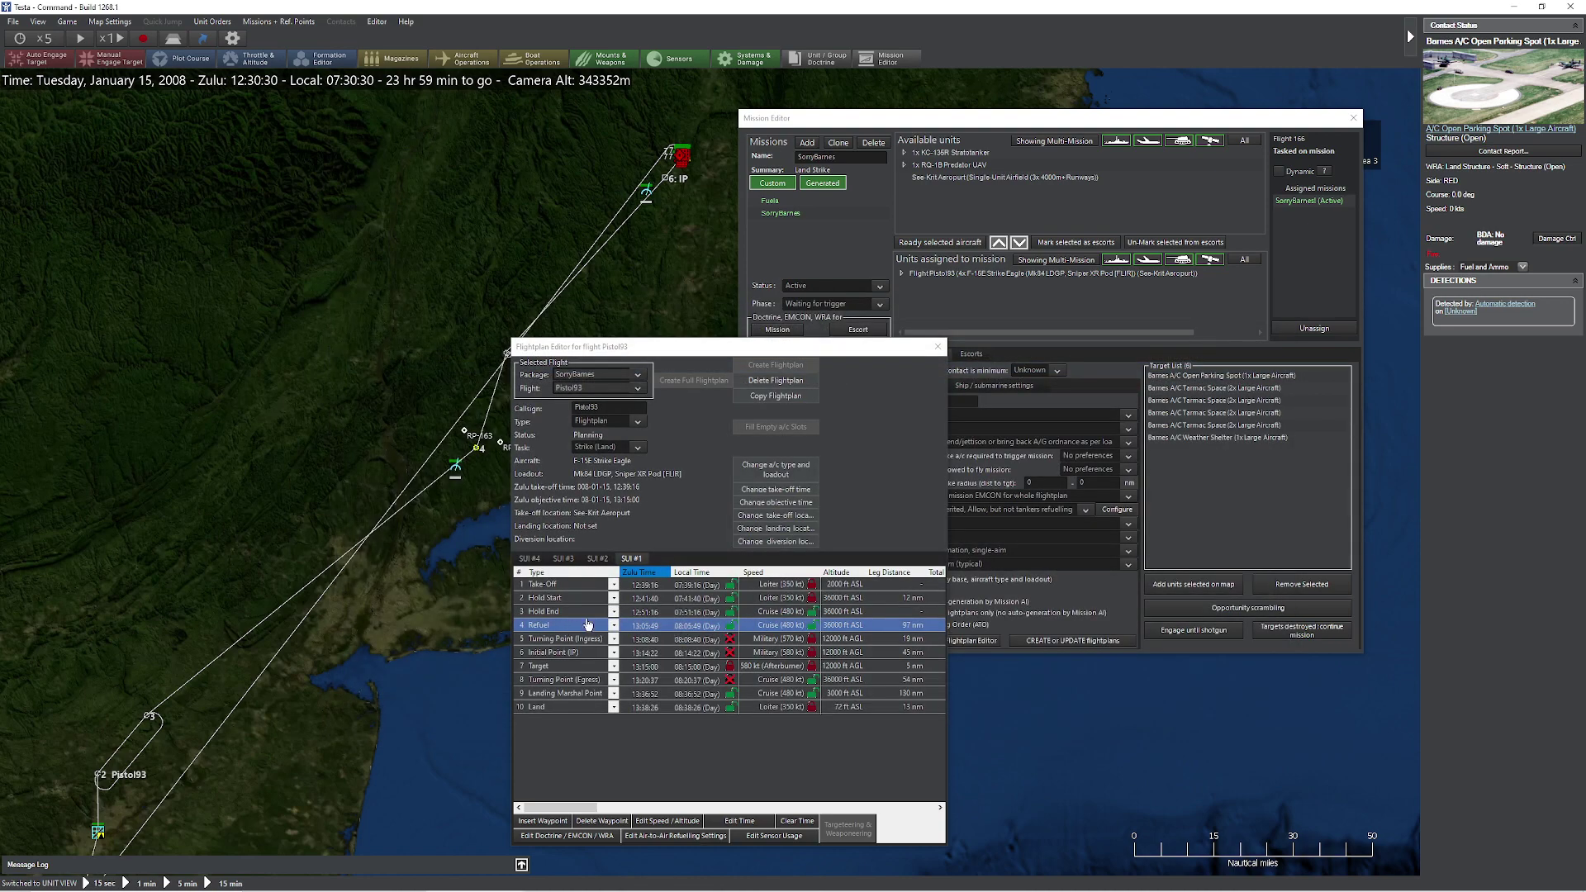
{"action": "left_click", "coordinate": [665, 836]}
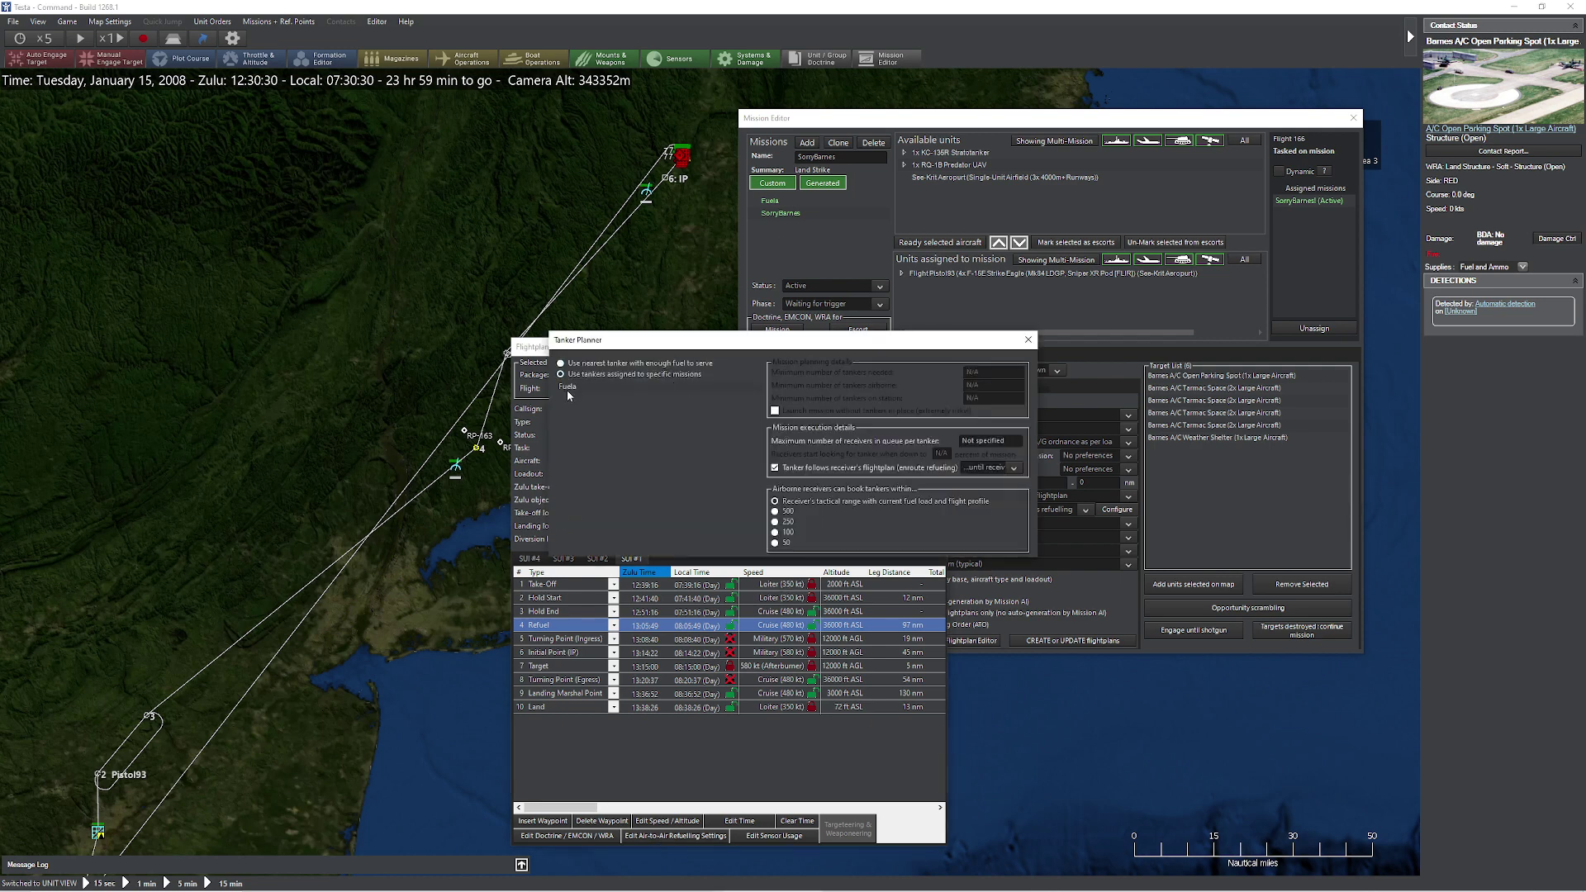
{"action": "left_click", "coordinate": [567, 390]}
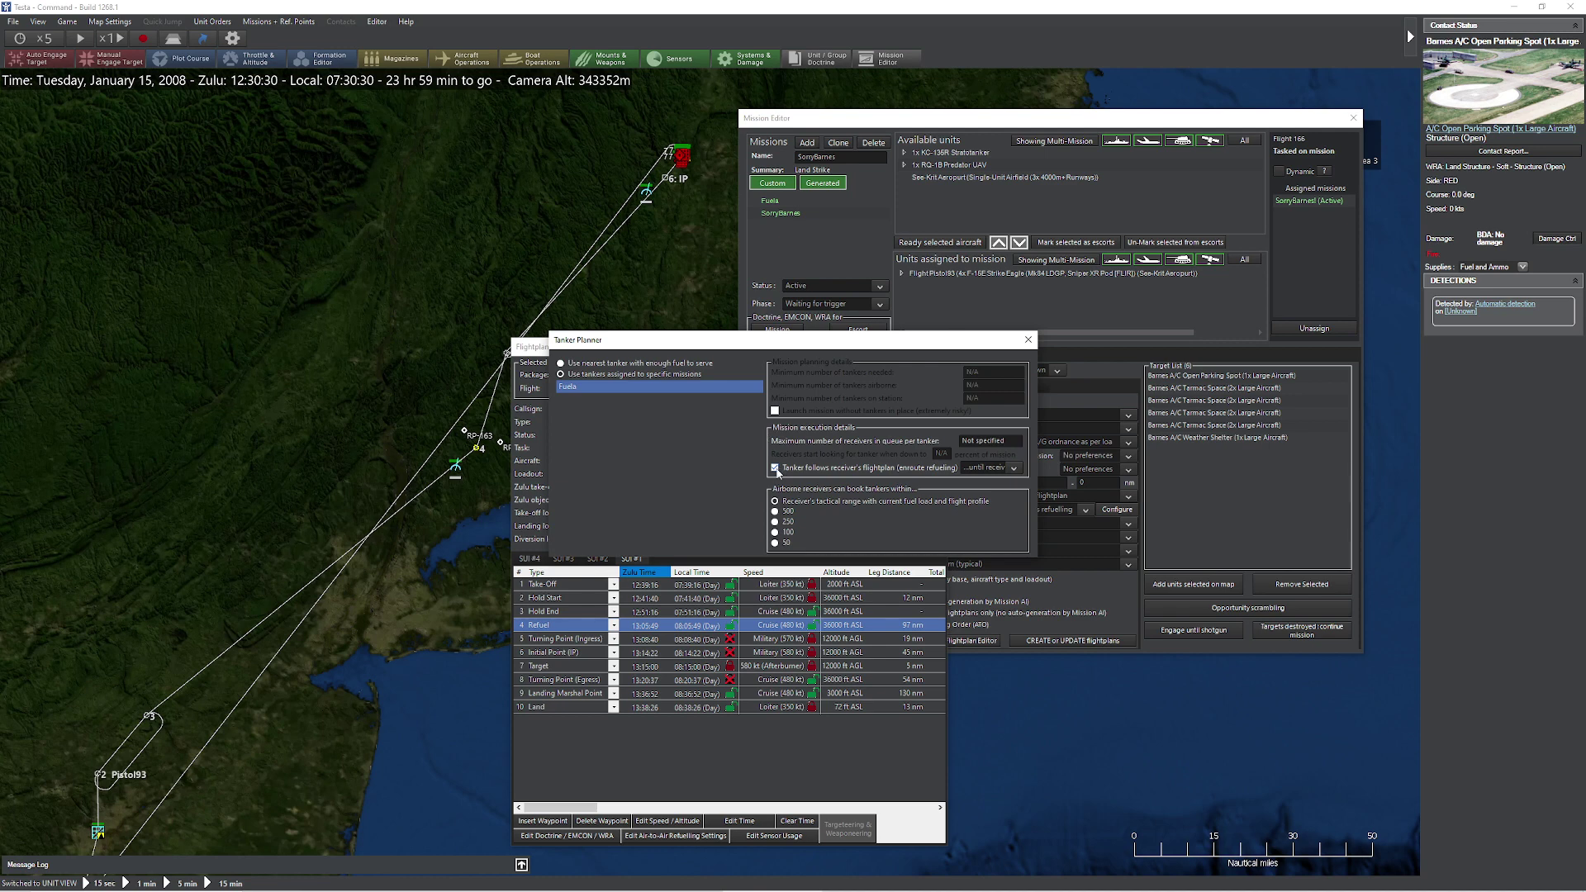
{"action": "left_click", "coordinate": [847, 471]}
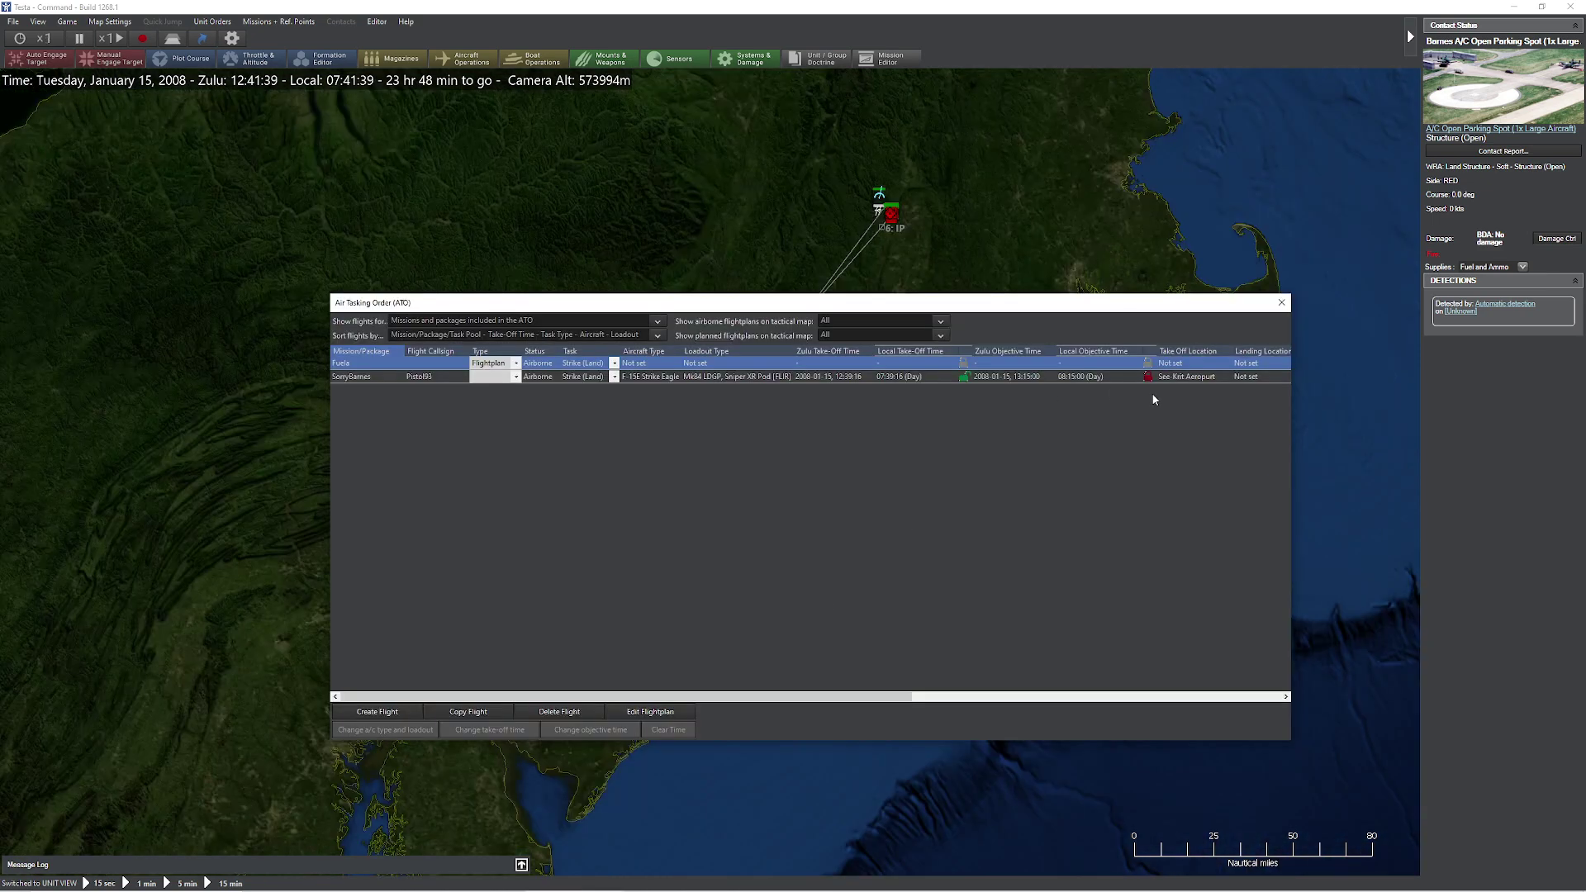
- Select Pistol93, raise time compression to x15, and zoom and pan toward the IP
{"action": "left_click", "coordinate": [1282, 303]}
{"action": "scroll", "coordinate": [578, 628], "scroll_direction": "up", "scroll_amount": 2}
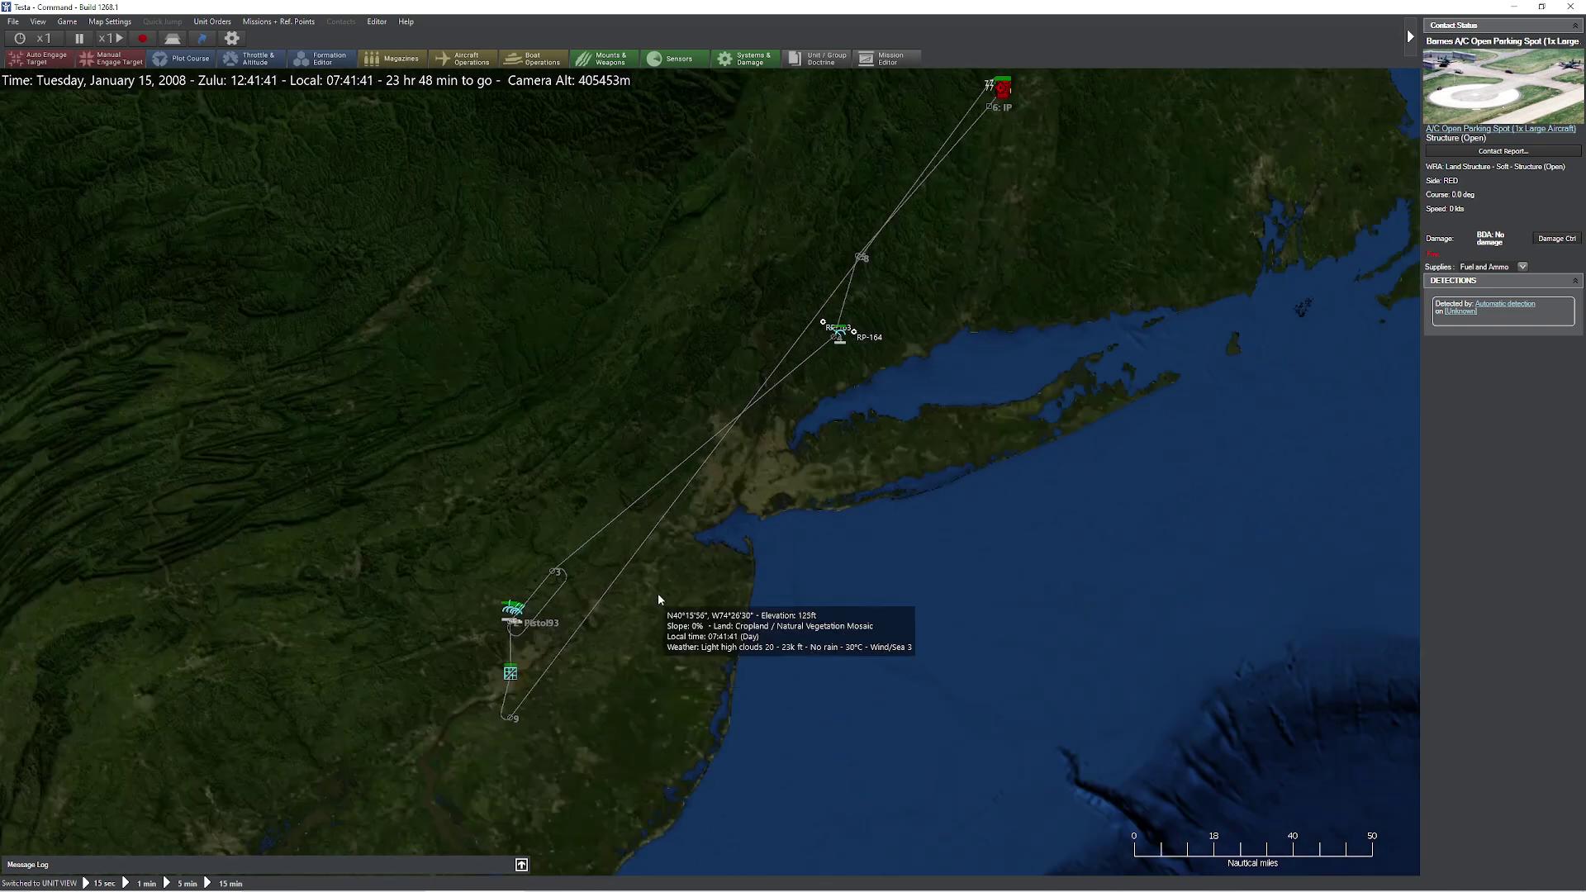
{"action": "left_click", "coordinate": [548, 618]}
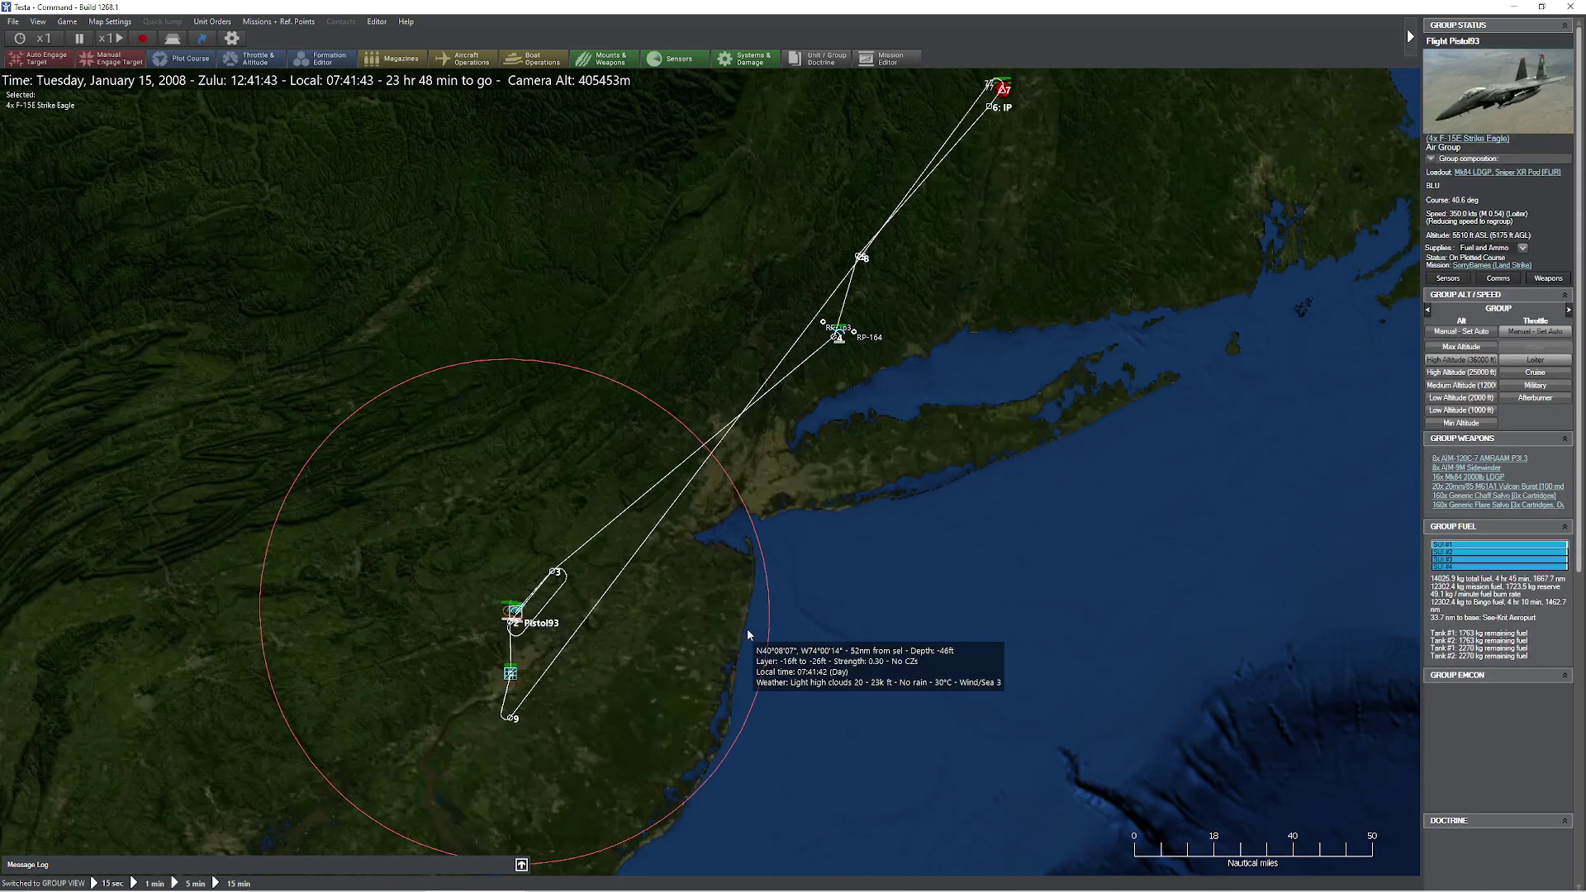
{"action": "key", "text": "plus"}
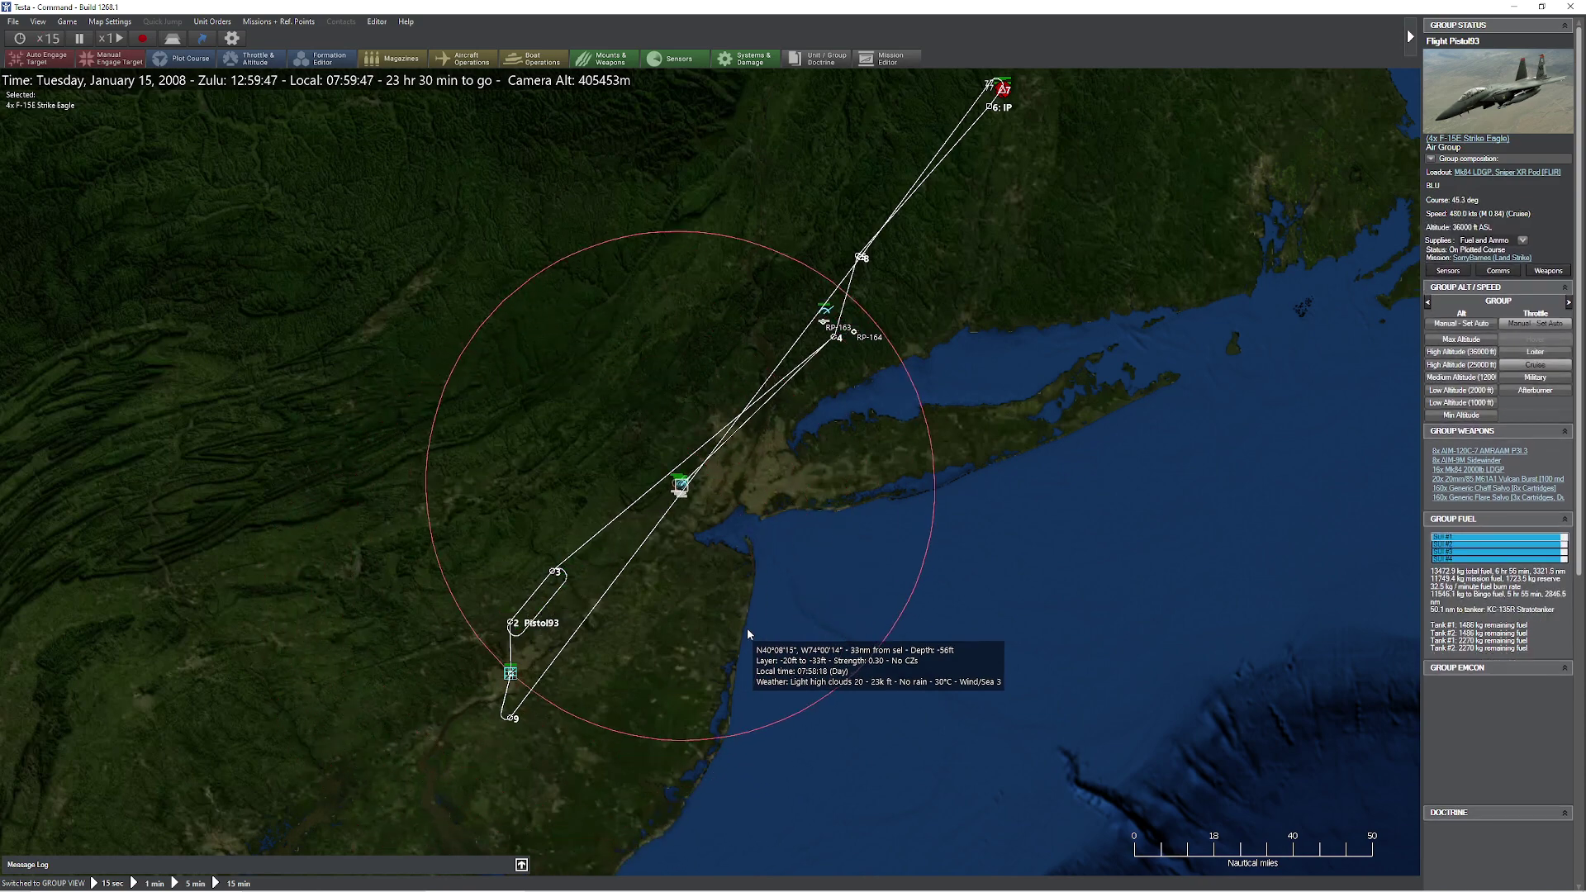
{"action": "key", "text": "minus"}
{"action": "scroll", "coordinate": [749, 633], "scroll_direction": "up", "scroll_amount": 3}
{"action": "key", "text": "plus"}
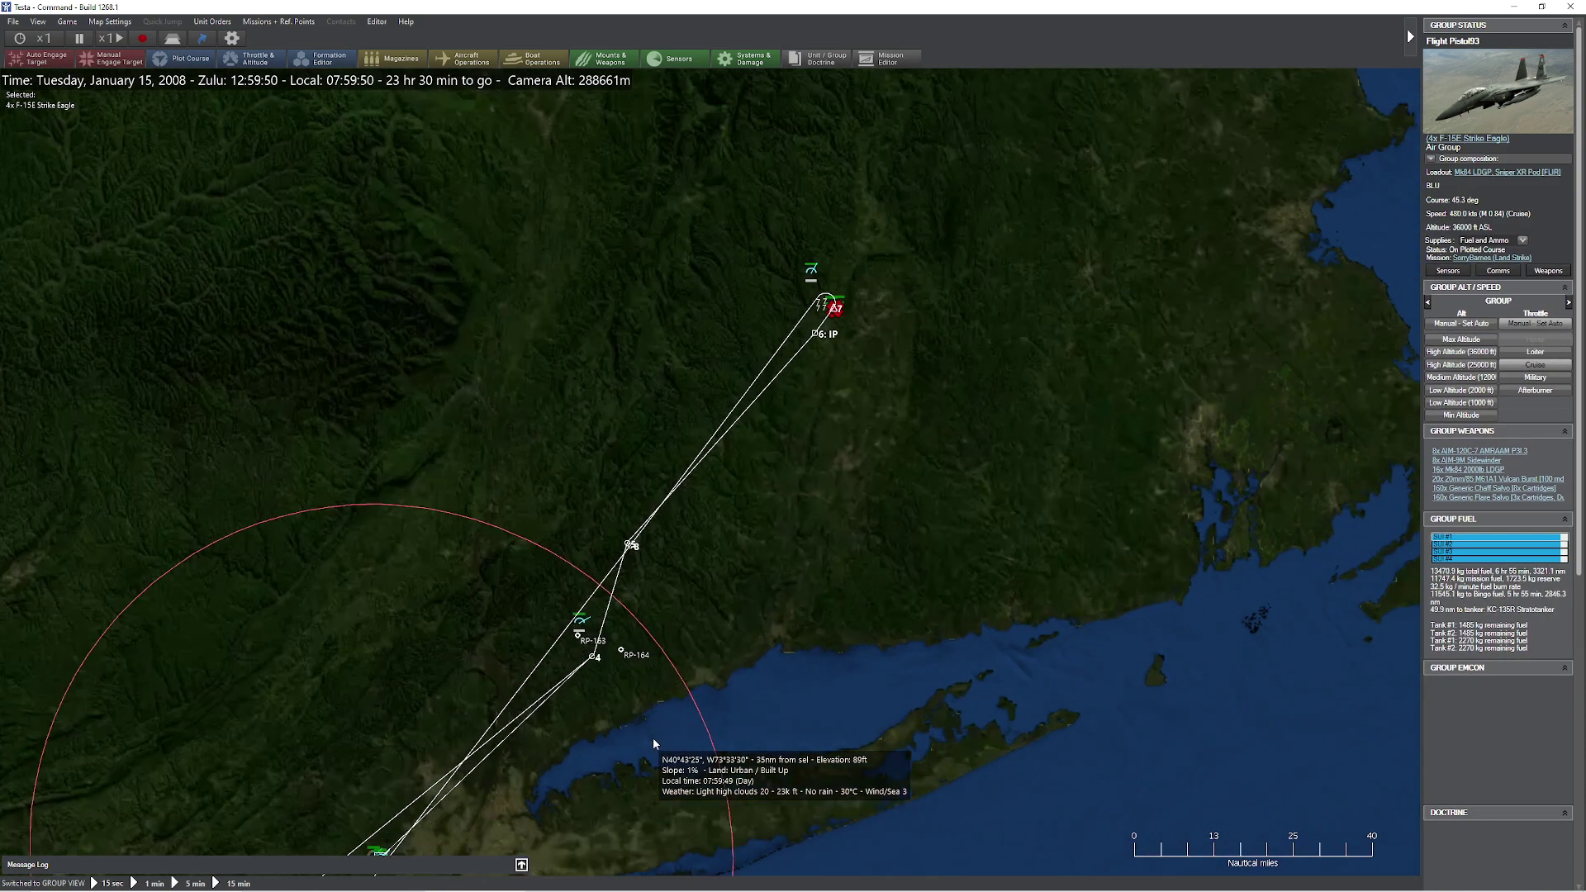
{"action": "key", "text": "plus"}
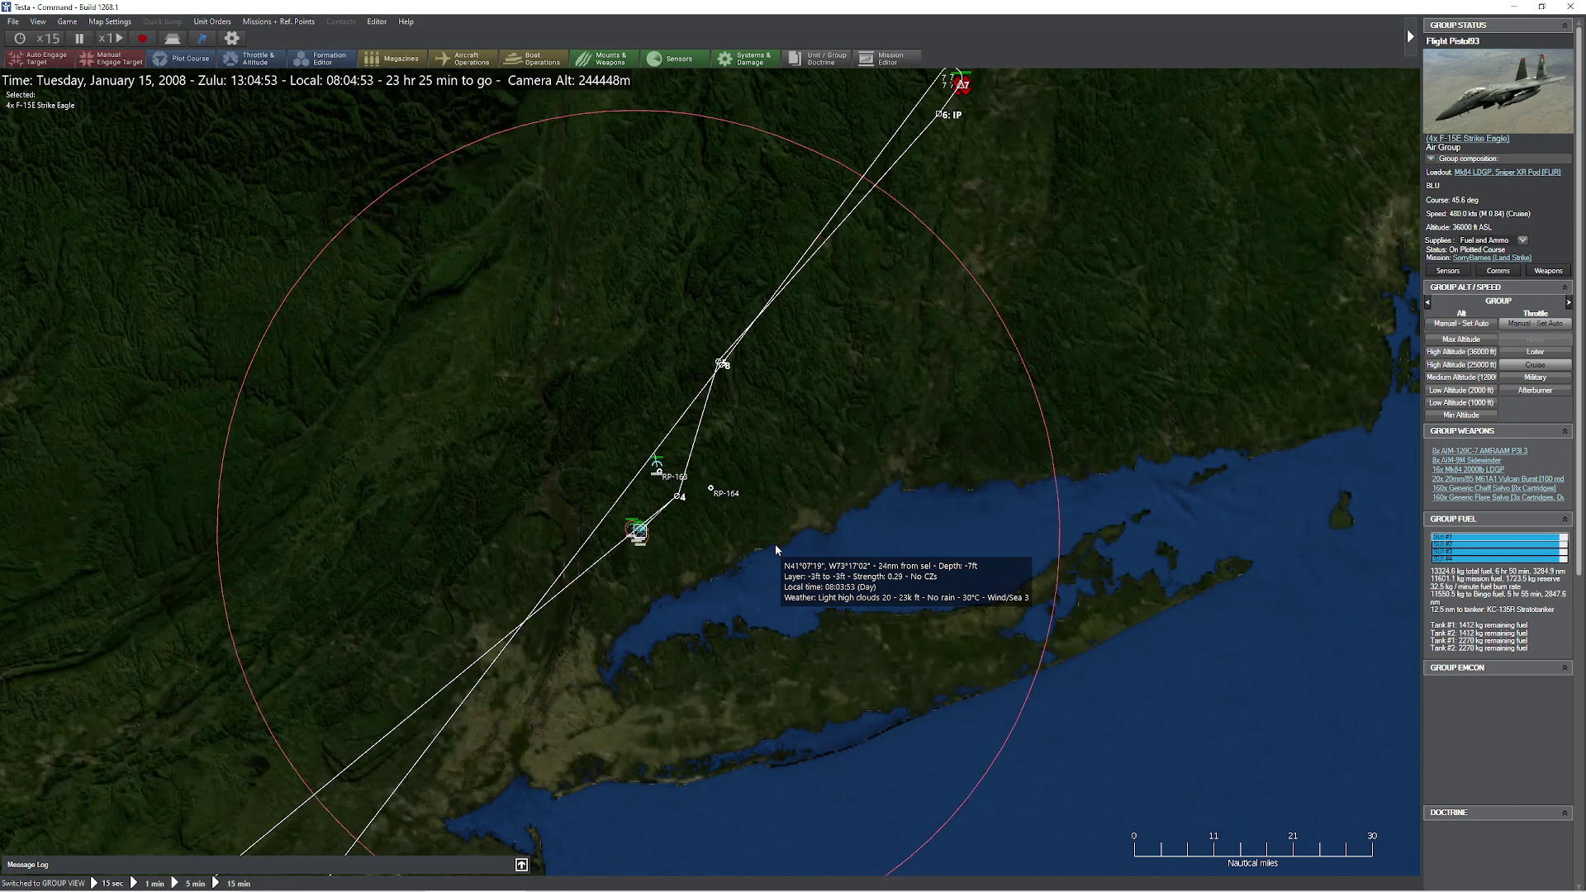
{"action": "scroll", "coordinate": [775, 544], "scroll_direction": "up", "scroll_amount": 2}
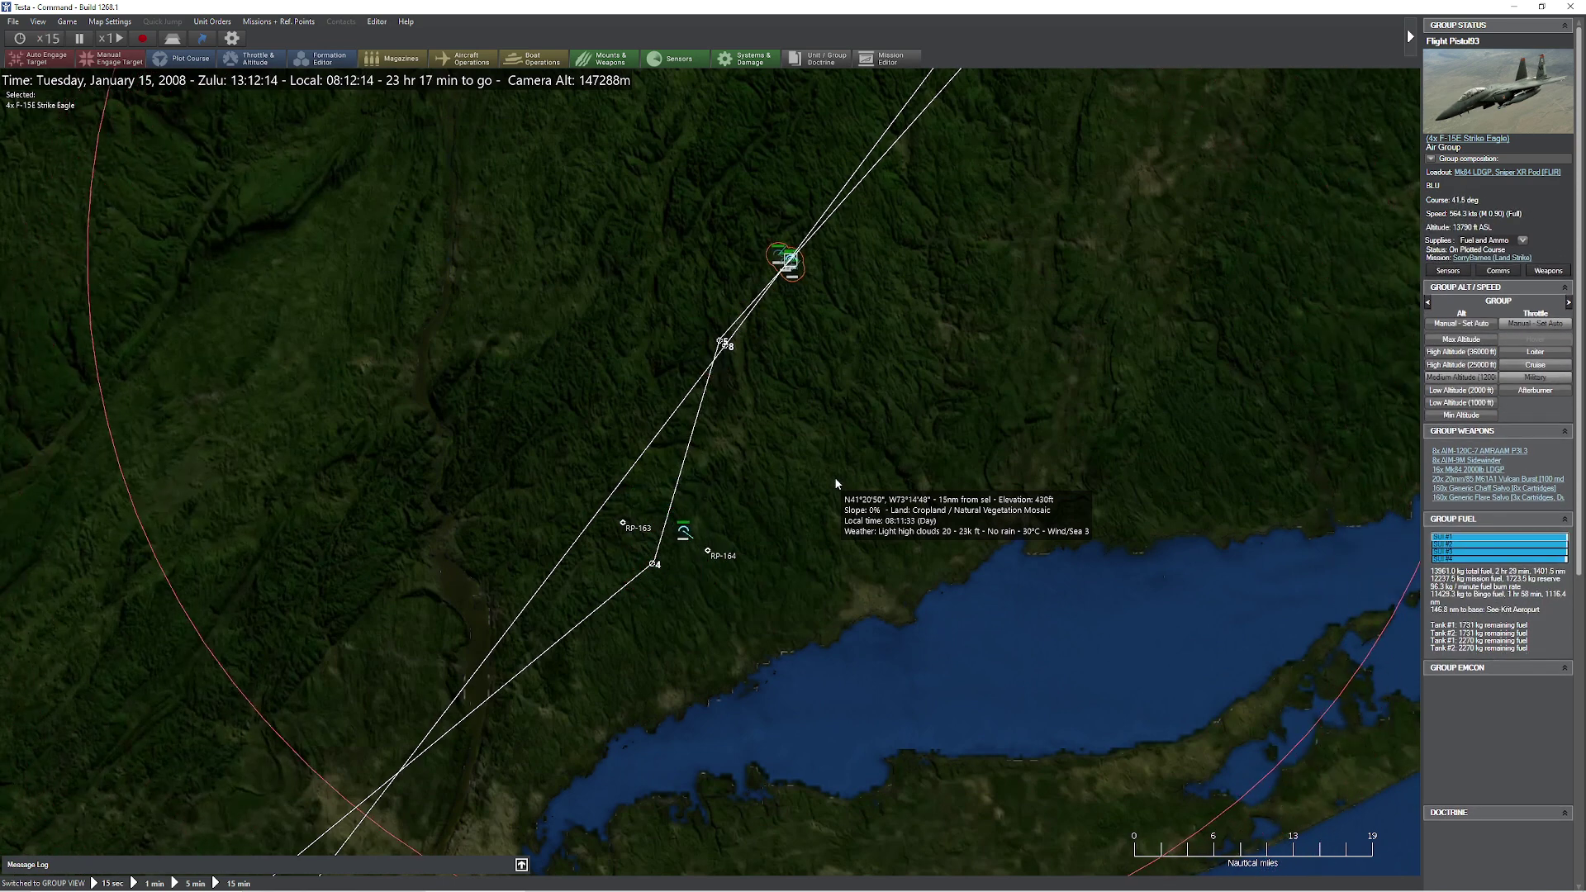
{"action": "left_click_drag", "start_coordinate": [1118, 180], "coordinate": [771, 527]}
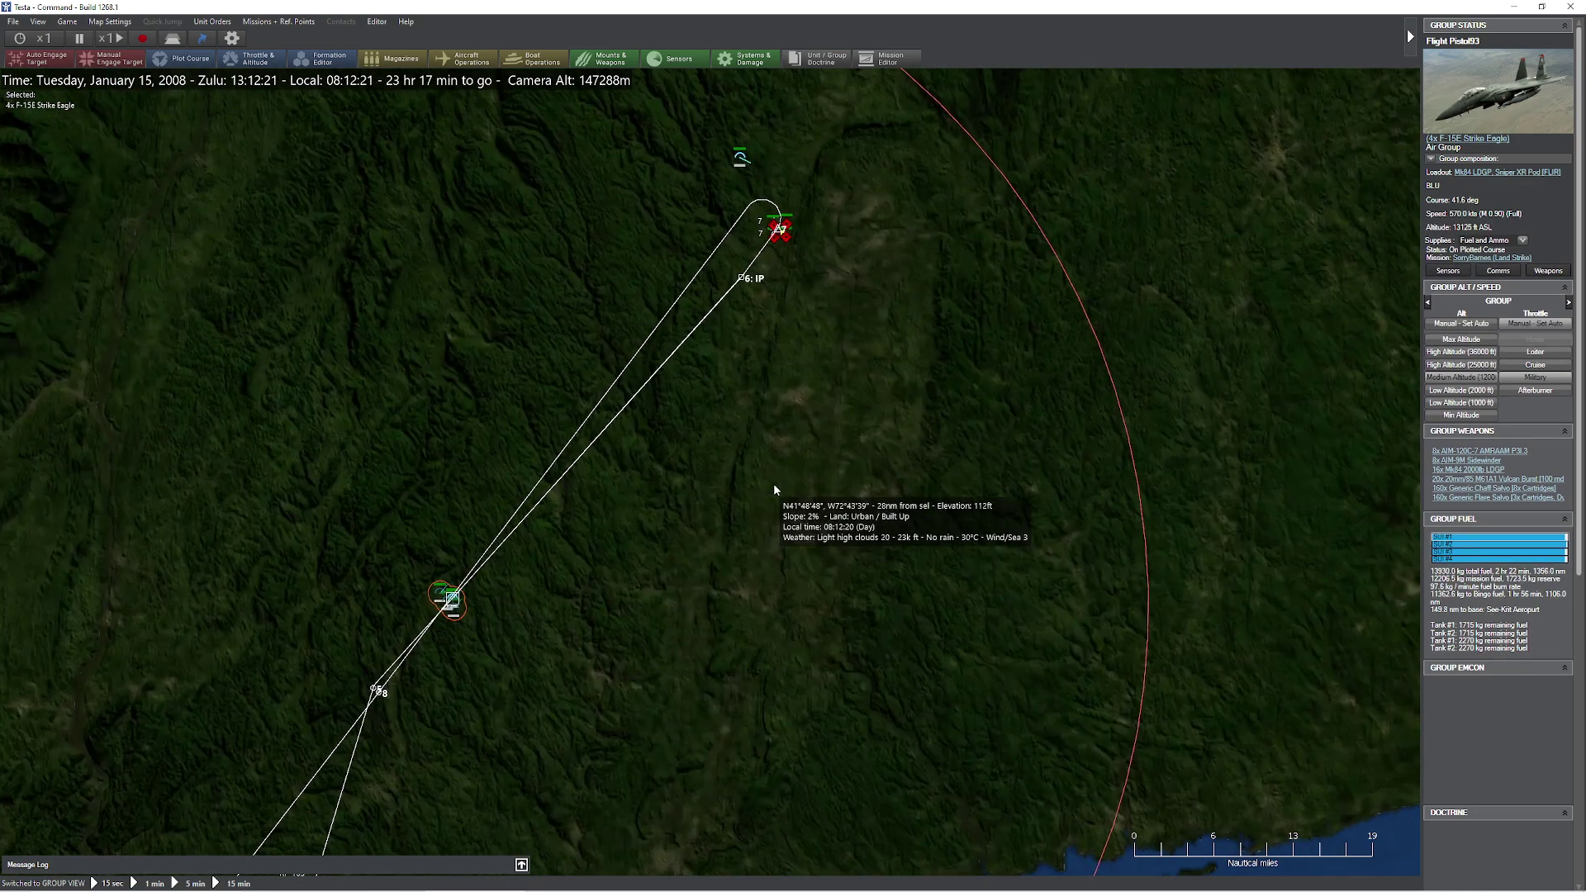
- Run time at x15 while centering and zooming the map on the flight and the airport target
{"action": "left_click_drag", "start_coordinate": [815, 383], "coordinate": [777, 474]}
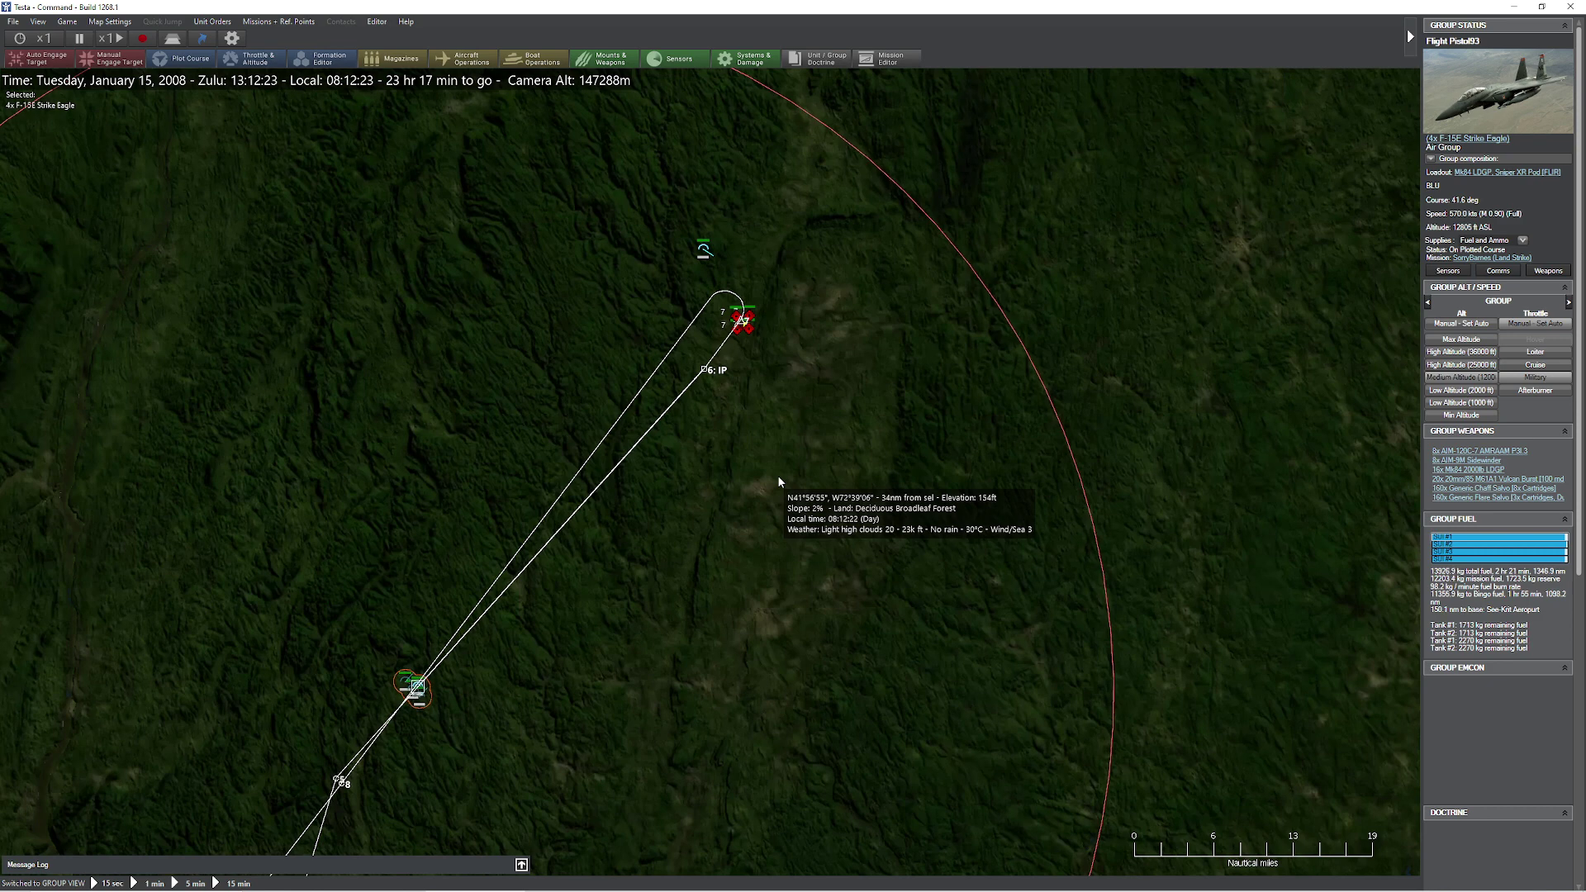
{"action": "key", "text": "KP_Add"}
{"action": "key", "text": "KP_Add"}
{"action": "key", "text": "KP_Add"}
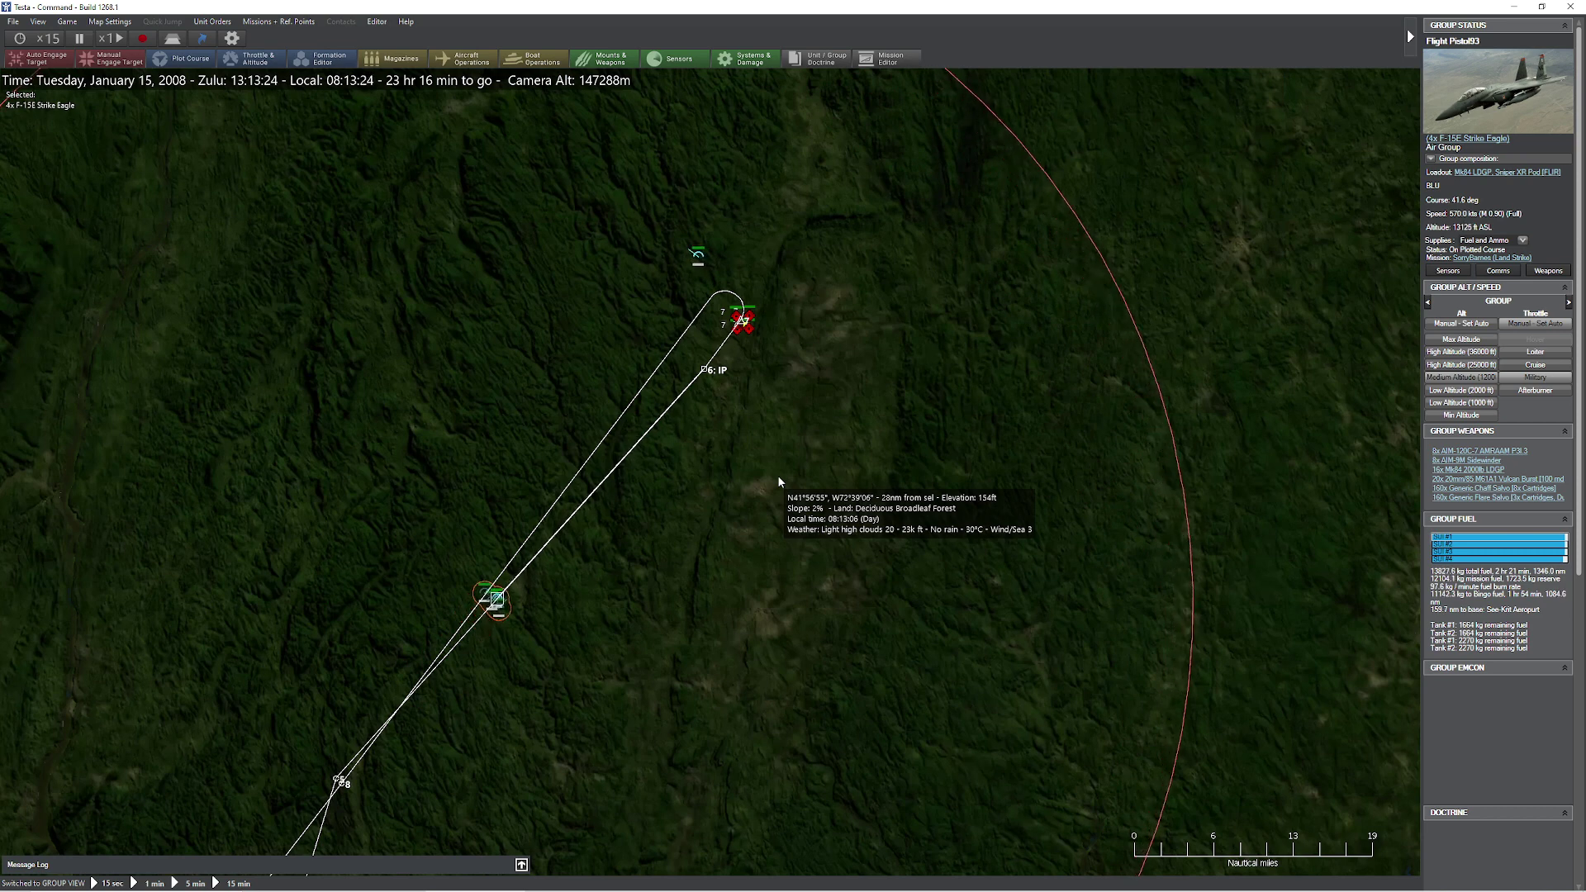
{"action": "left_click_drag", "start_coordinate": [850, 424], "coordinate": [775, 527]}
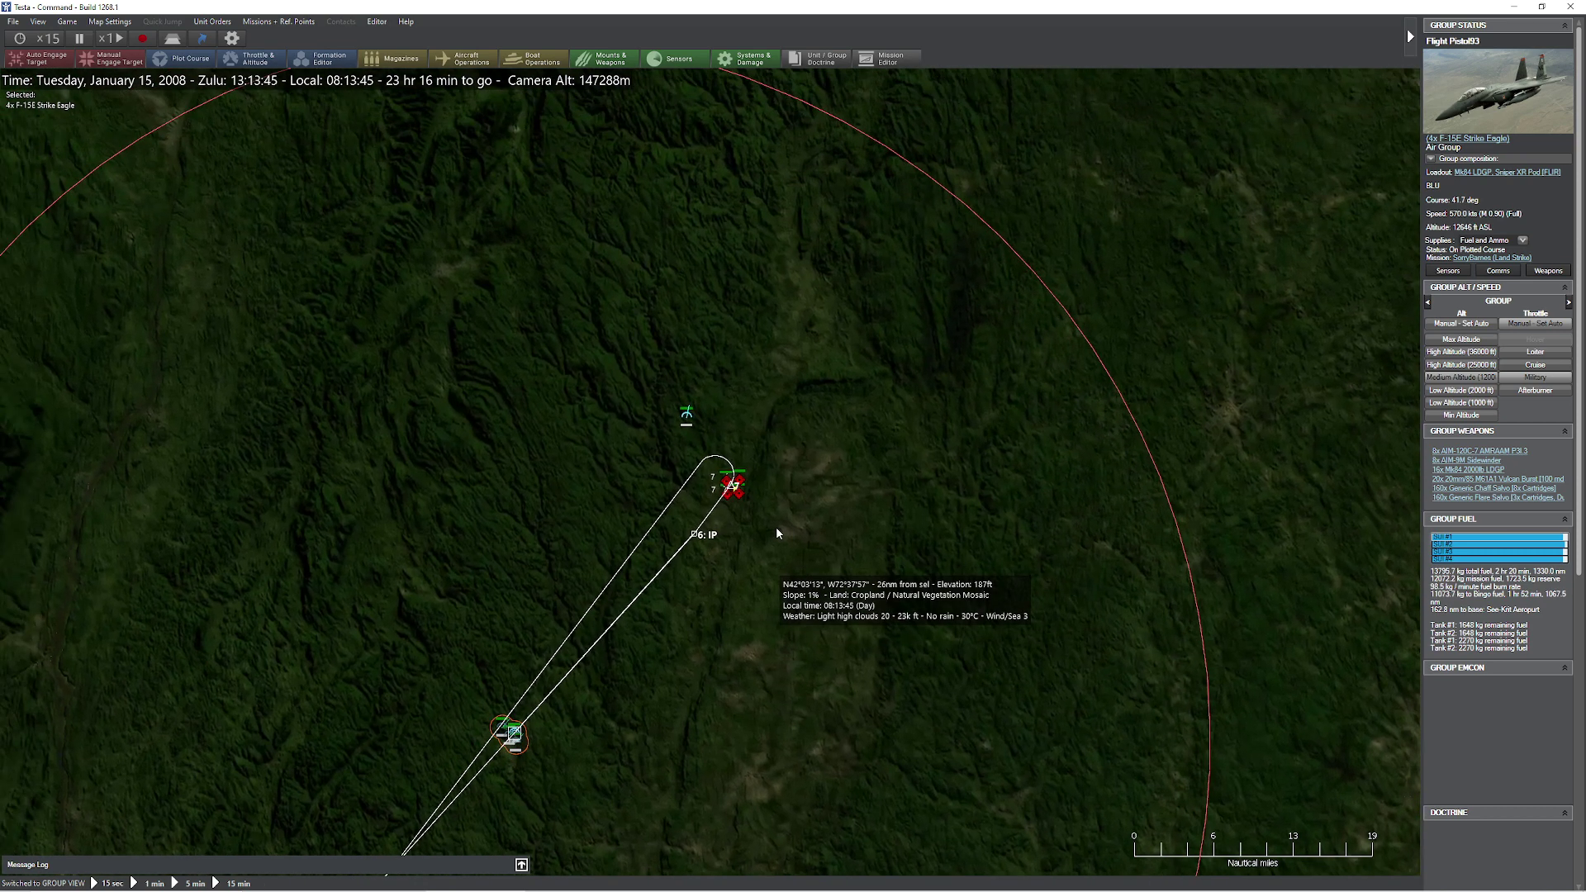
{"action": "scroll", "coordinate": [781, 542], "scroll_direction": "up", "scroll_amount": 3}
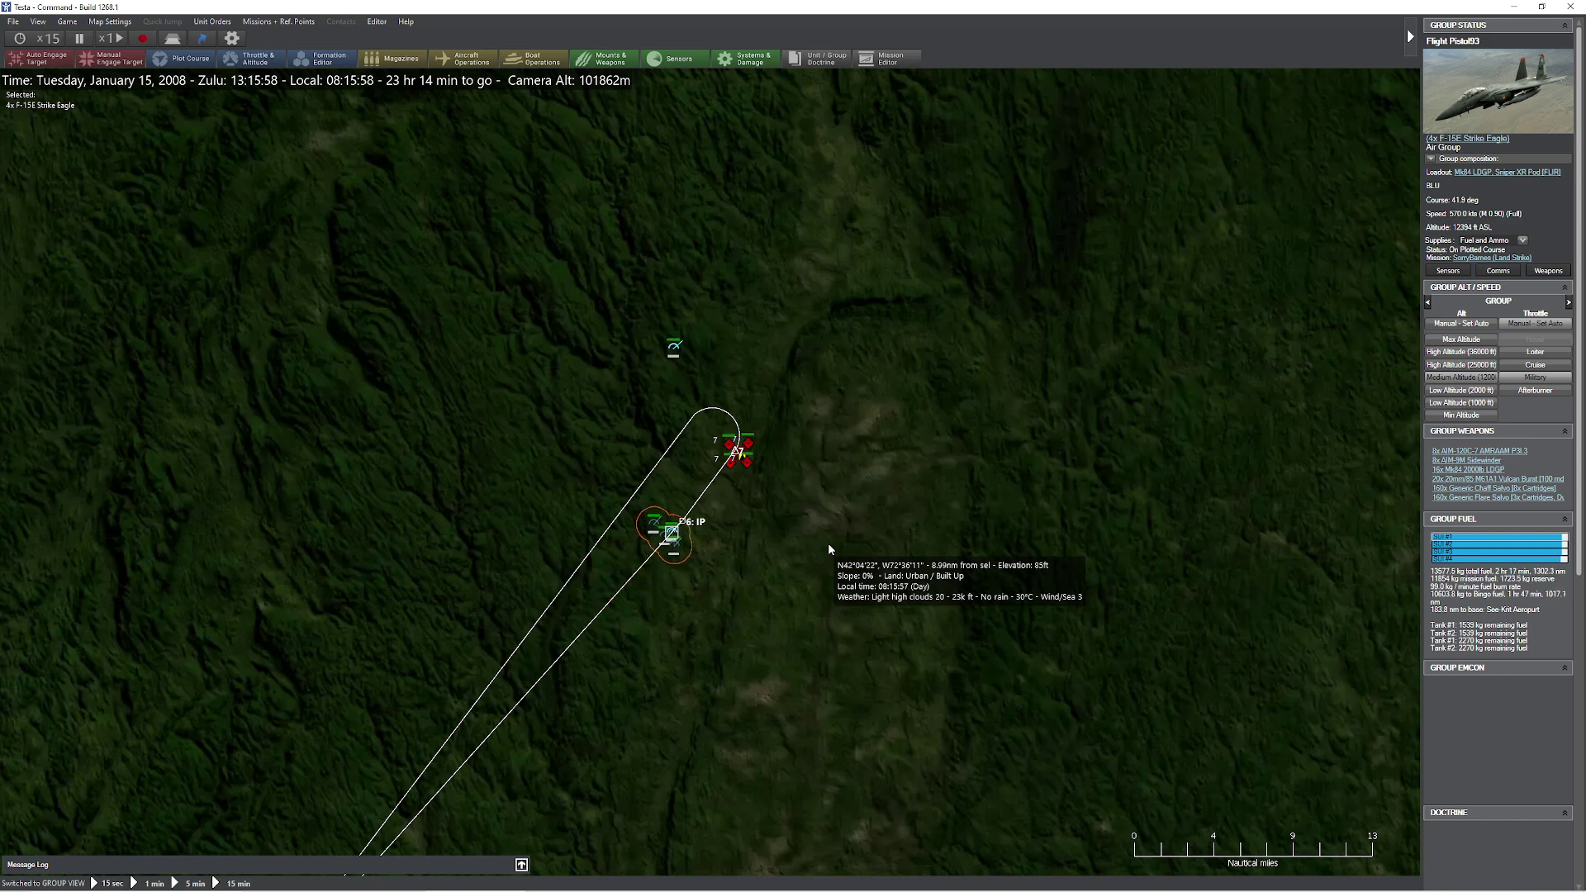
- Watch the flight pass the IP and bomb Barnes, then follow it outbound at normal speed, zoomed out
{"action": "key", "text": "minus"}
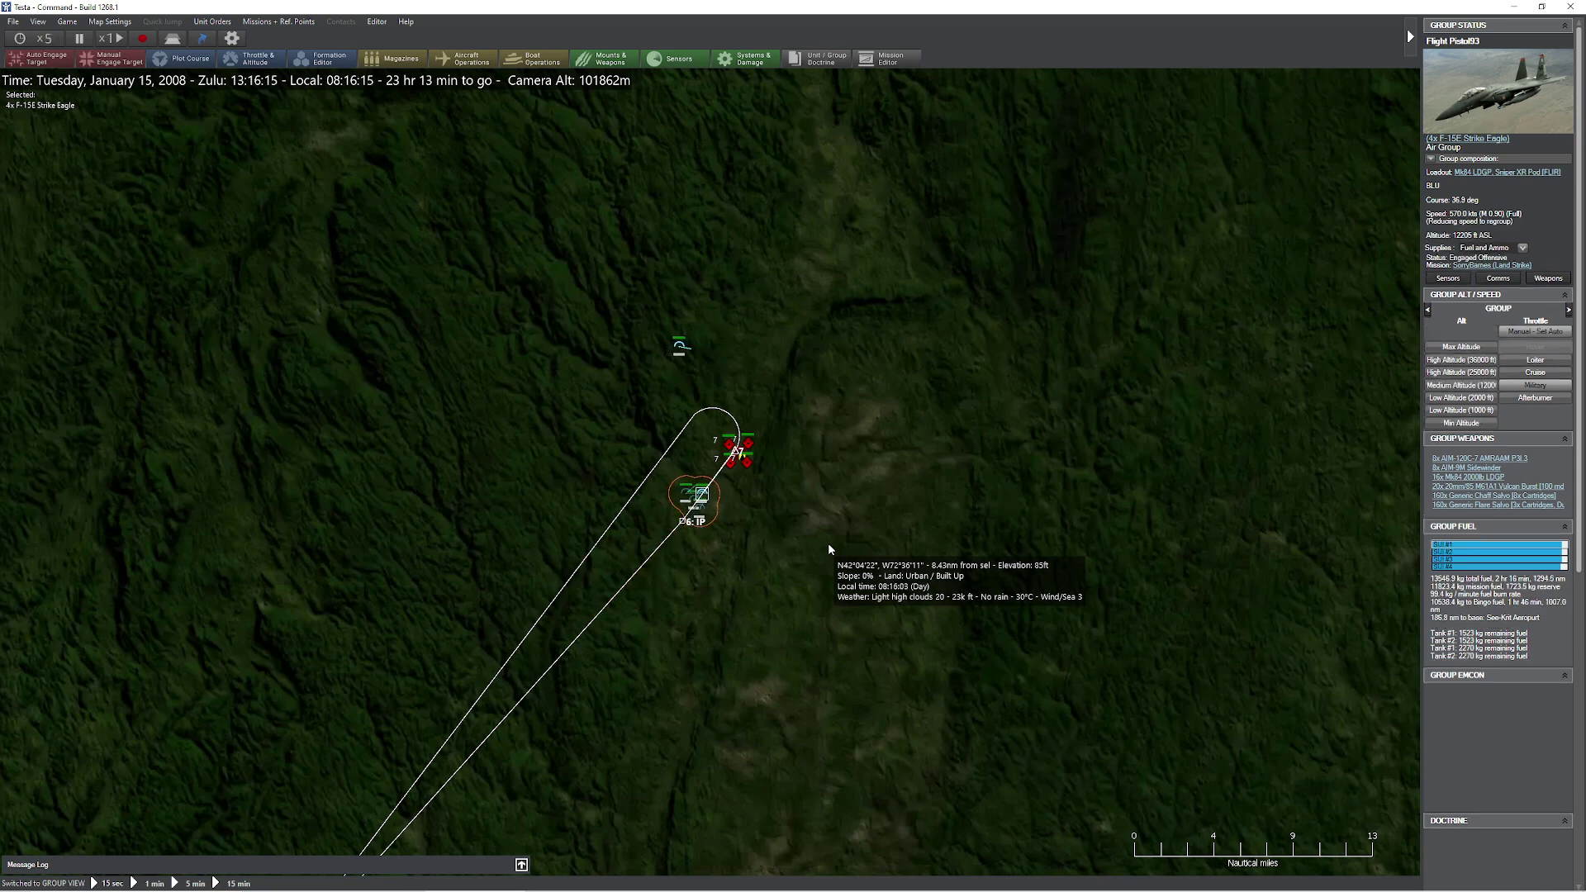
{"action": "left_click_drag", "start_coordinate": [828, 543], "coordinate": [816, 596]}
{"action": "scroll", "coordinate": [864, 481], "scroll_direction": "up", "scroll_amount": 5}
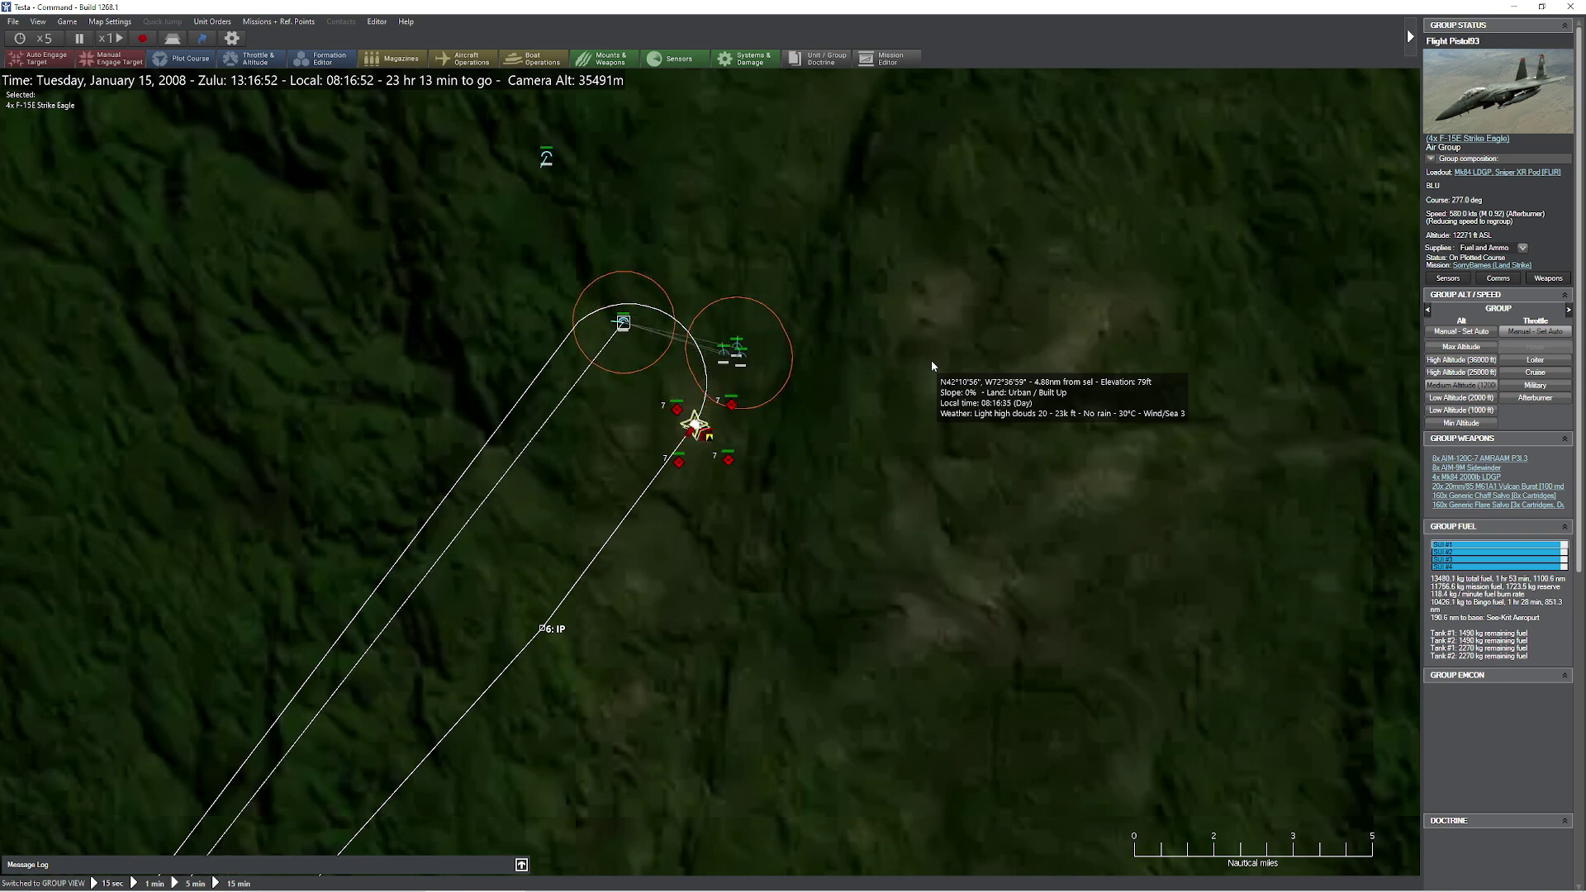
{"action": "key", "text": "KP_Add"}
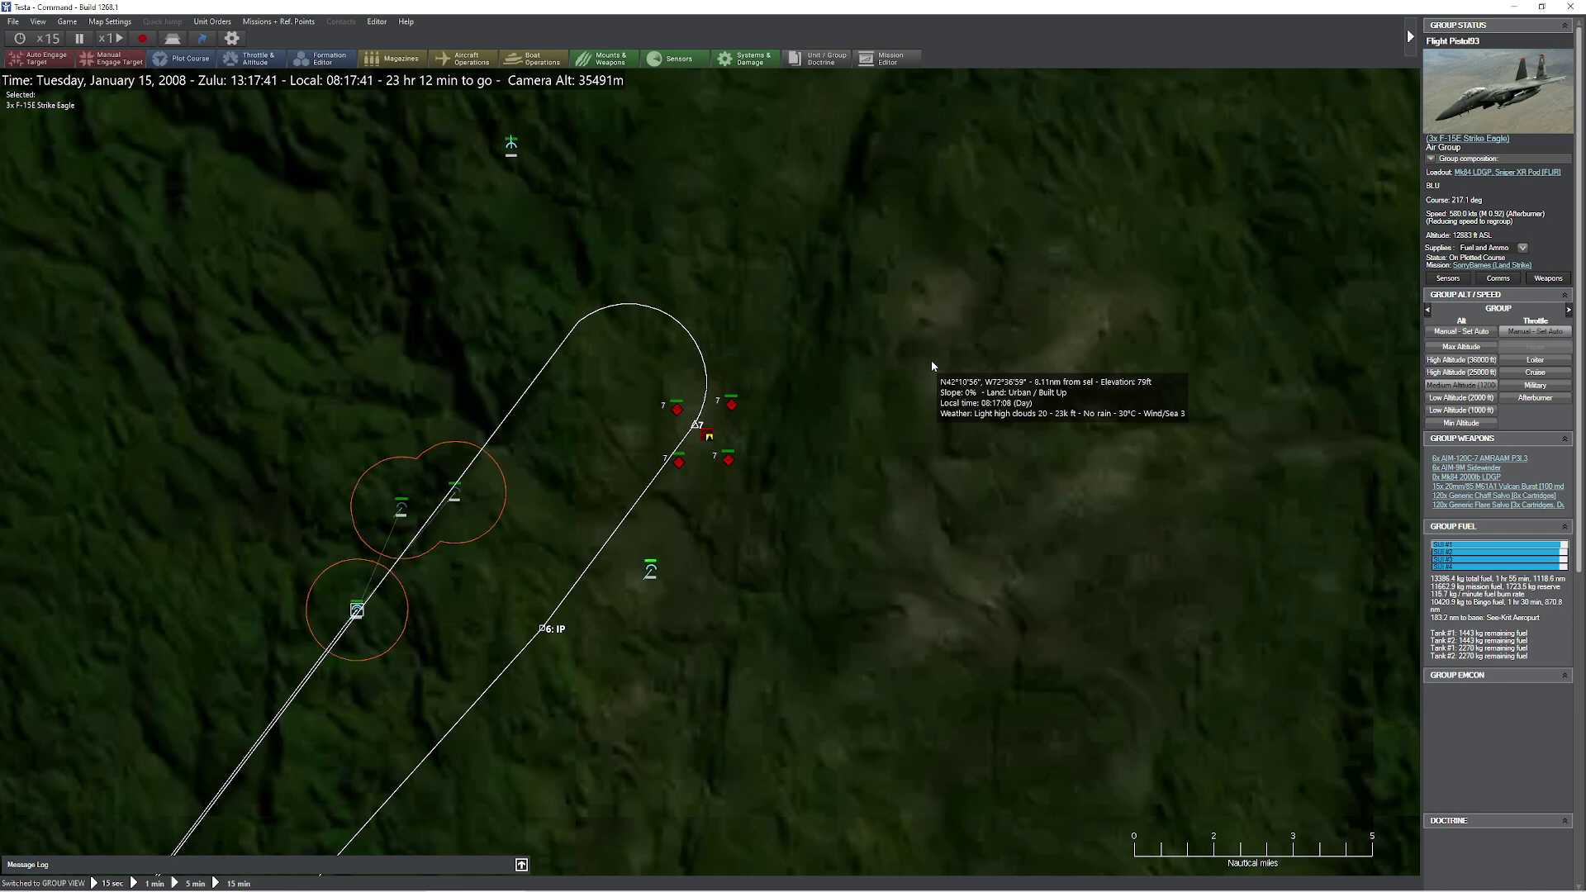
{"action": "key", "text": "KP_Subtract"}
{"action": "key", "text": "KP_Subtract"}
{"action": "key", "text": "KP_Subtract"}
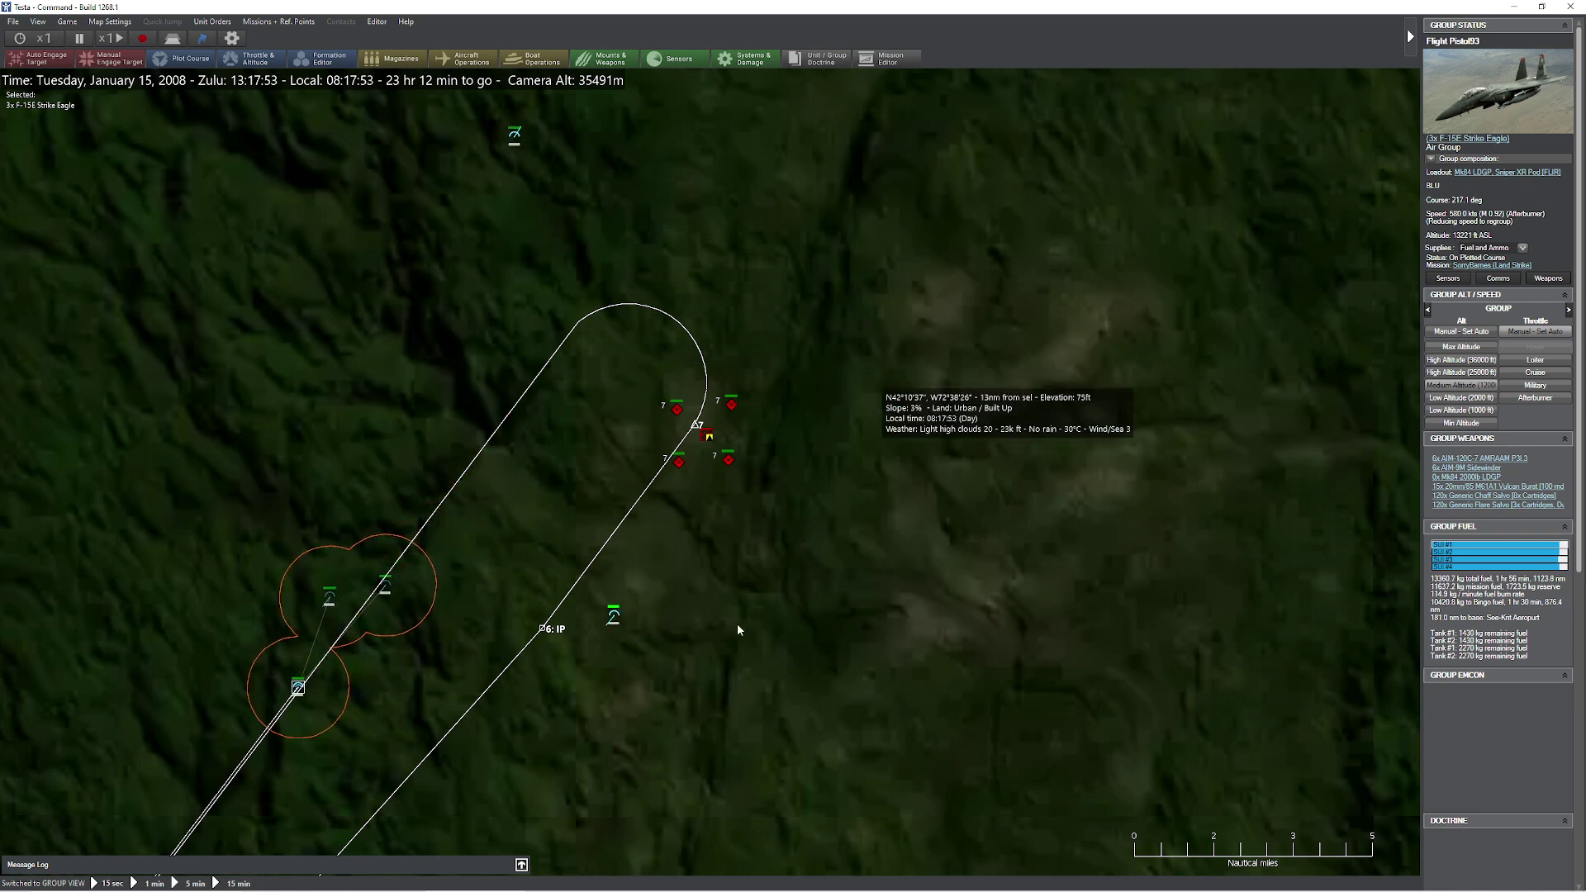
{"action": "left_click_drag", "start_coordinate": [666, 703], "coordinate": [782, 538]}
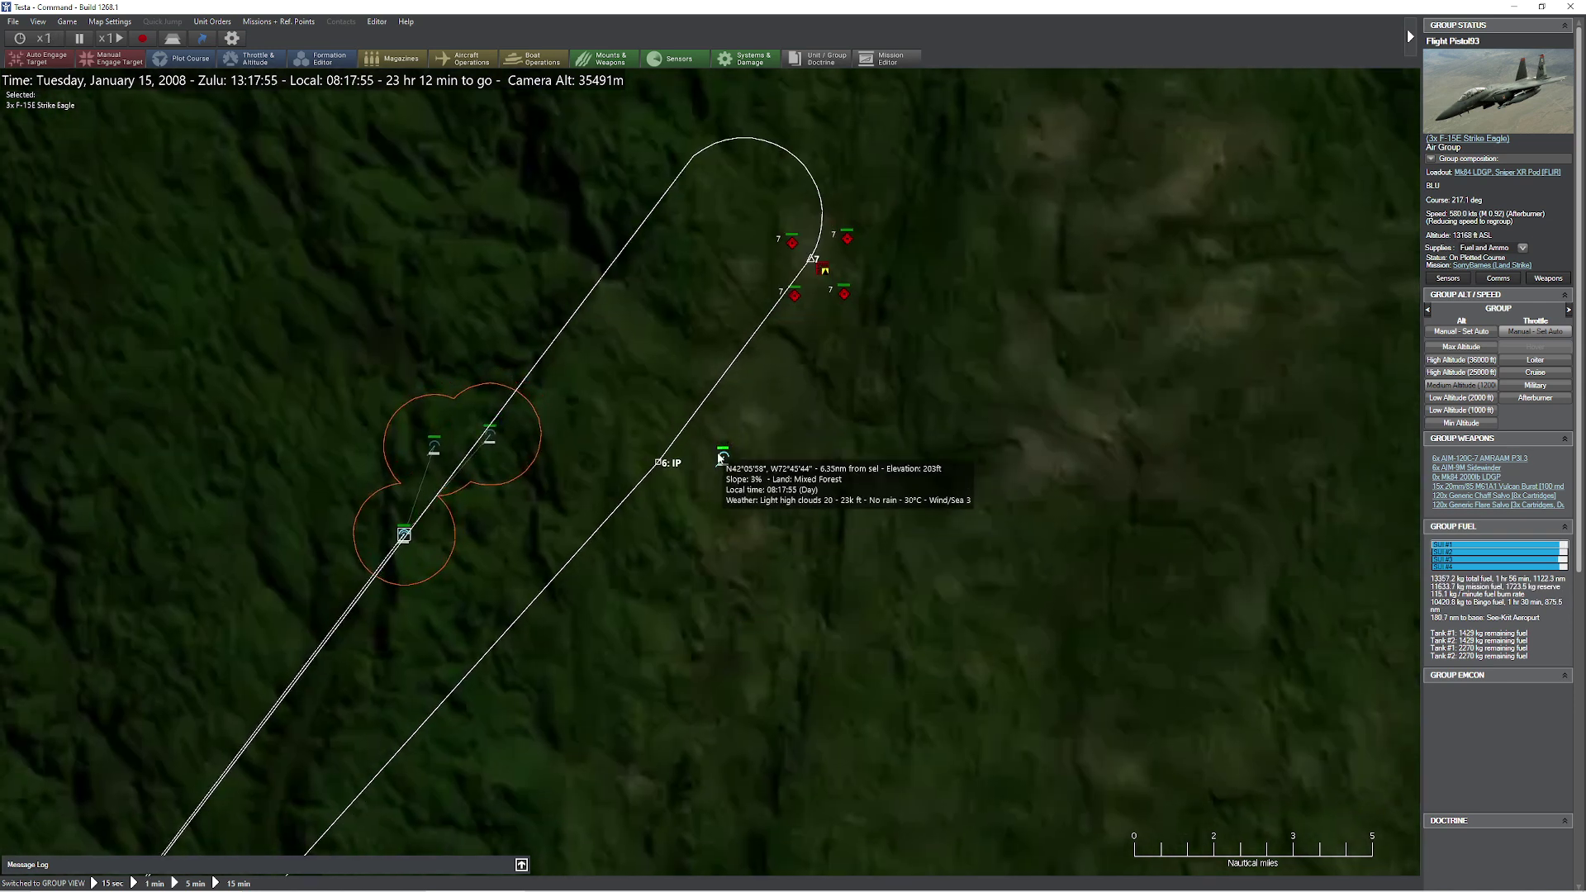
{"action": "scroll", "coordinate": [710, 588], "scroll_direction": "down", "scroll_amount": 5}
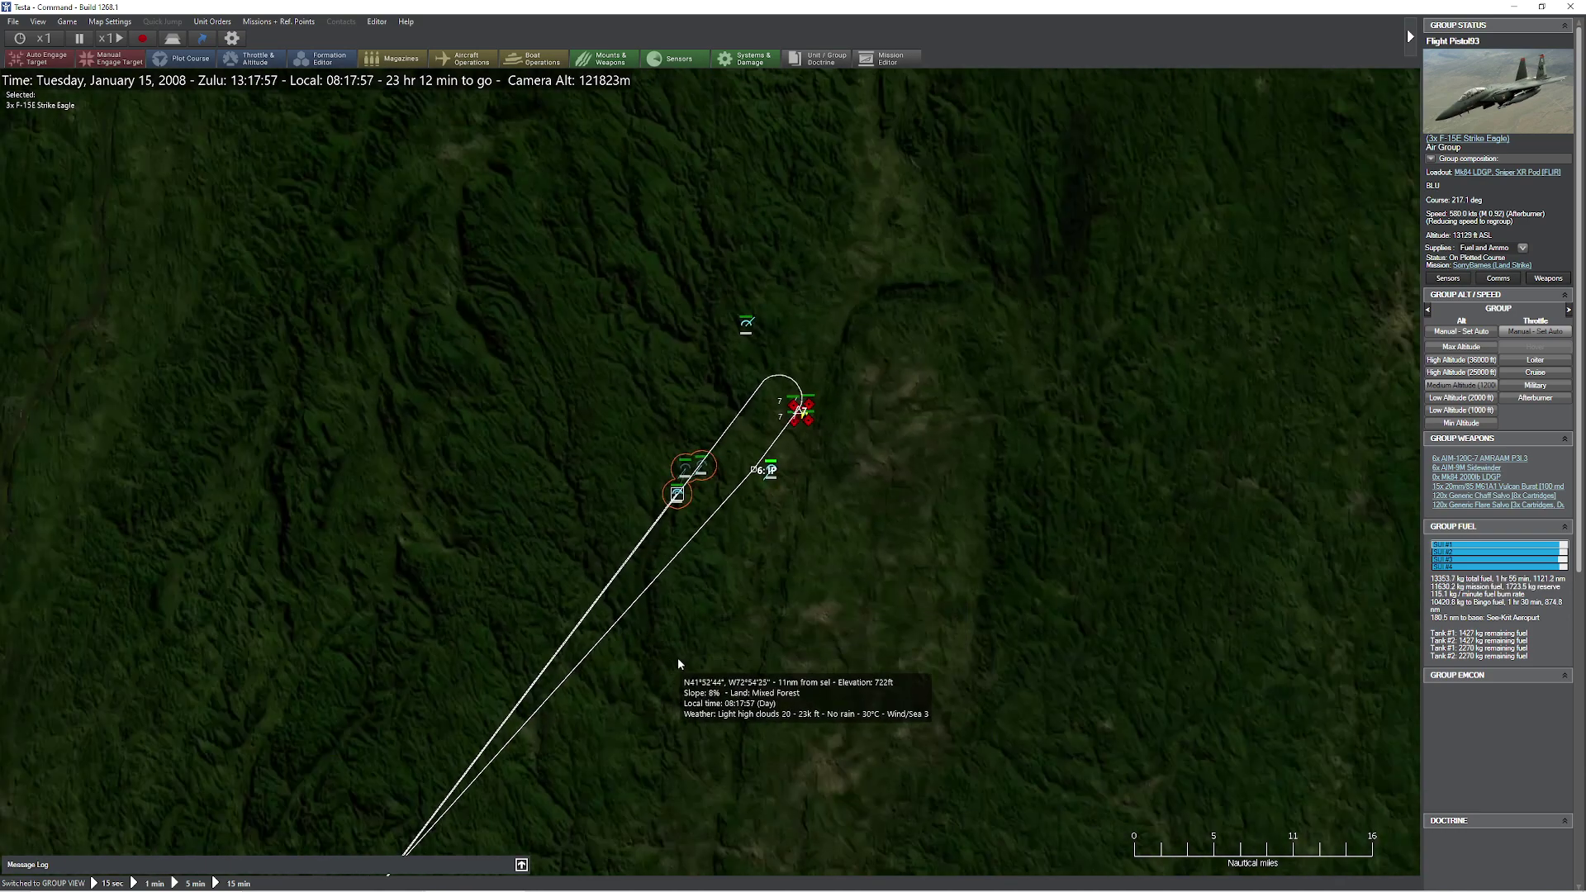
{"action": "scroll", "coordinate": [851, 591], "scroll_direction": "down", "scroll_amount": 3}
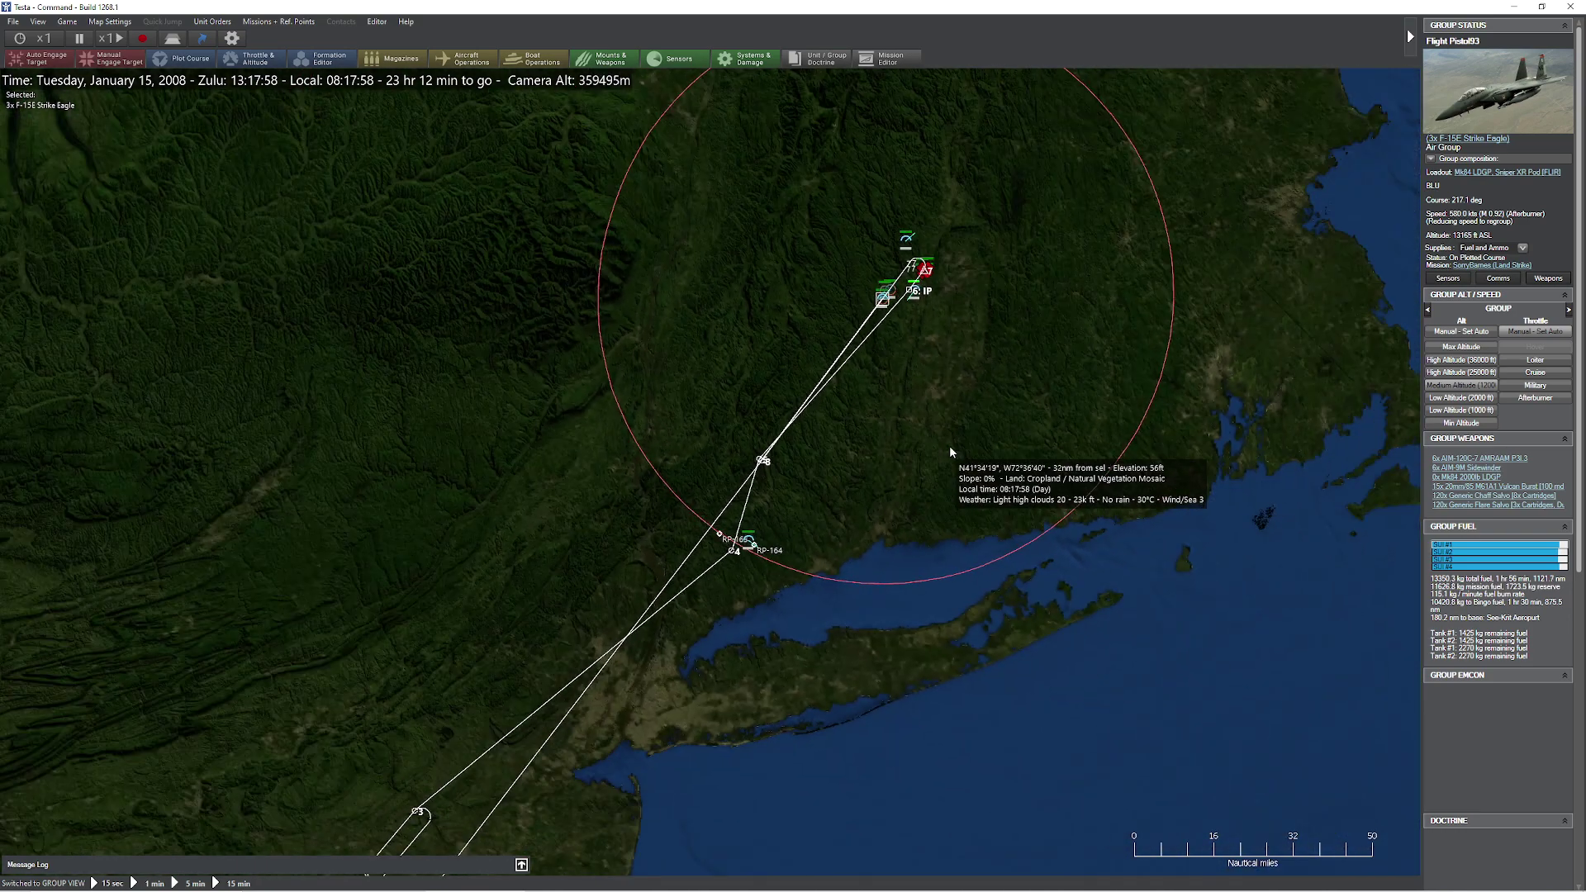
- Fast-forward the flight's return leg at x5 compression
{"action": "key", "text": "KP_Add"}
{"action": "key", "text": "KP_Add"}
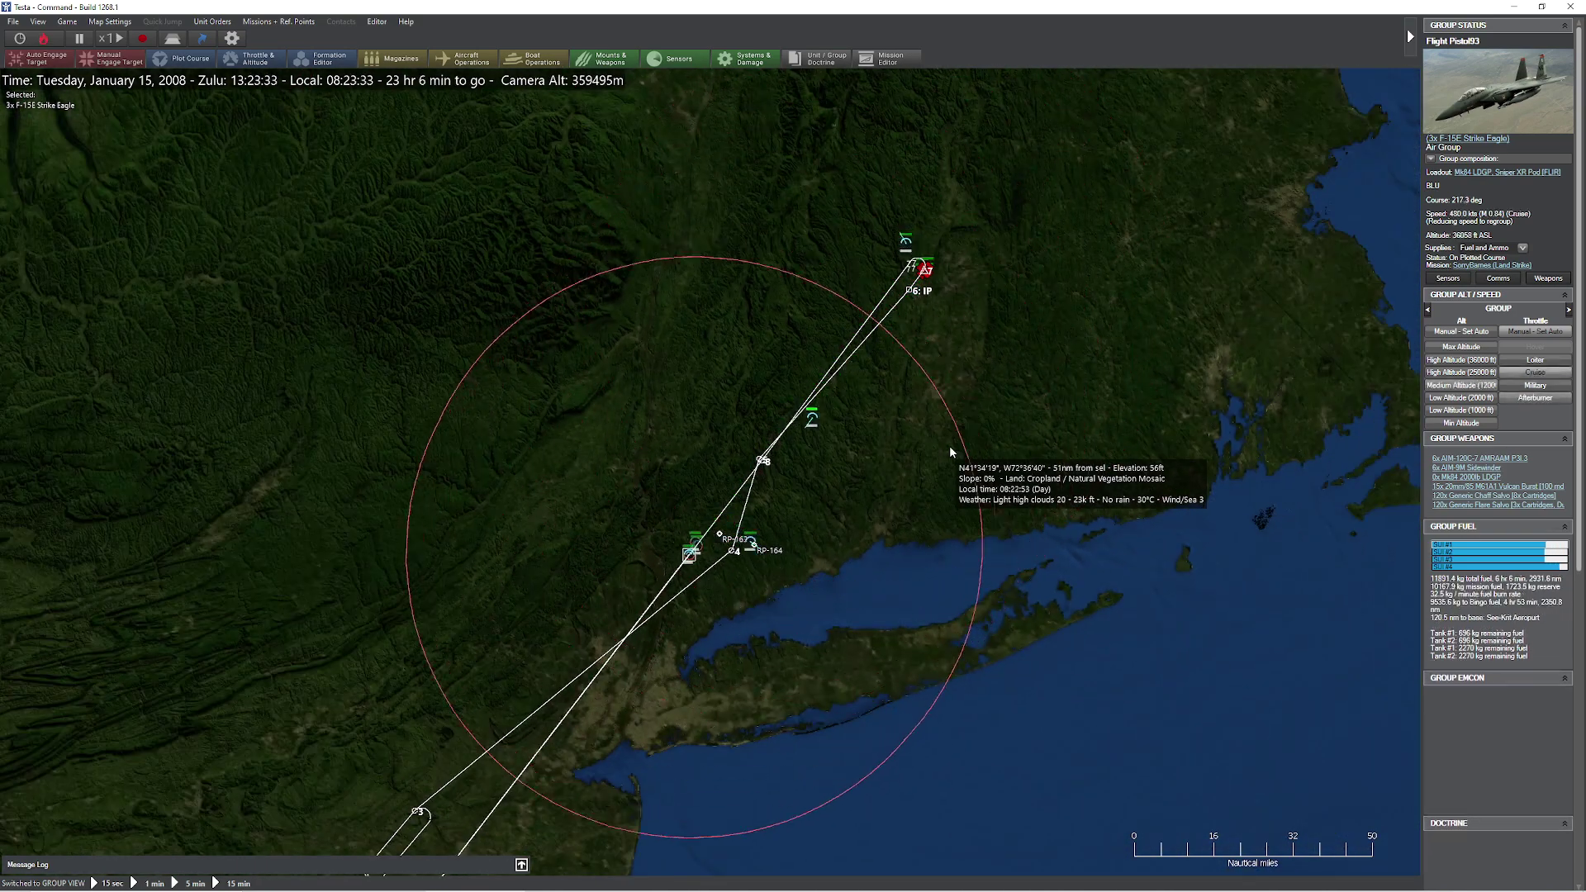
{"action": "key", "text": "Down"}
{"action": "key", "text": "Left"}
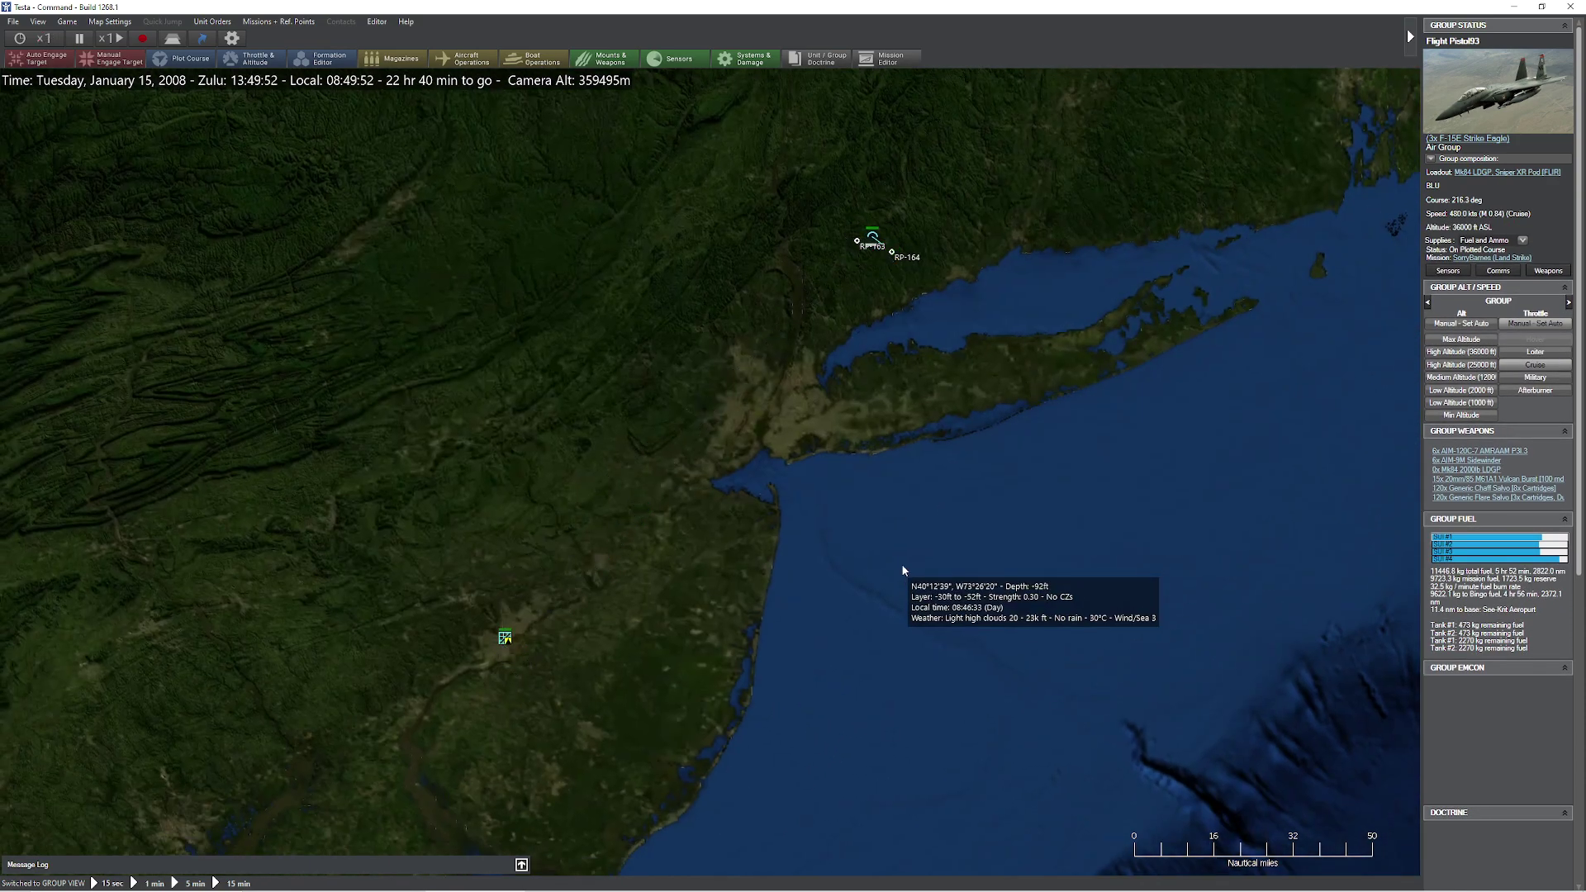
- Review the Losses & Expenditures report: RED lost 7x MiG-21PL, BLU expended 16x Mk84
{"action": "left_click", "coordinate": [55, 22]}
{"action": "left_click", "coordinate": [107, 240]}
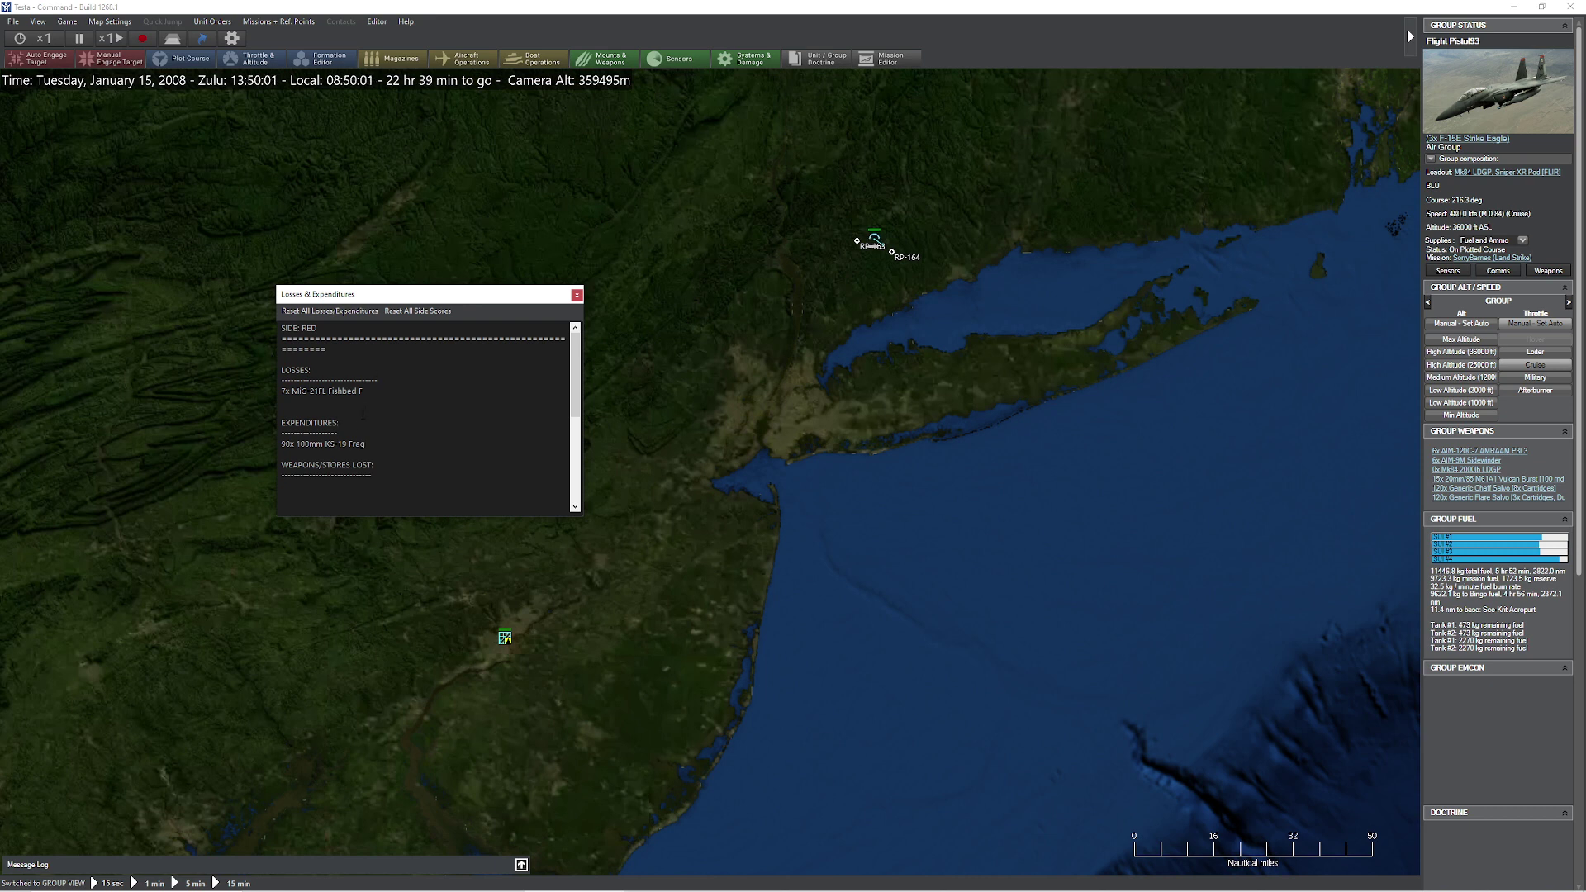
{"action": "scroll", "coordinate": [364, 414], "scroll_direction": "down", "scroll_amount": 3}
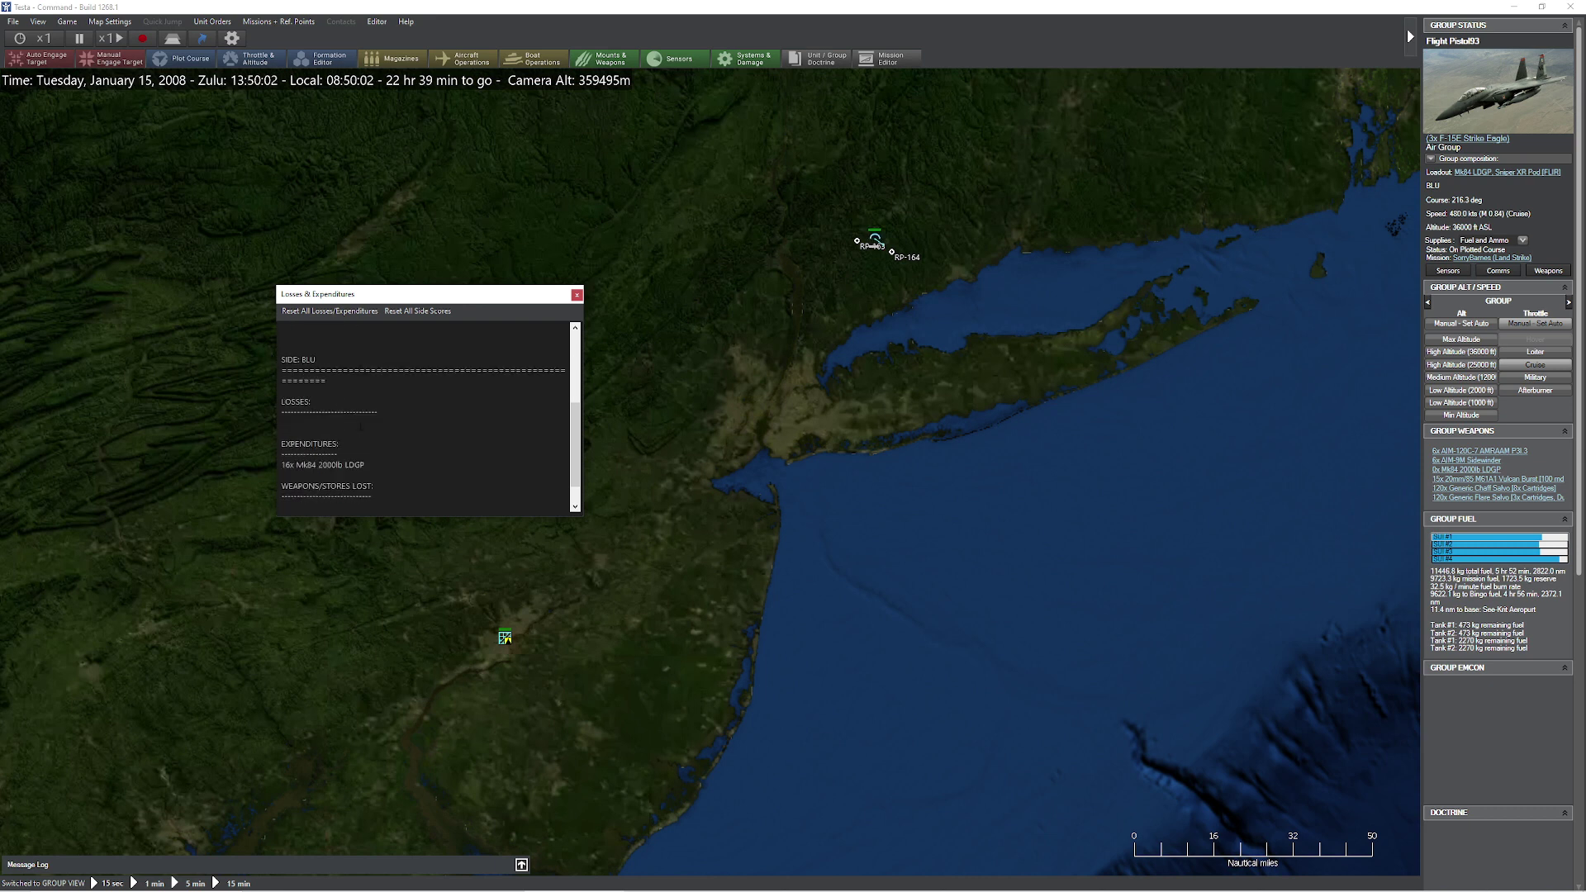
{"action": "left_click", "coordinate": [576, 296]}
{"action": "left_click_drag", "start_coordinate": [736, 343], "coordinate": [662, 472]}
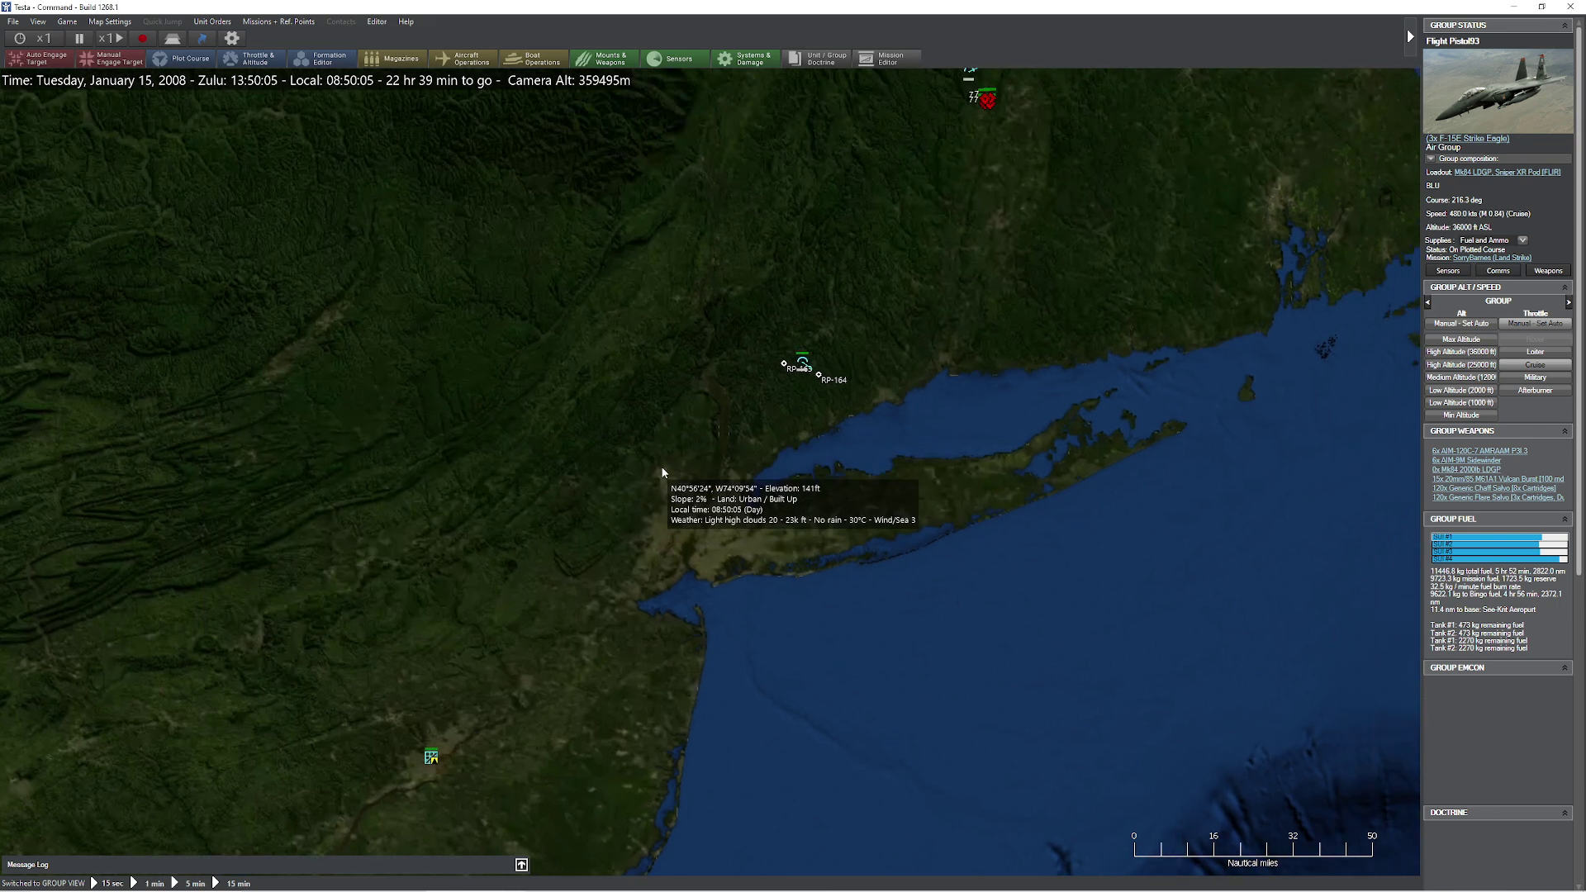
{"action": "scroll", "coordinate": [662, 473], "scroll_direction": "down", "scroll_amount": 1}
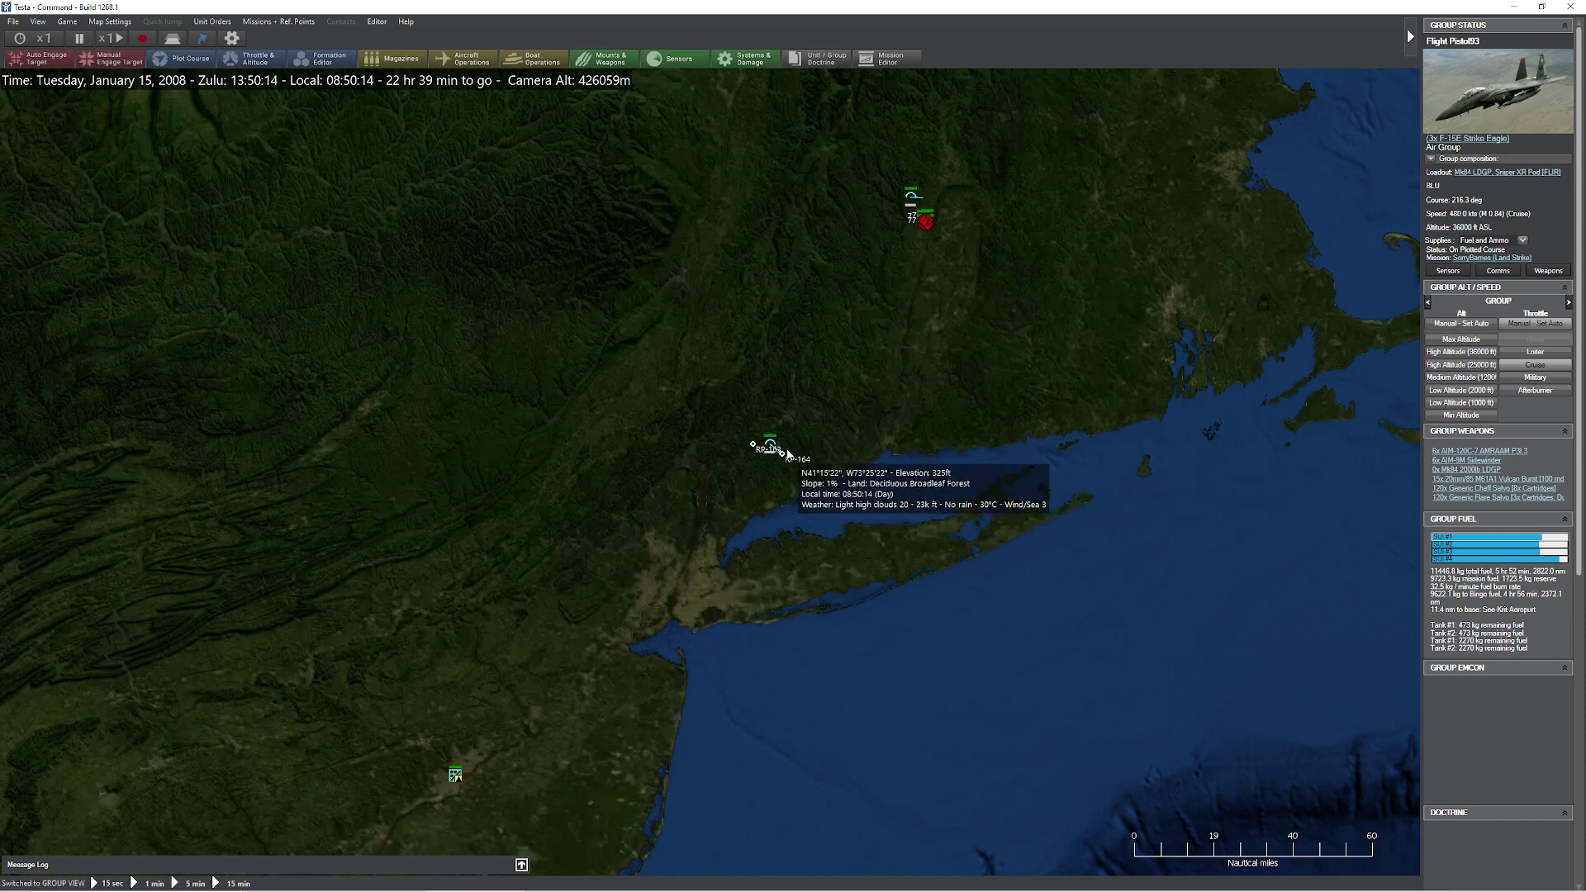
{"action": "key", "text": "Up"}
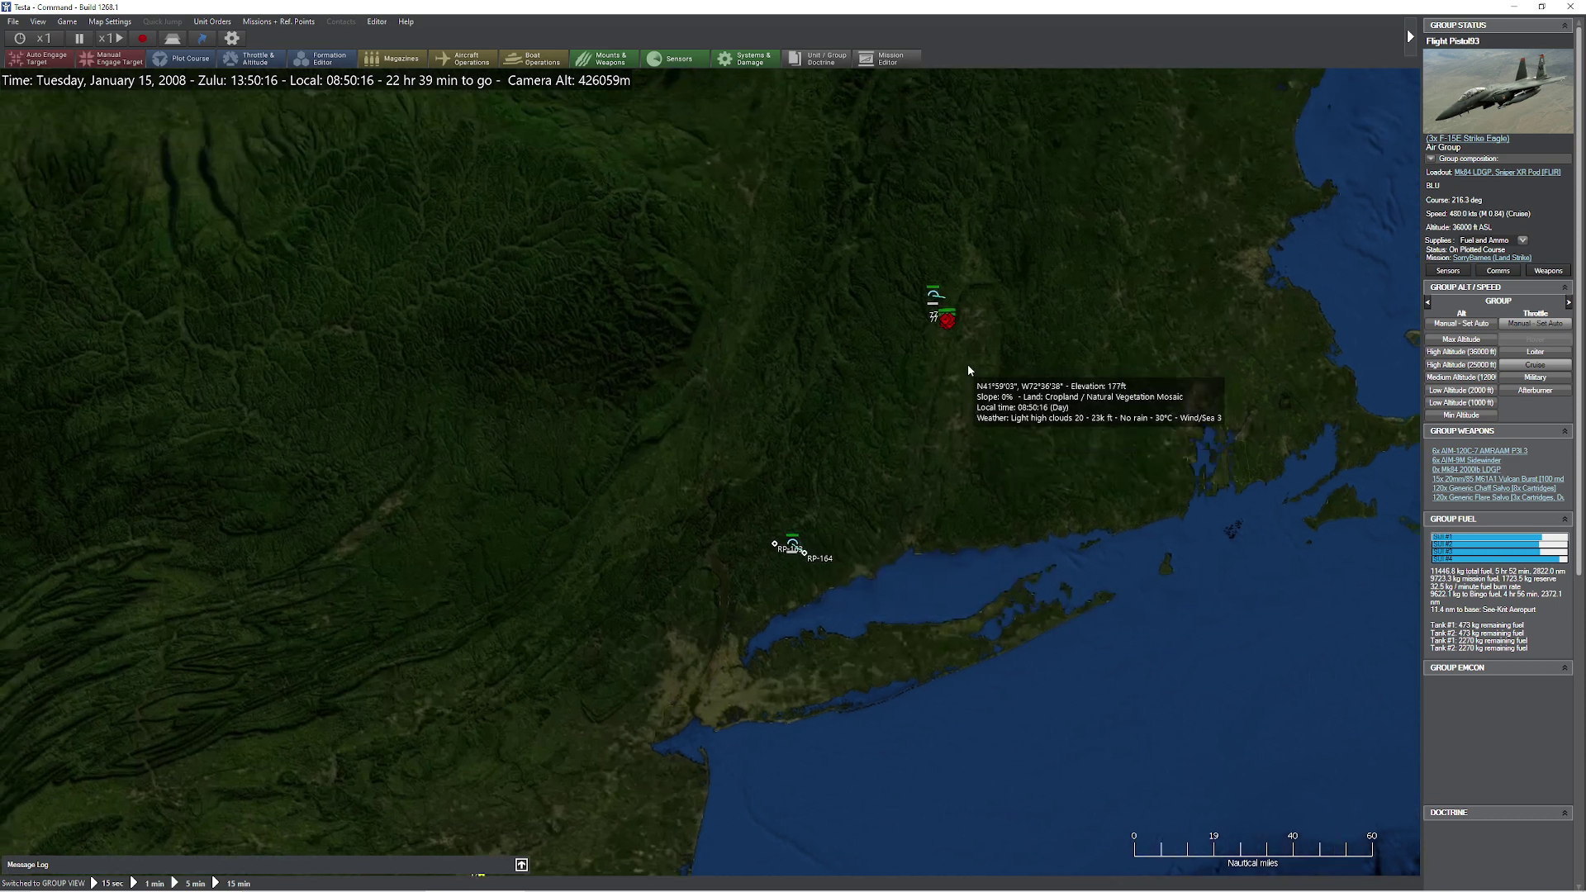
{"action": "key", "text": "Right"}
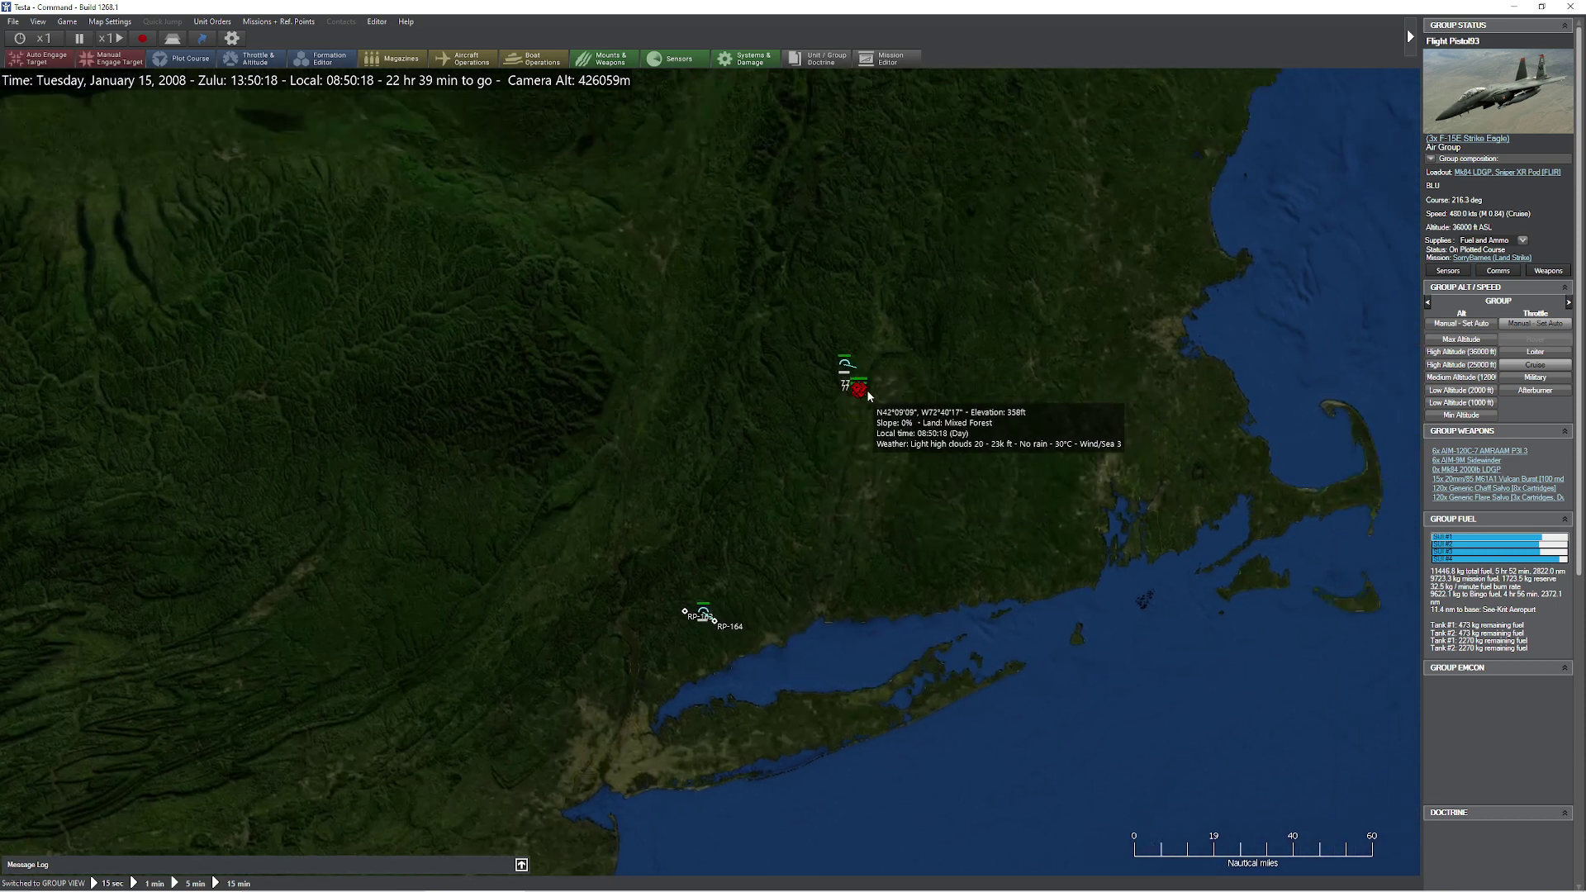